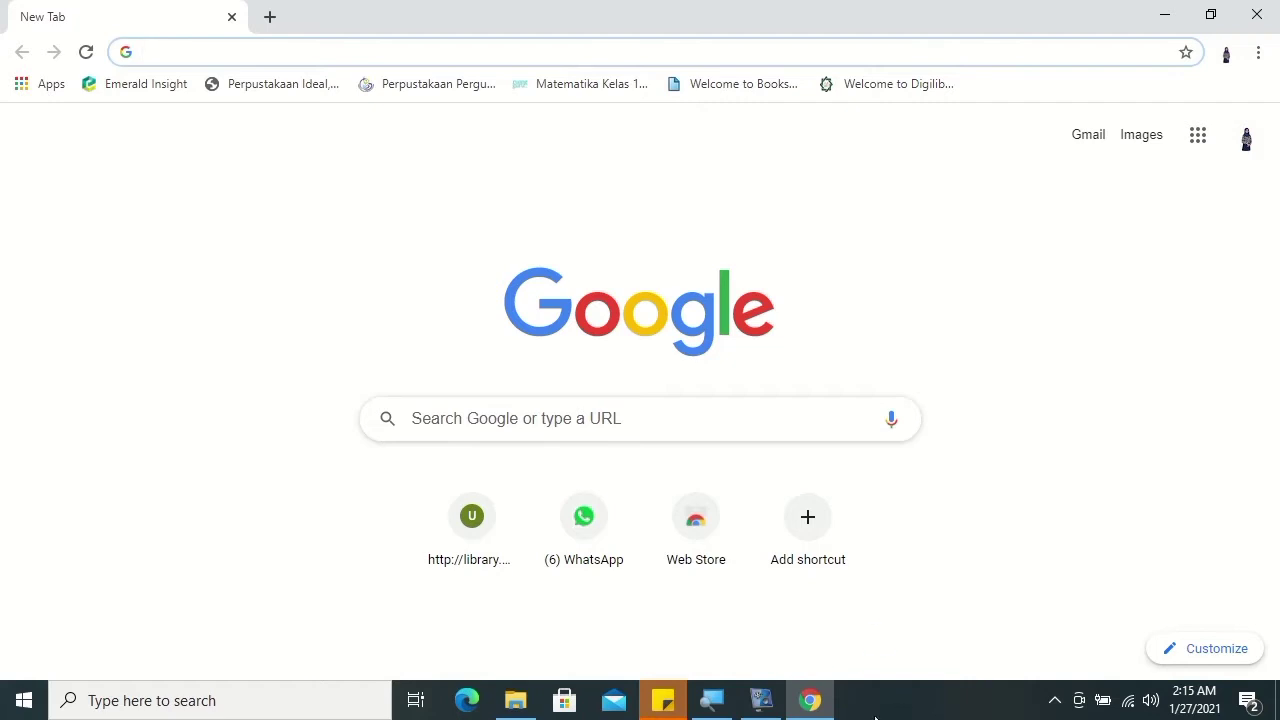
Step: Go to classroom.google.com from Chrome's address bar suggestions
{"action": "left_click", "coordinate": [241, 51]}
{"action": "type", "text": "c"}
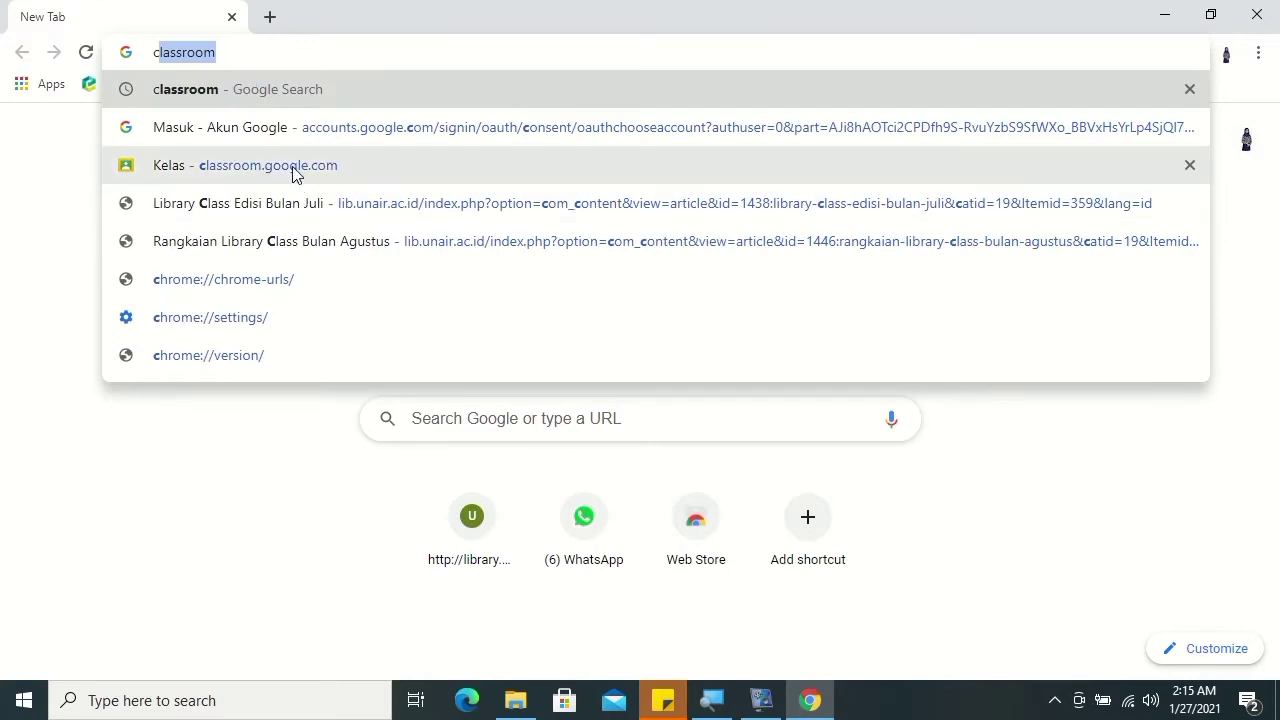
{"action": "left_click", "coordinate": [295, 174]}
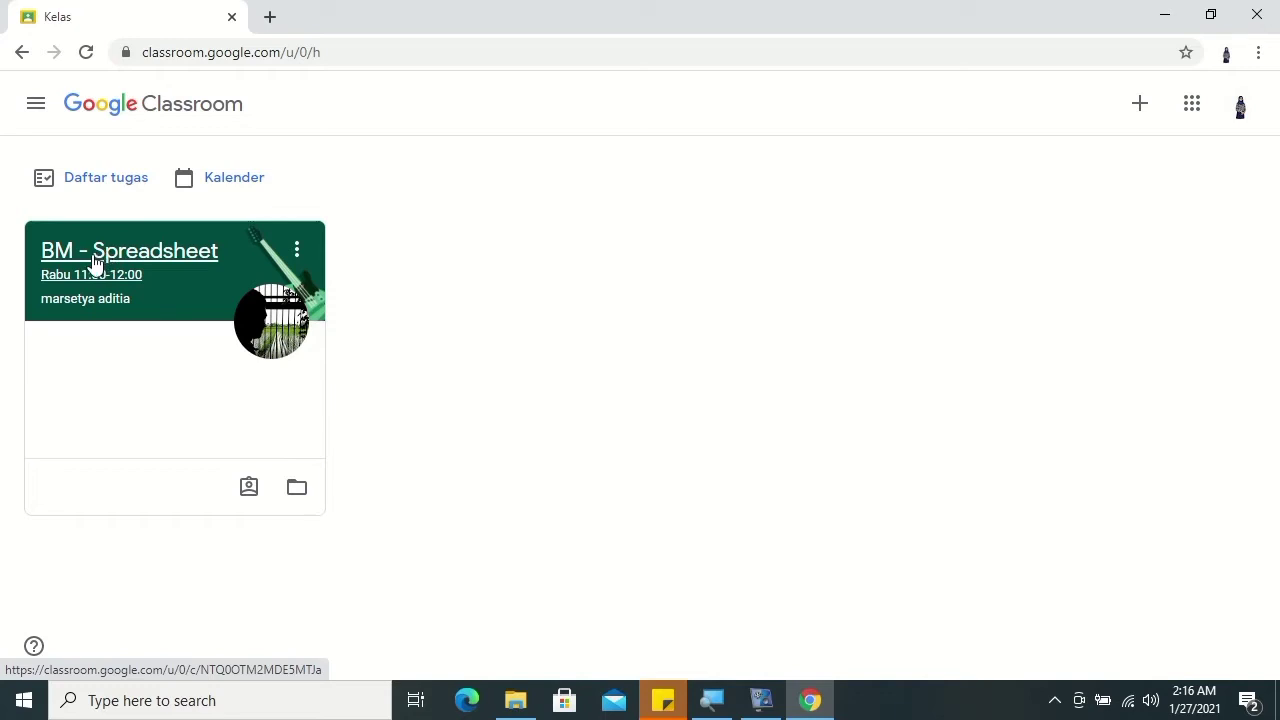
Step: Open BM - Spreadsheet's Tugas Kelas list and view the Latihan Pertemuan 3 assignment page
{"action": "left_click", "coordinate": [128, 262]}
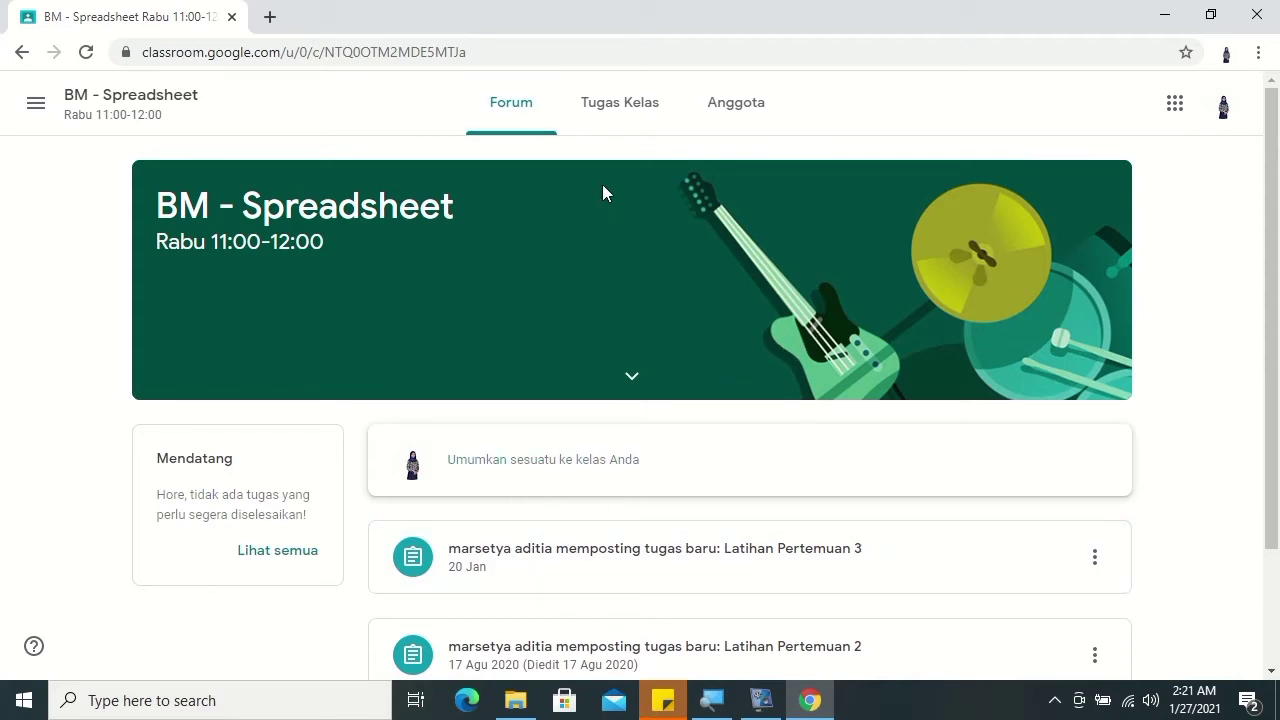
{"action": "left_click", "coordinate": [592, 103]}
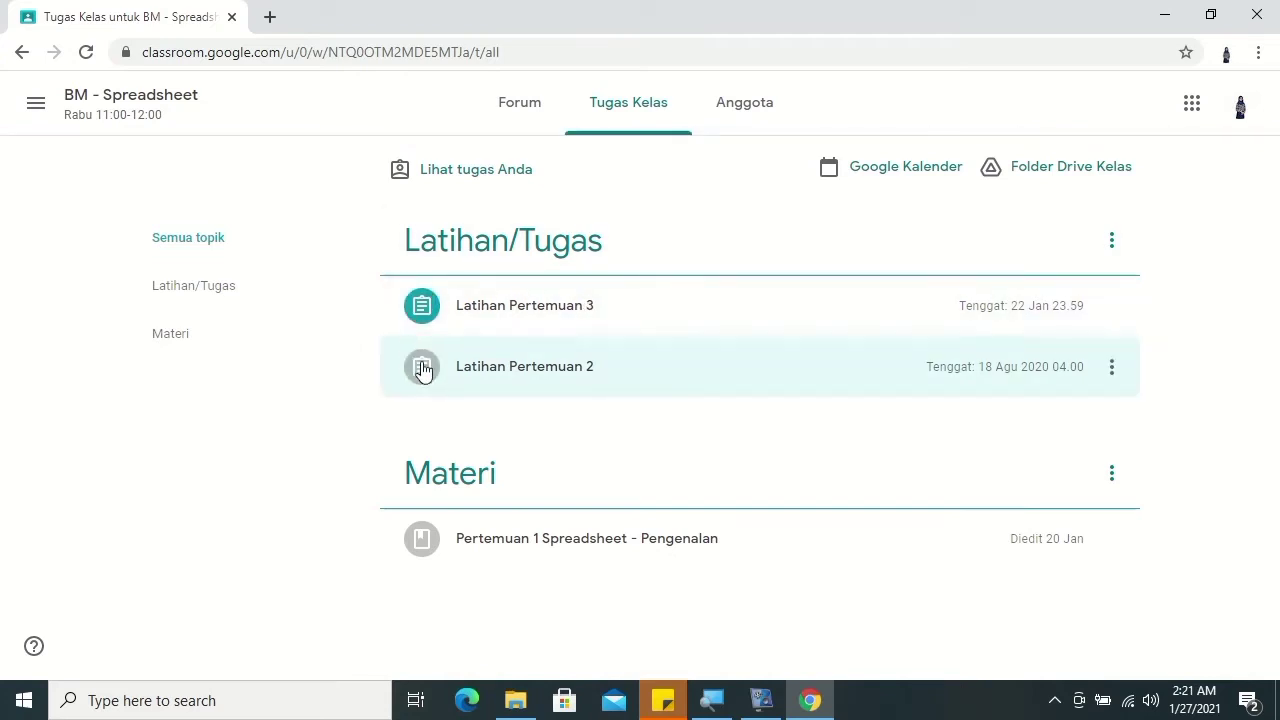
{"action": "left_click", "coordinate": [509, 313]}
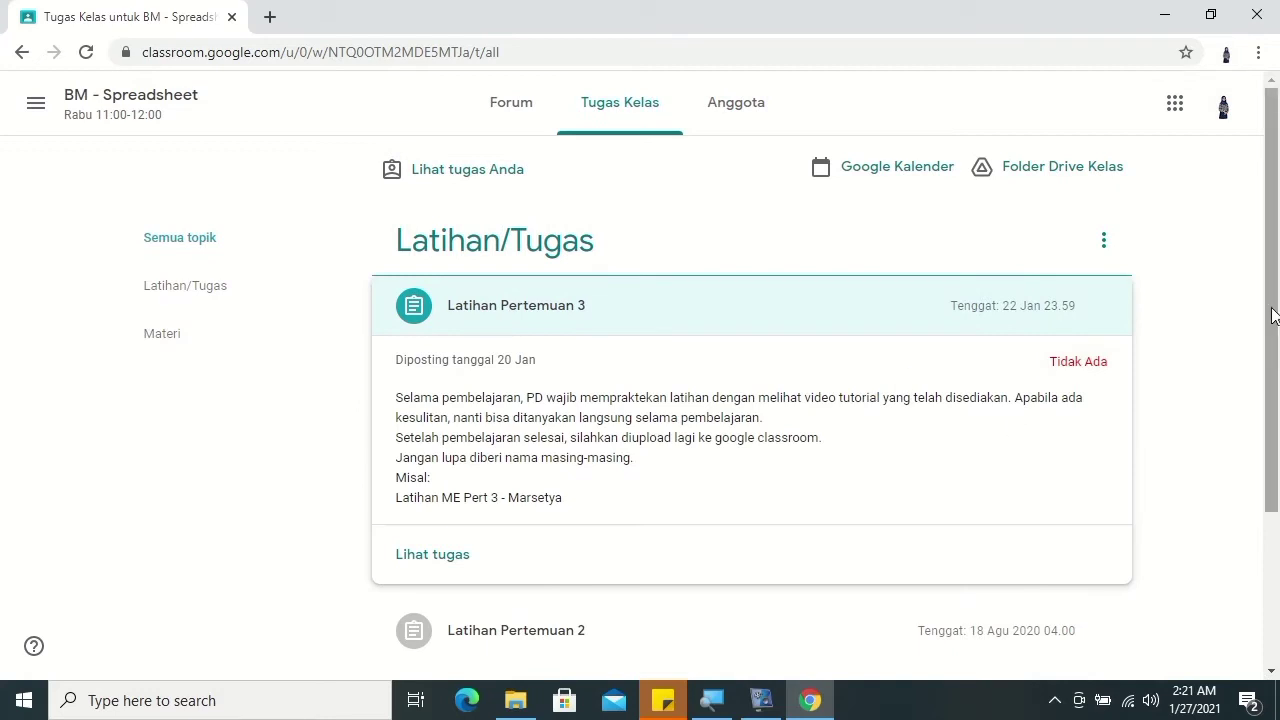
{"action": "scroll", "coordinate": [1272, 315], "scroll_direction": "down", "scroll_amount": 1}
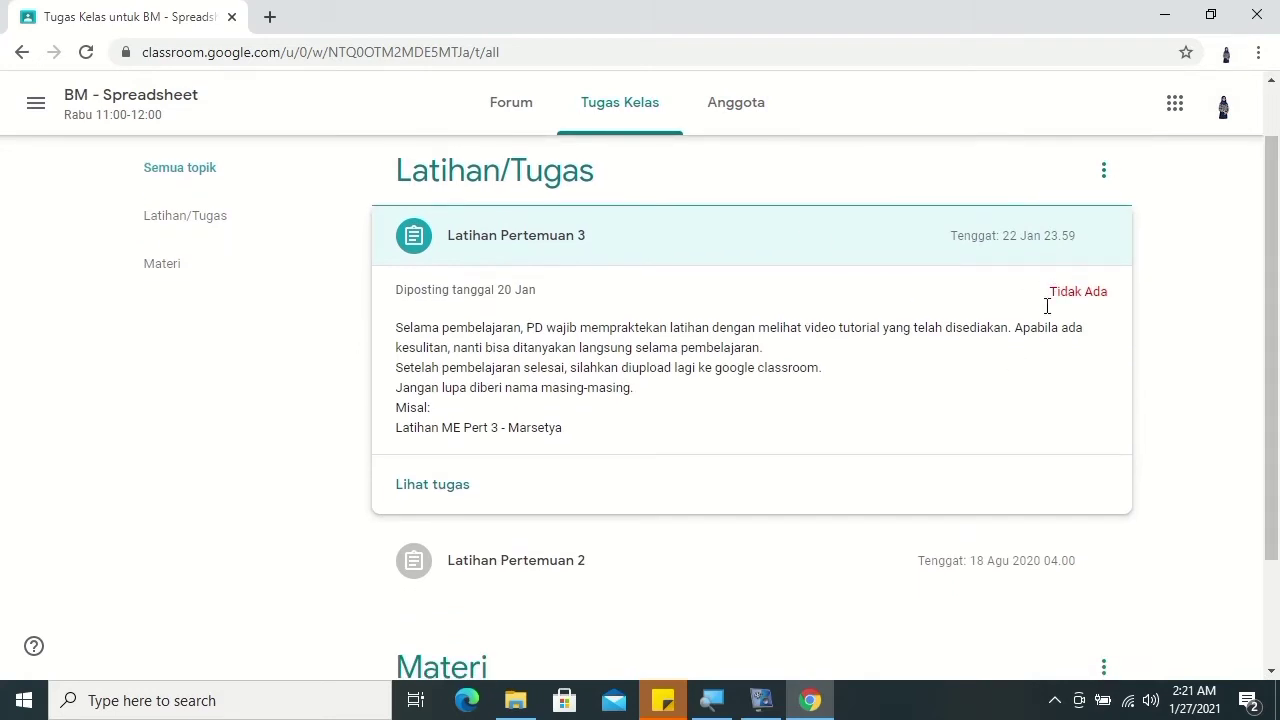
{"action": "left_click", "coordinate": [449, 484]}
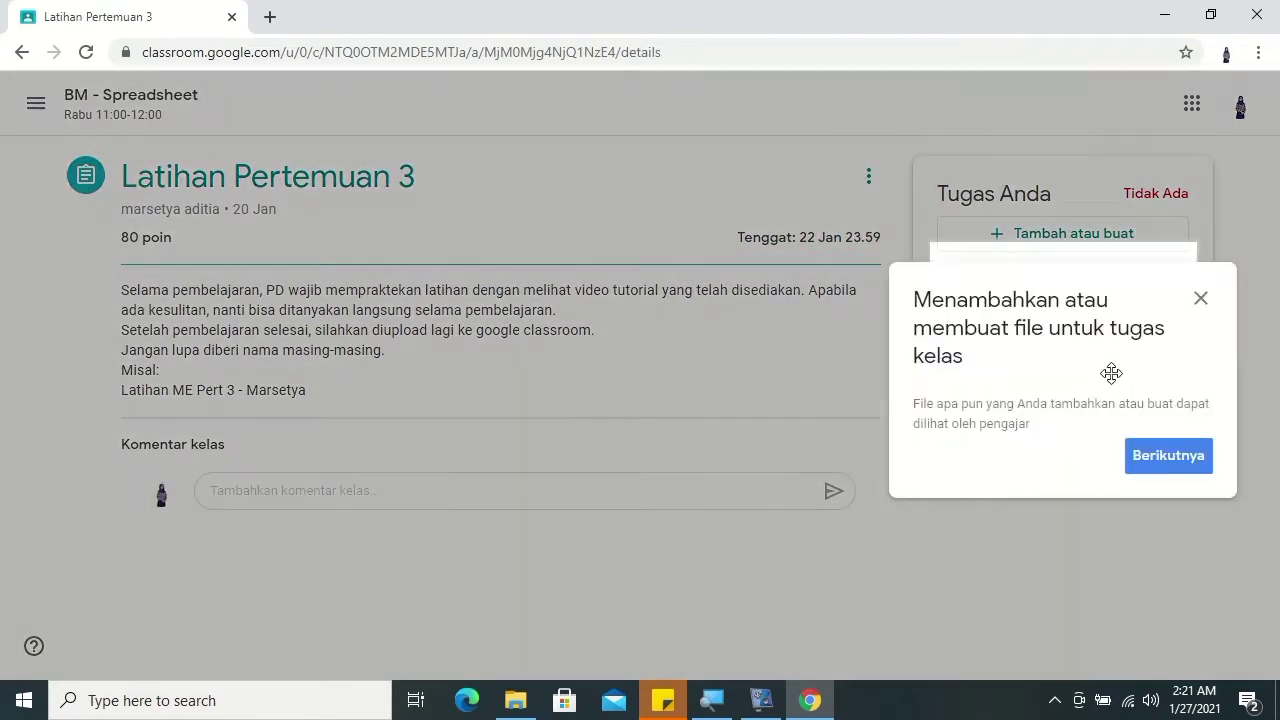
Step: Create a new Spreadsheet via Tambah atau buat and open the attached file for editing
{"action": "left_click", "coordinate": [1199, 298]}
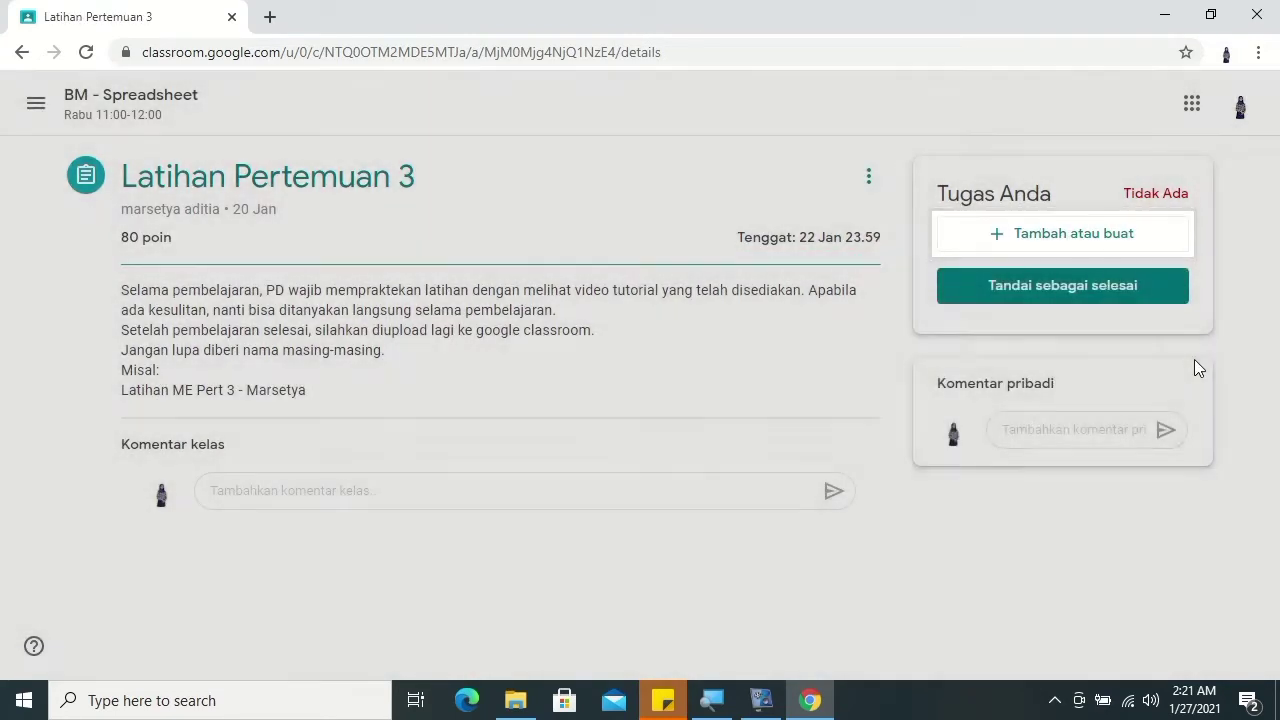
{"action": "left_click", "coordinate": [1002, 233]}
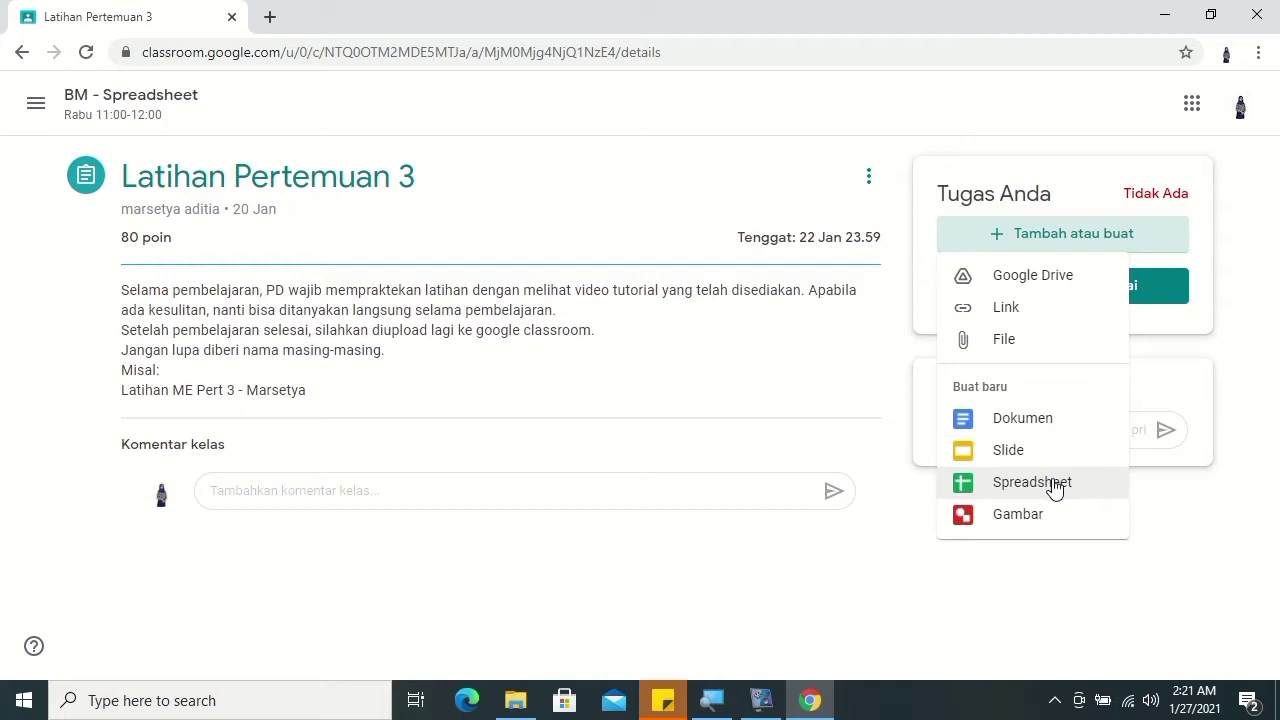
{"action": "left_click", "coordinate": [1054, 484]}
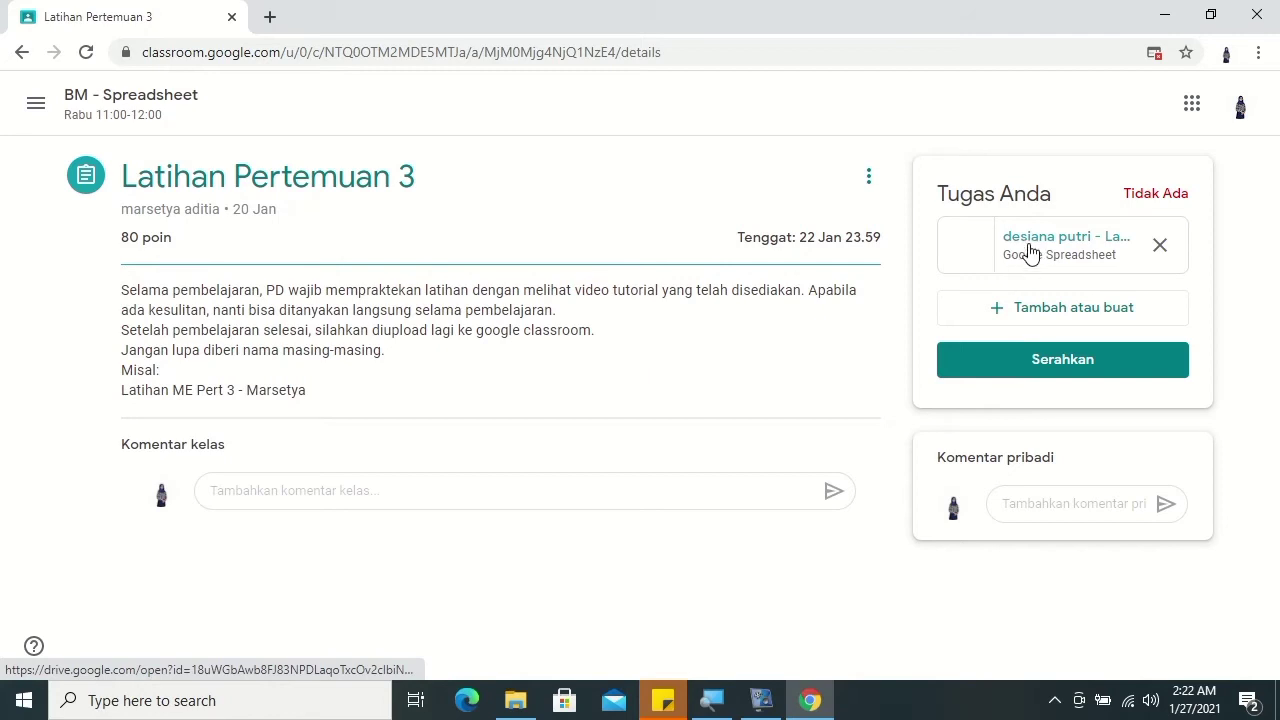
{"action": "left_click", "coordinate": [1032, 248]}
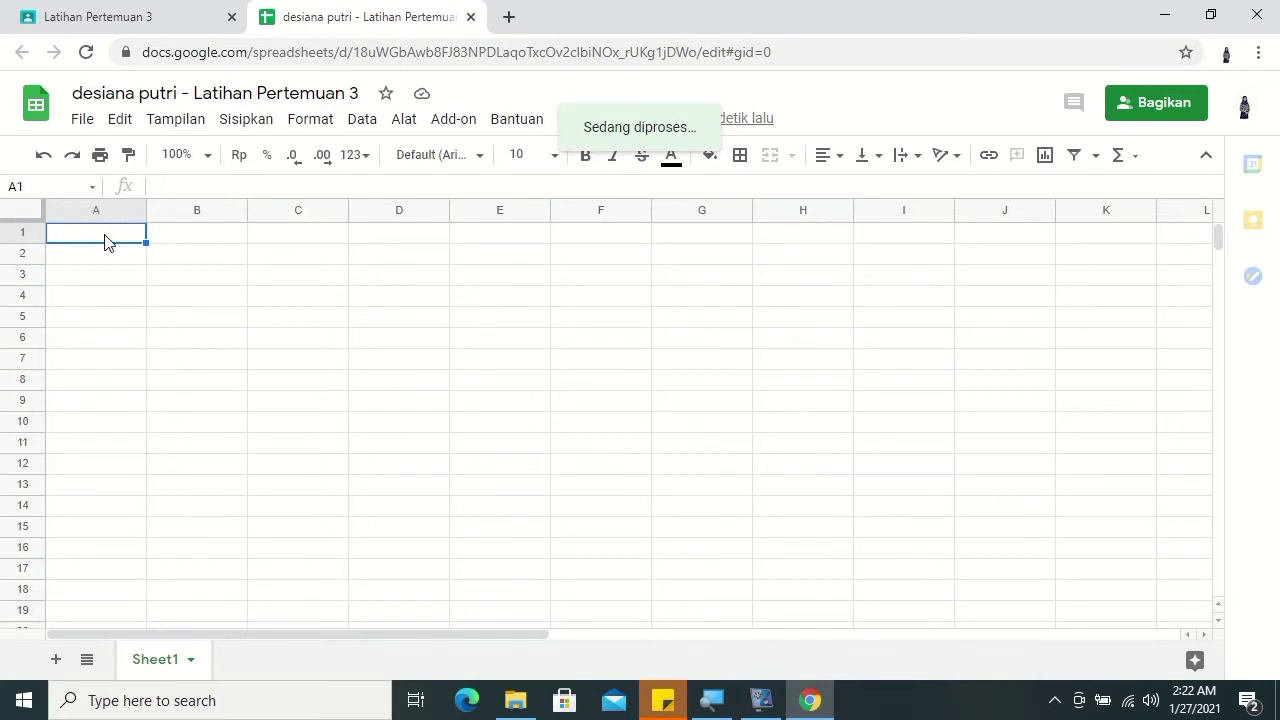
Step: Enter 'Laporan Rekap Data Pembelian Pelanggan' in A1 and dismiss the status tip
{"action": "type", "text": "Laporan Rekap "}
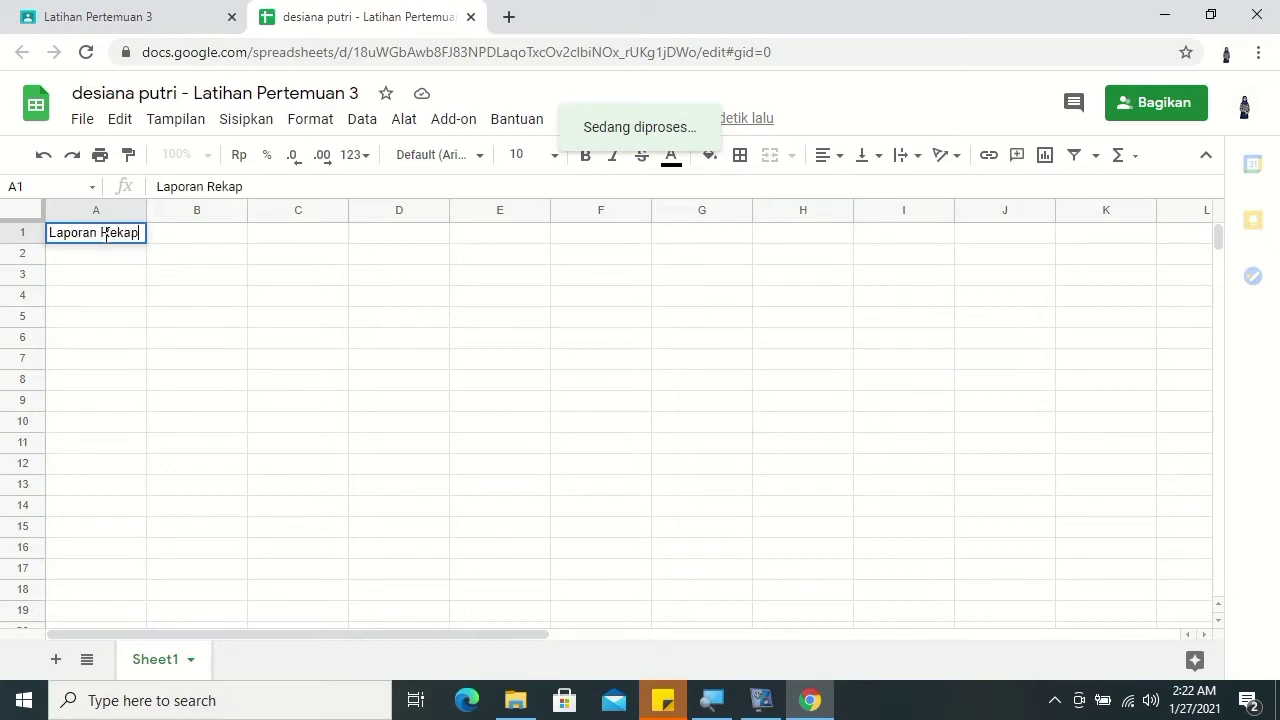
{"action": "type", "text": "Data Pe"}
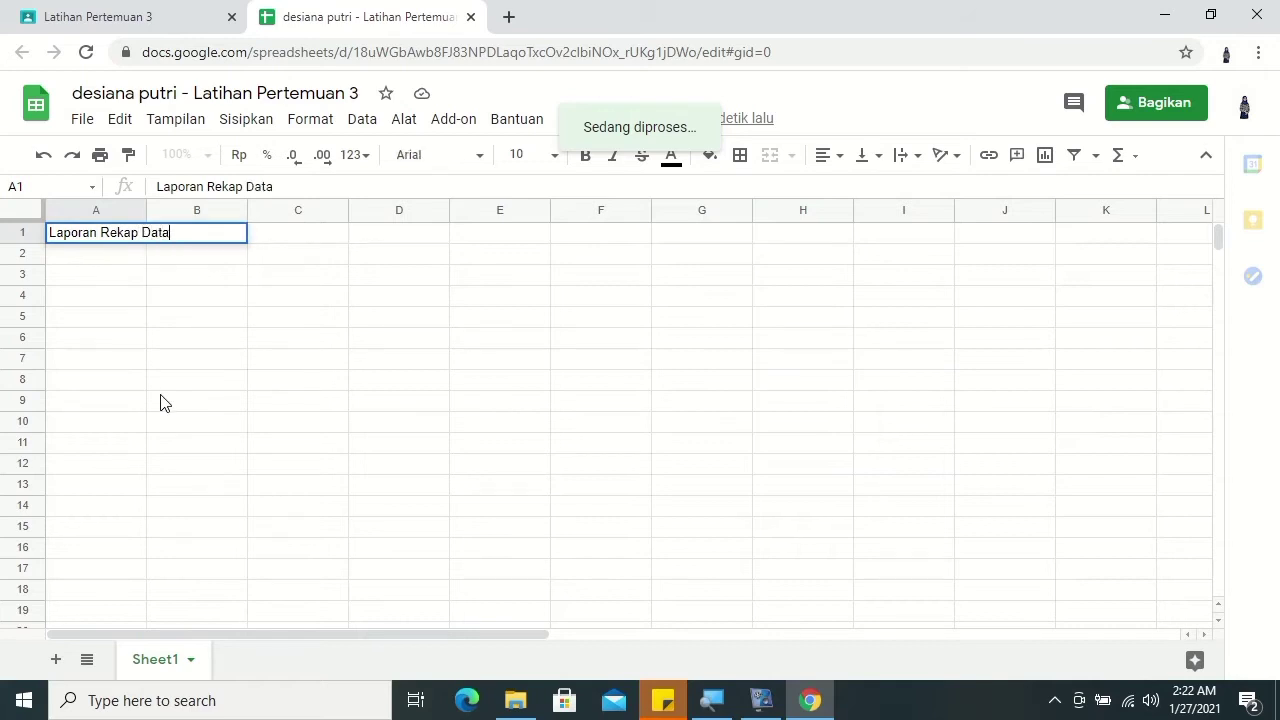
{"action": "type", "text": "mbelian Pelanggan"}
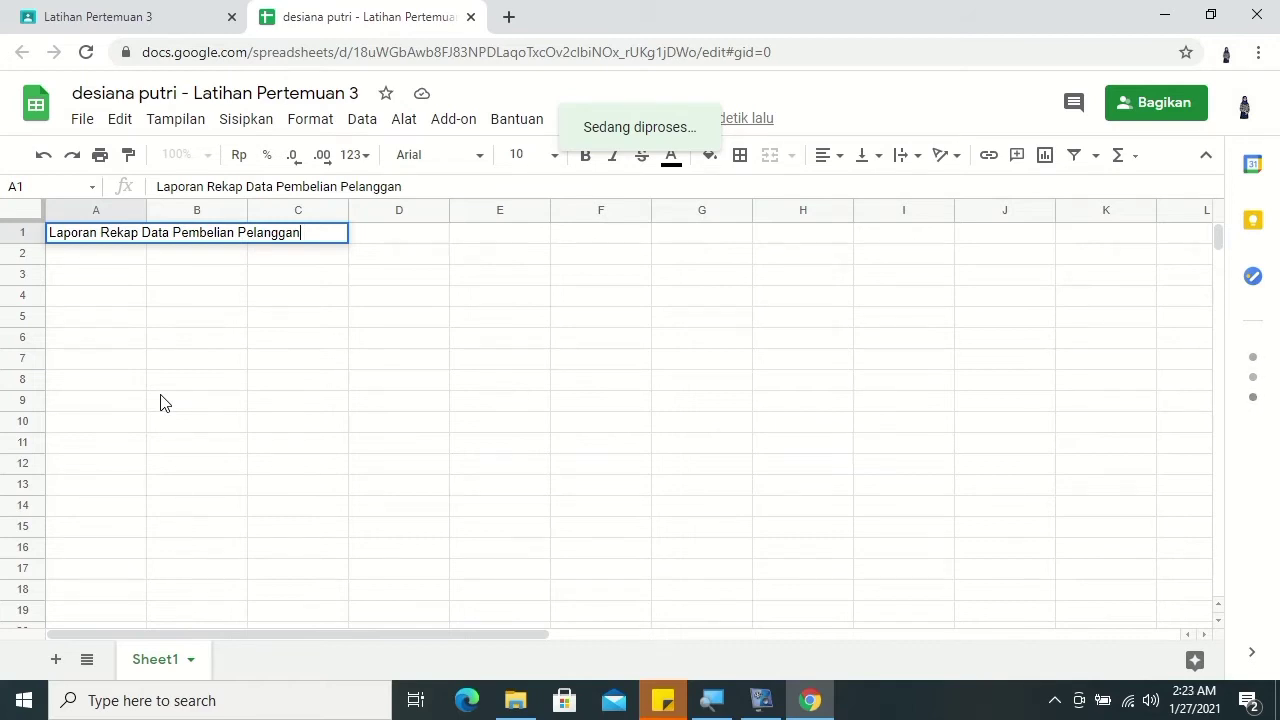
{"action": "key", "text": "Return"}
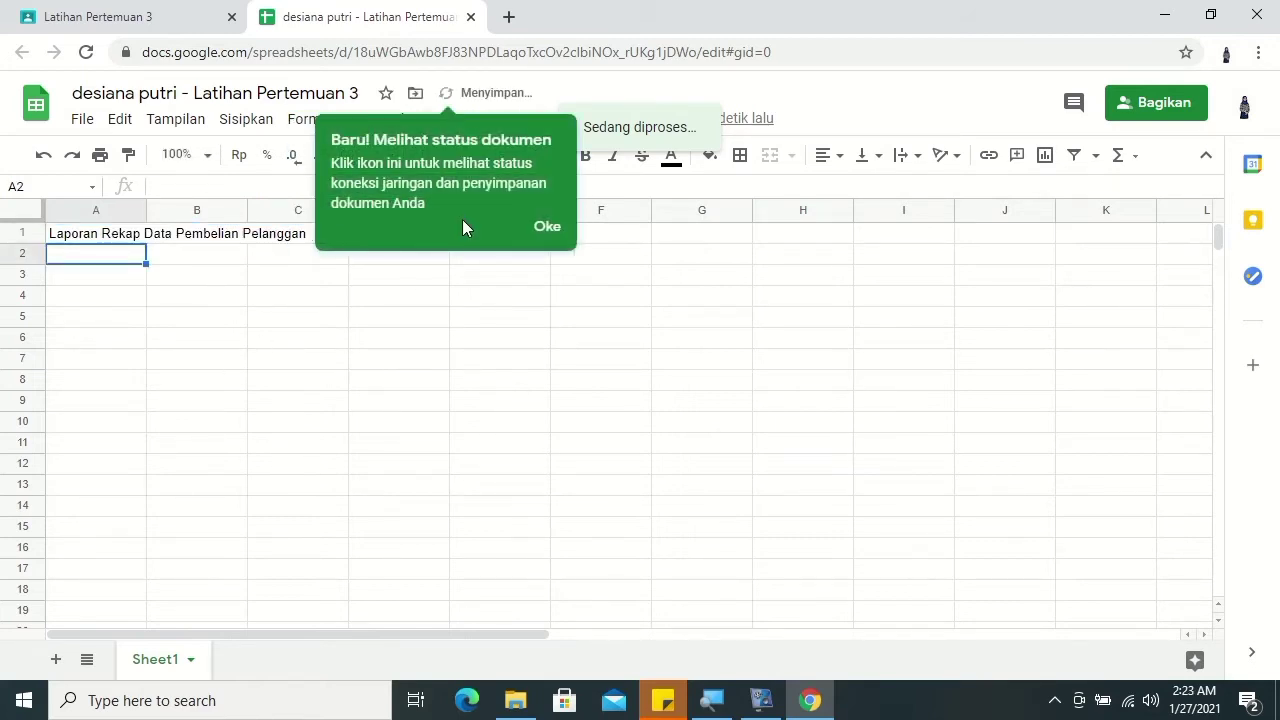
{"action": "left_click", "coordinate": [547, 228]}
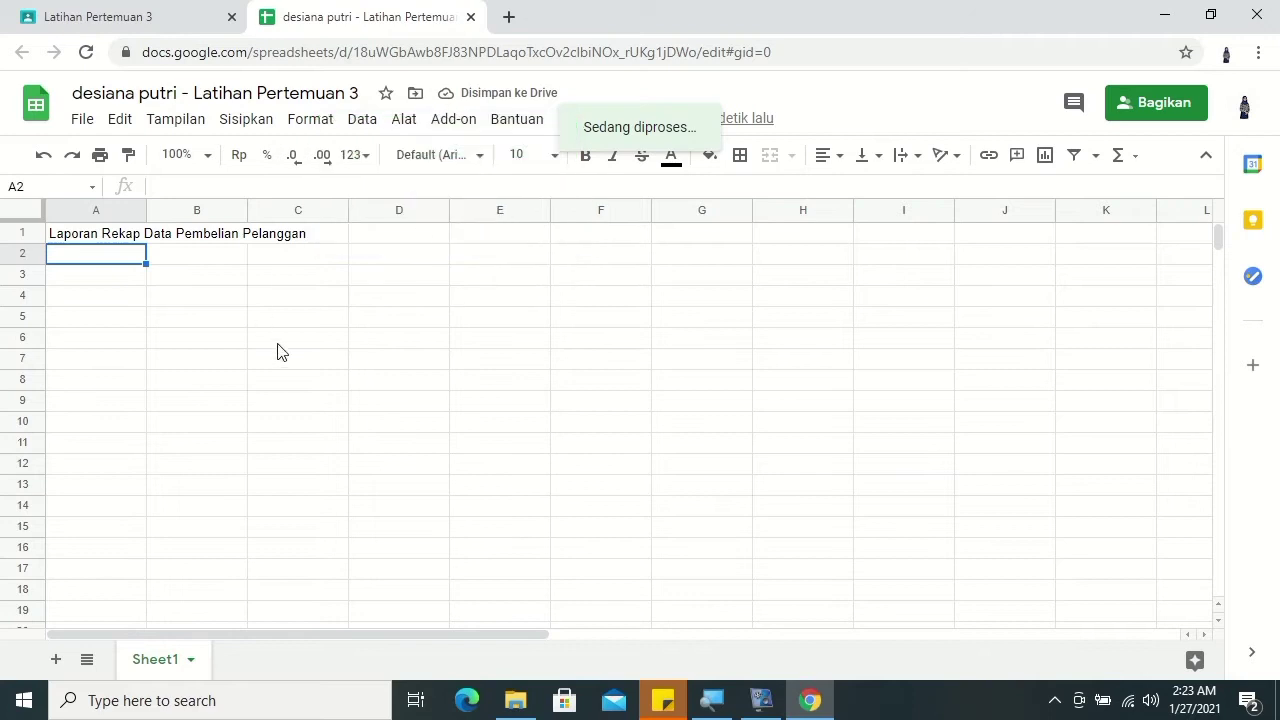
Step: Enter 'No' in A3 and fill the numbers 1 to 4 down A4:A7
{"action": "left_click", "coordinate": [98, 278]}
{"action": "type", "text": "No"}
{"action": "key", "text": "Return"}
{"action": "type", "text": "1"}
{"action": "key", "text": "Return"}
{"action": "type", "text": "2"}
{"action": "key", "text": "Return"}
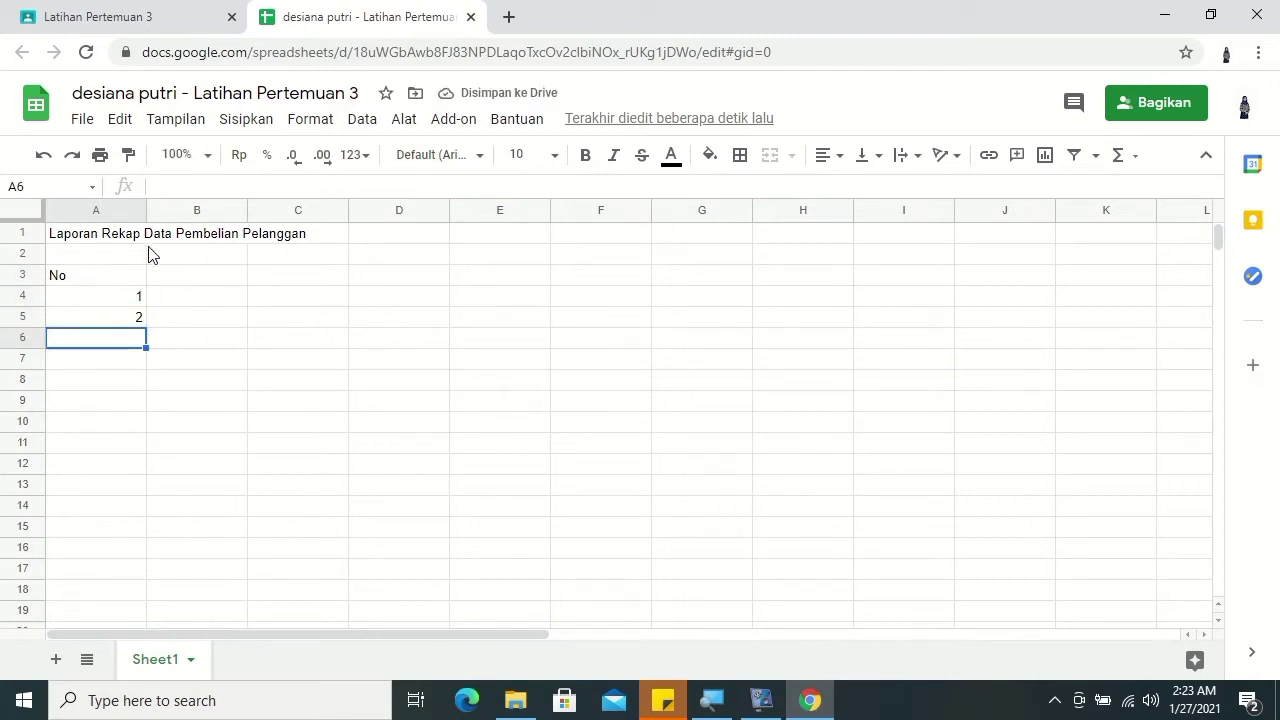
{"action": "left_click", "coordinate": [127, 300]}
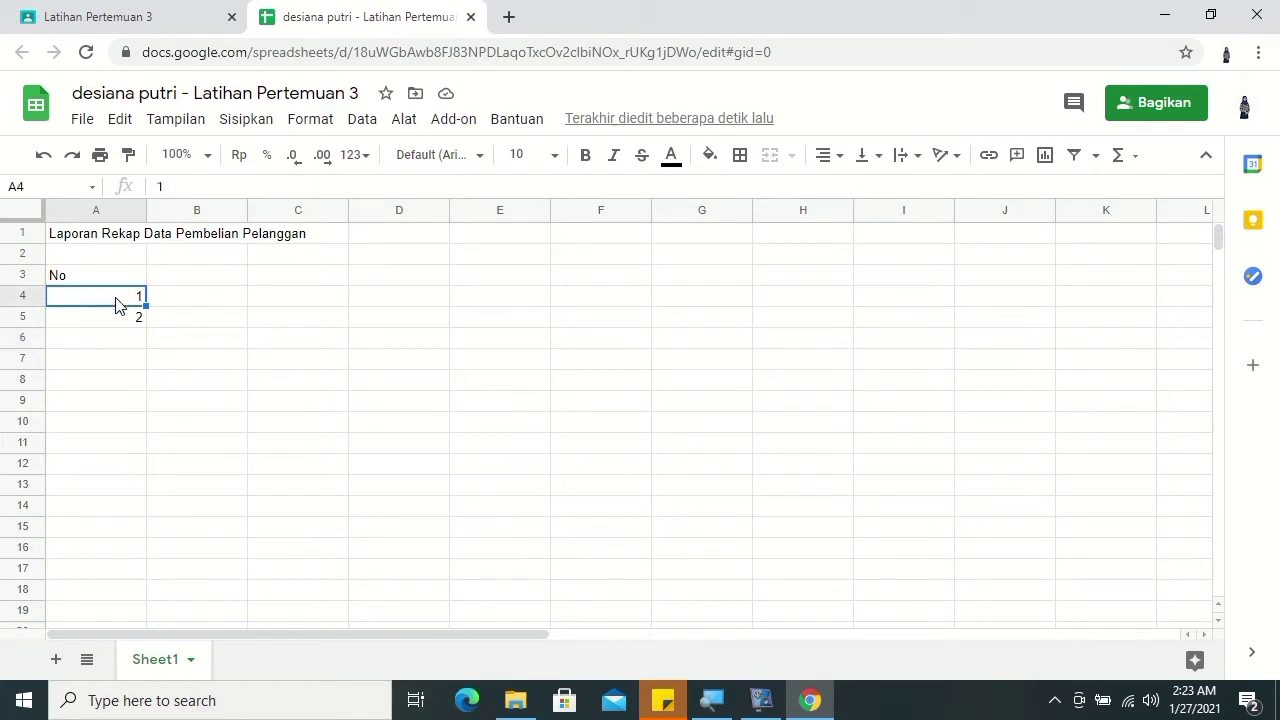
{"action": "mouse_move", "coordinate": [117, 298]}
{"action": "left_mouse_down"}
{"action": "mouse_move", "coordinate": [118, 326]}
{"action": "mouse_move", "coordinate": [150, 368]}
{"action": "left_mouse_up"}
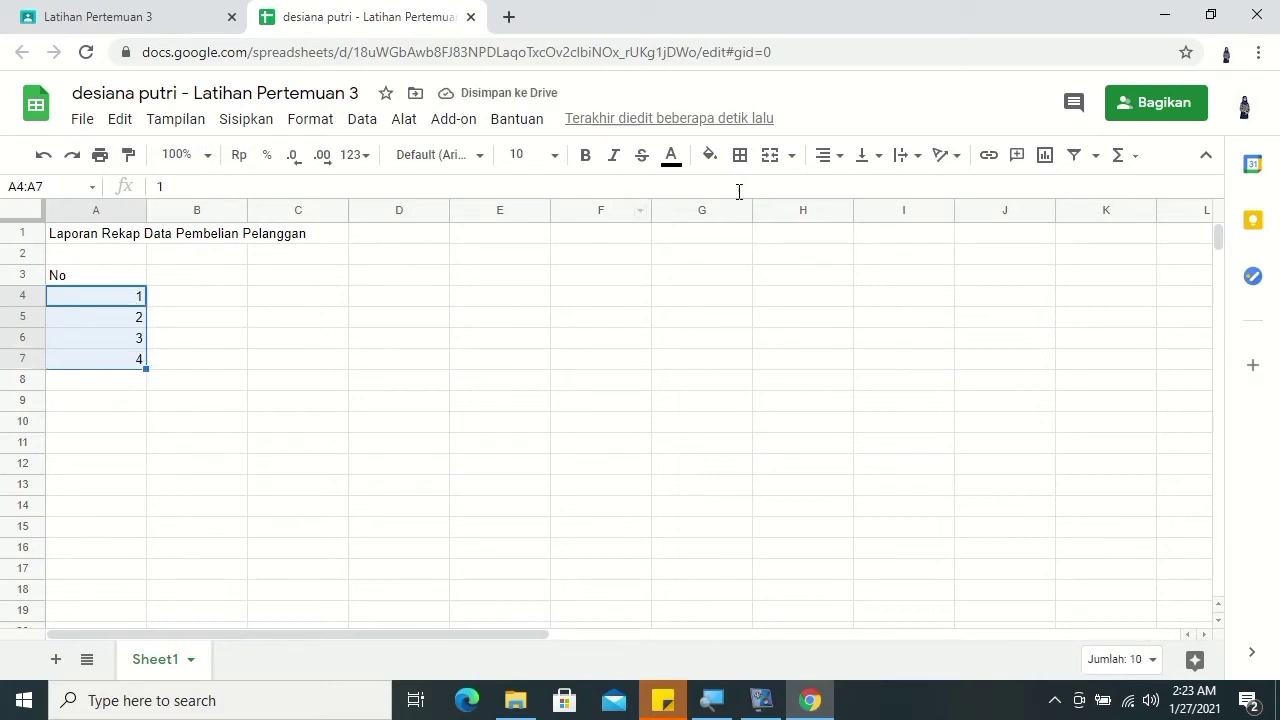
Step: Centre the numbers in A4:A7 and the whole header row 3
{"action": "left_click", "coordinate": [830, 155]}
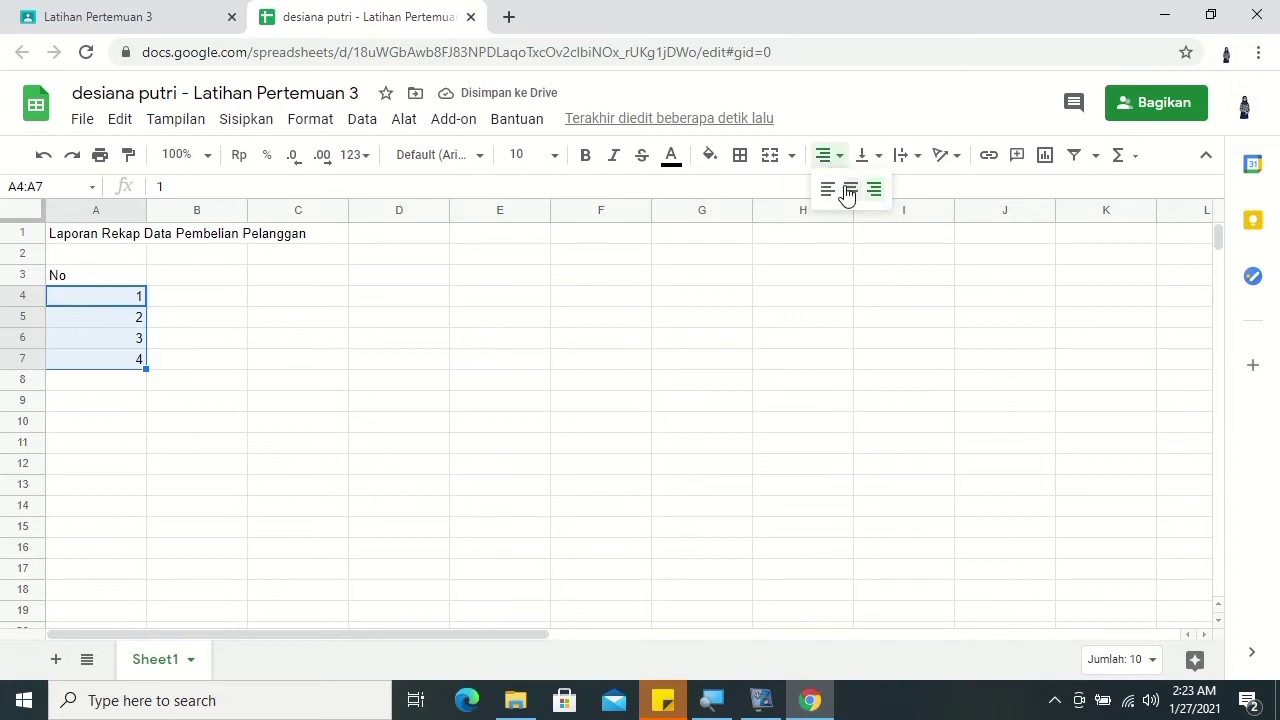
{"action": "left_click", "coordinate": [846, 188]}
{"action": "left_click", "coordinate": [97, 282]}
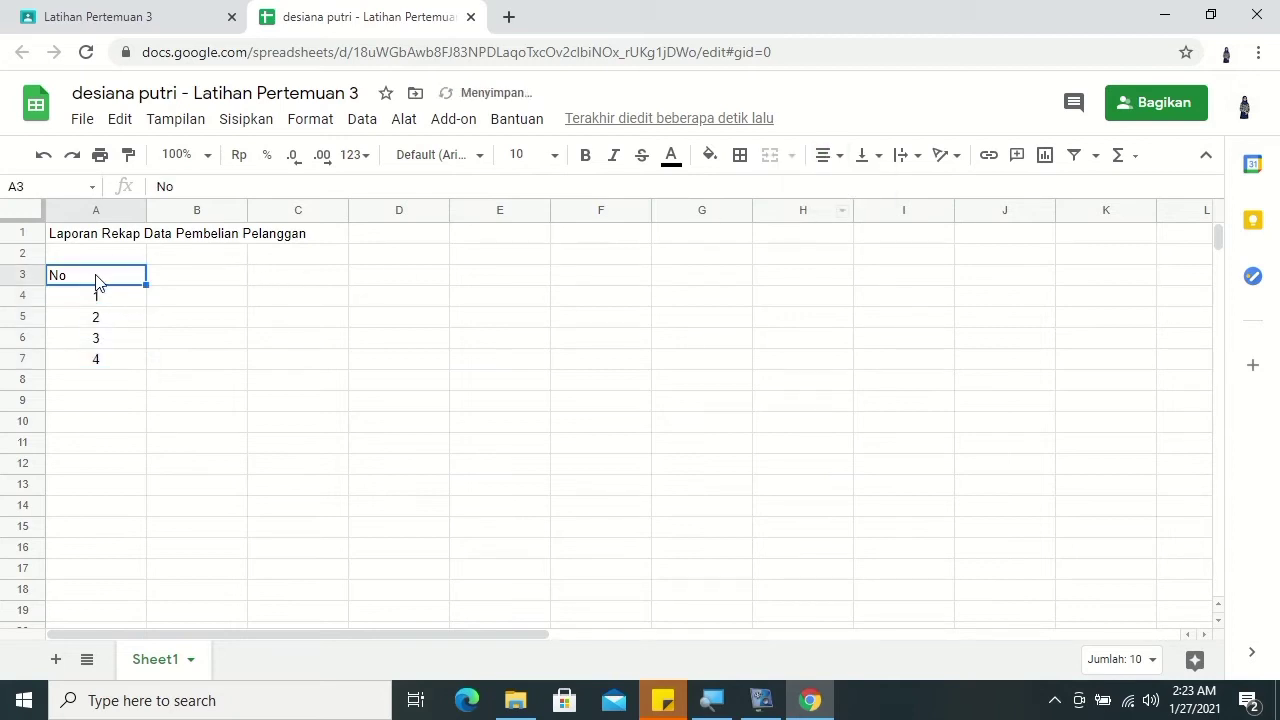
{"action": "left_click", "coordinate": [22, 275]}
{"action": "left_click", "coordinate": [822, 155]}
{"action": "key", "text": "ctrl+shift+e"}
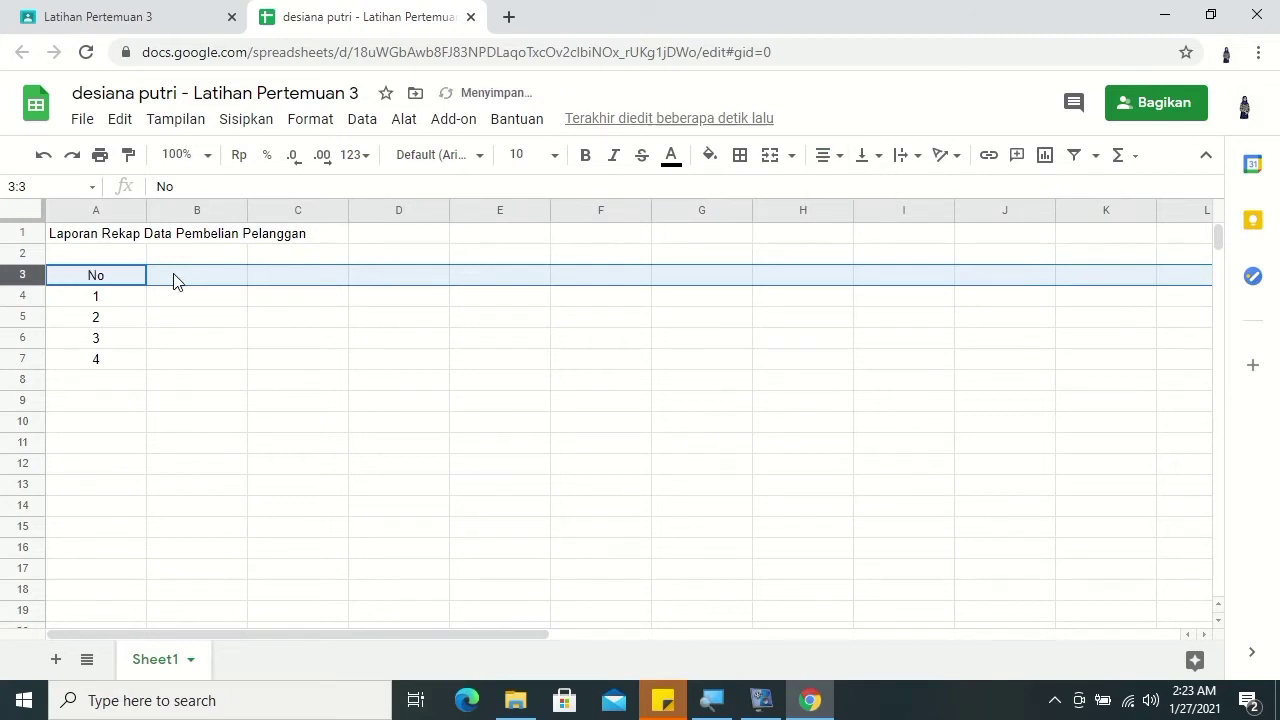
Step: Make row 3 bold and enter the headers Pembeli, Barang and Qty in B3:D3
{"action": "left_click", "coordinate": [587, 158]}
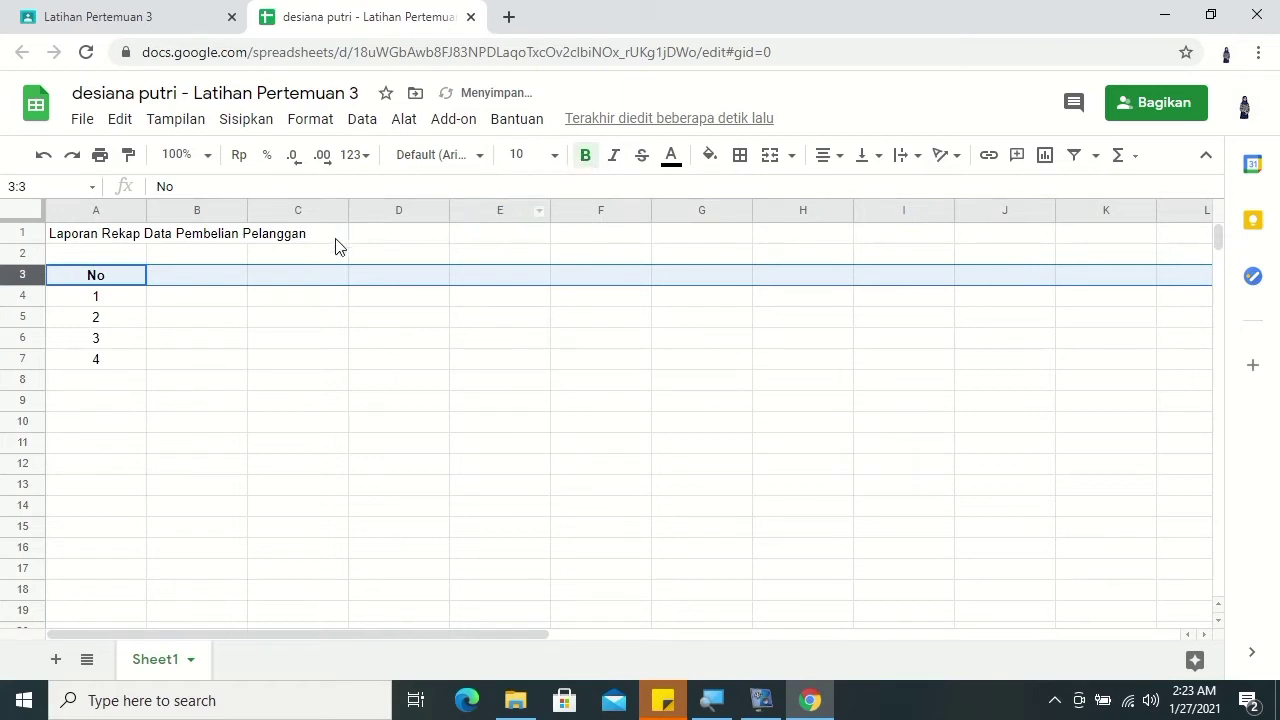
{"action": "left_click", "coordinate": [211, 285]}
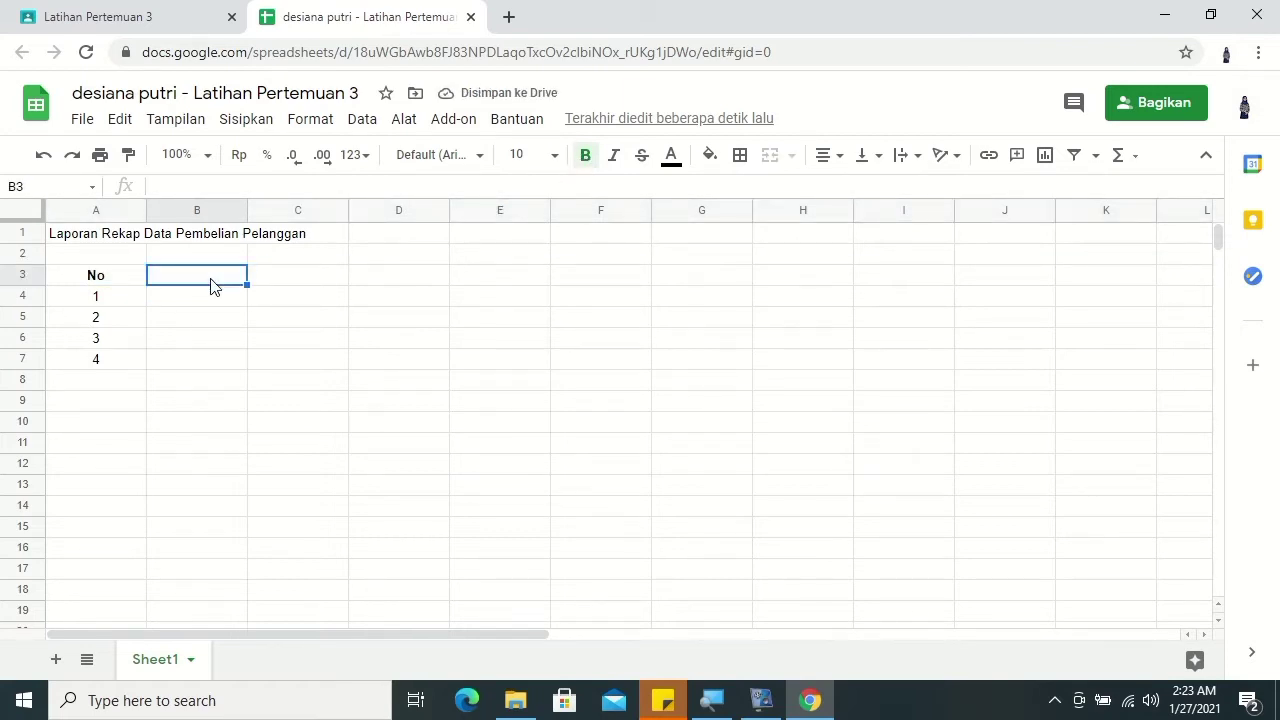
{"action": "type", "text": "Pembeli"}
{"action": "key", "text": "Tab"}
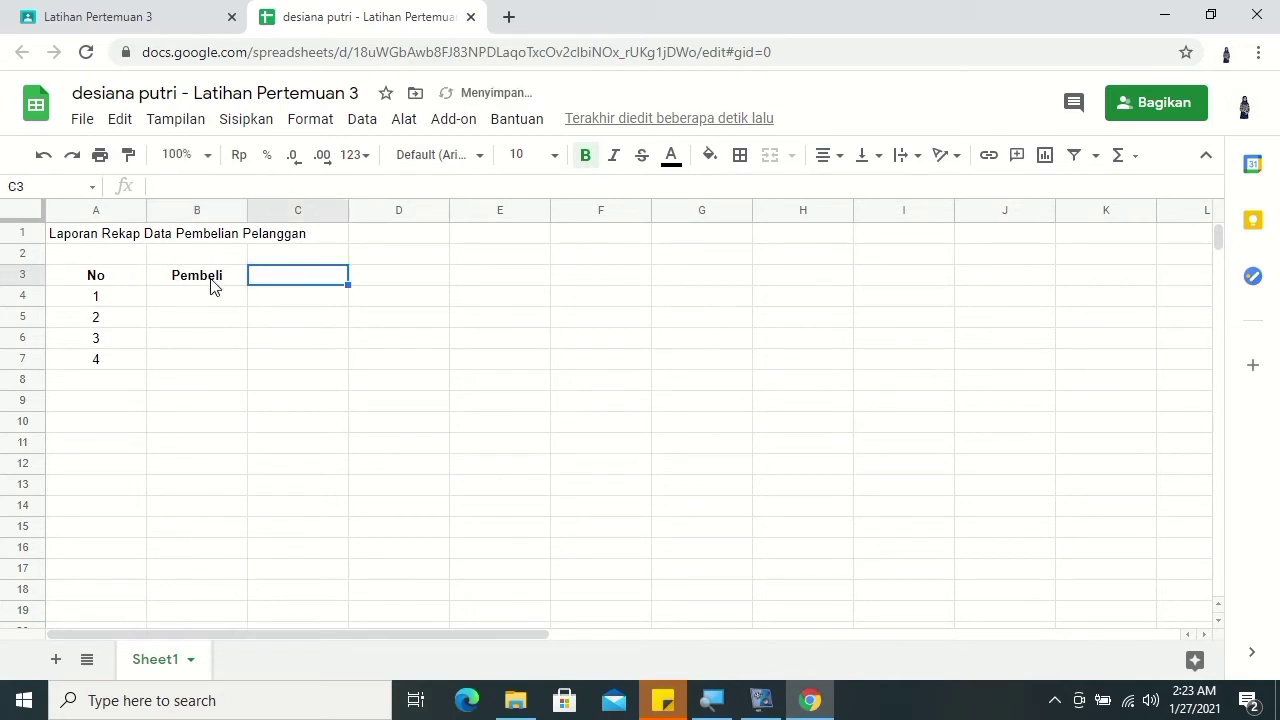
{"action": "type", "text": "Barang"}
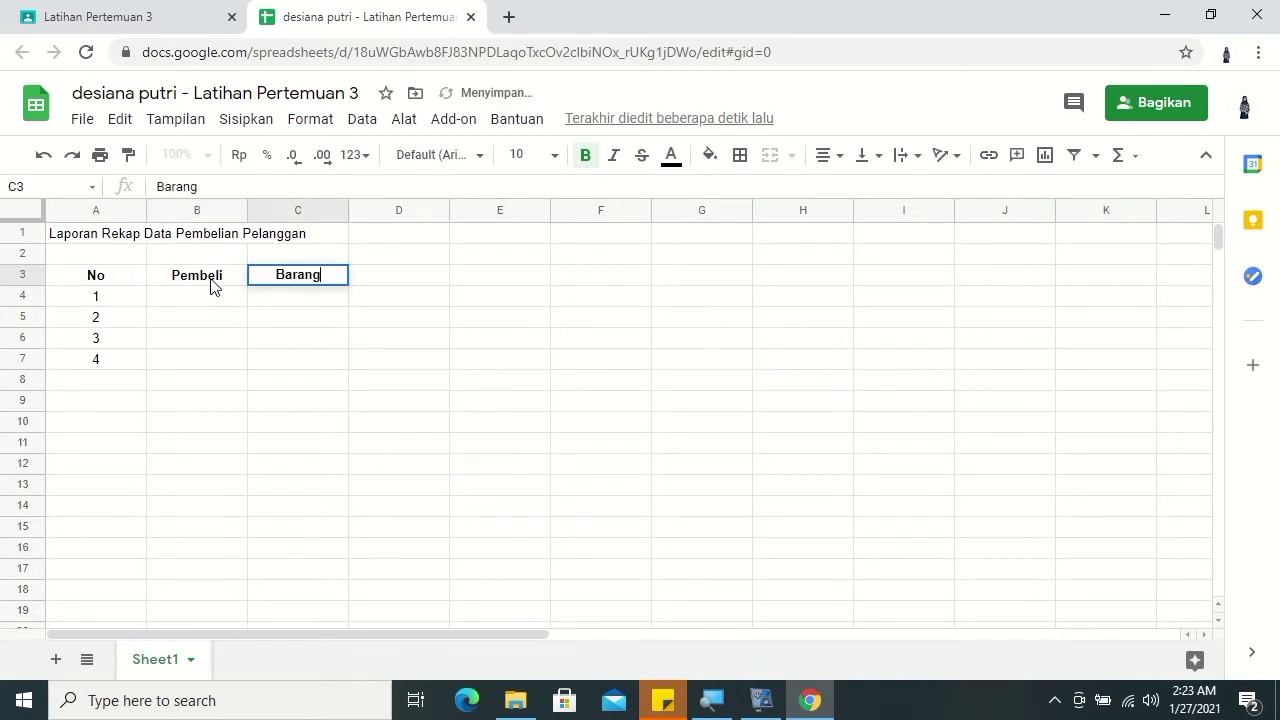
{"action": "key", "text": "Tab"}
{"action": "type", "text": "Q"}
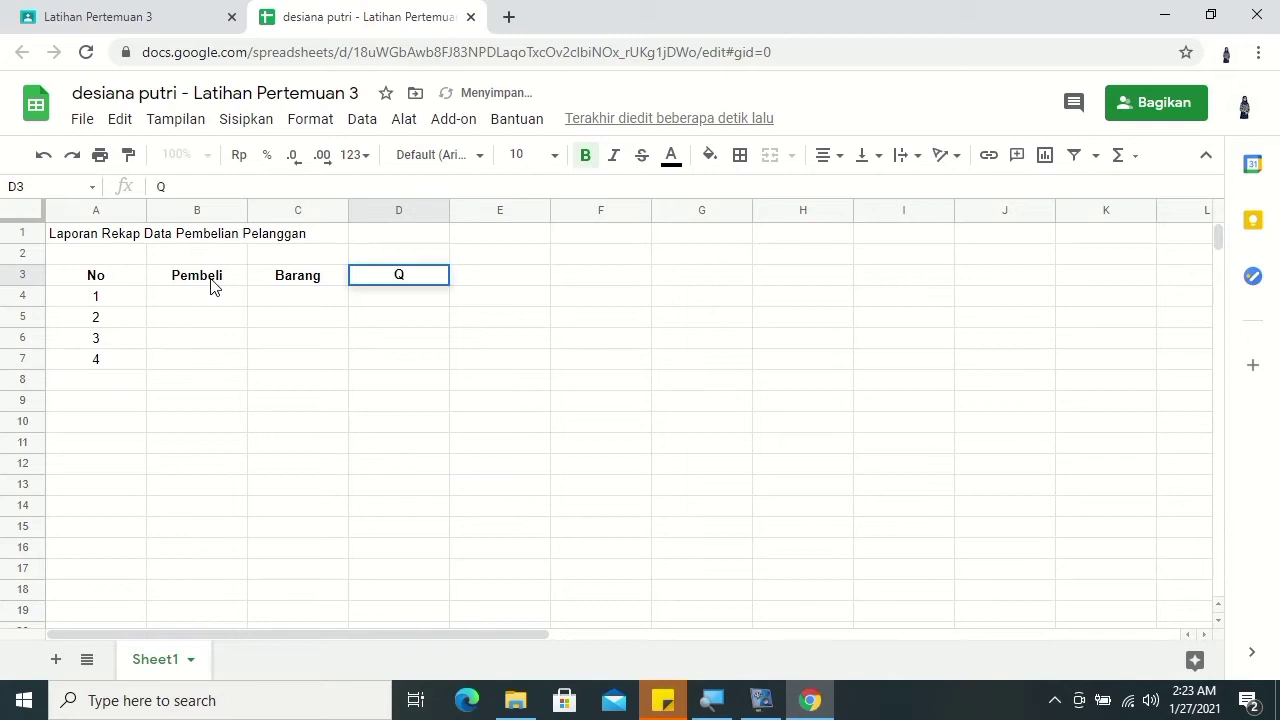
{"action": "type", "text": "ty"}
{"action": "key", "text": "Tab"}
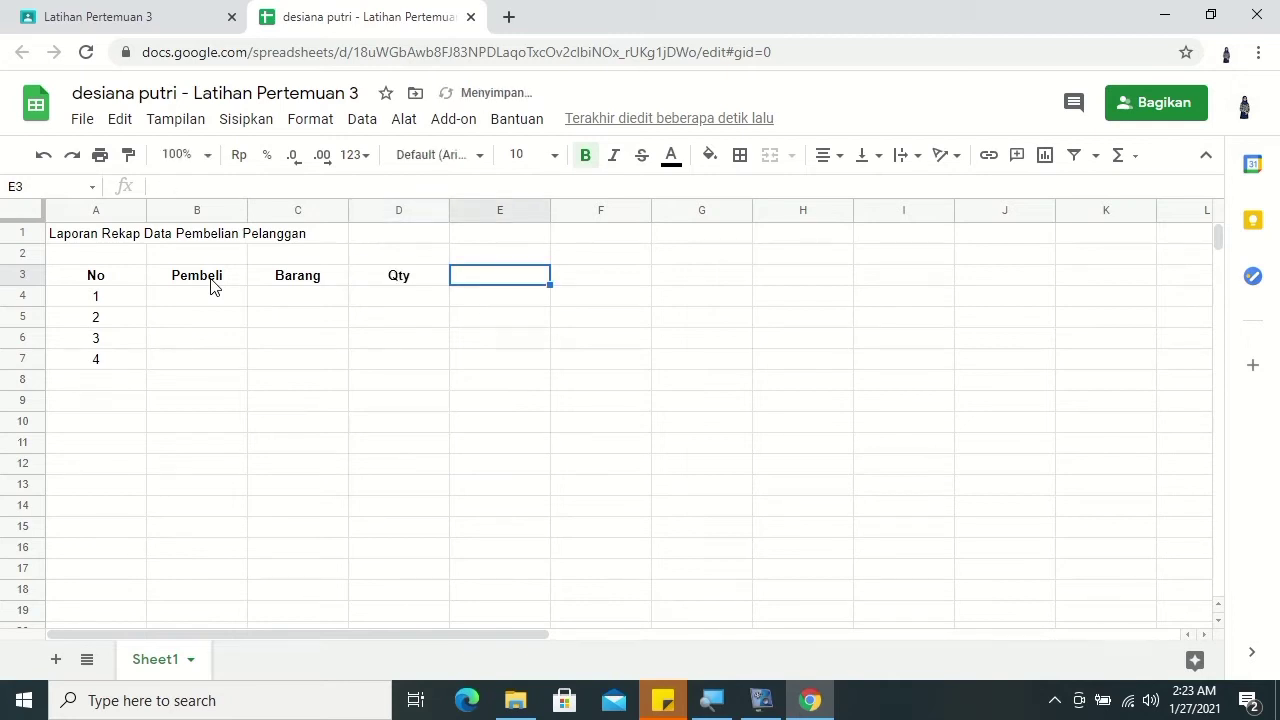
Step: Enter the headers Harga Satuan in E3 and Harga Jumlah in F3
{"action": "type", "text": "Harga Satua"}
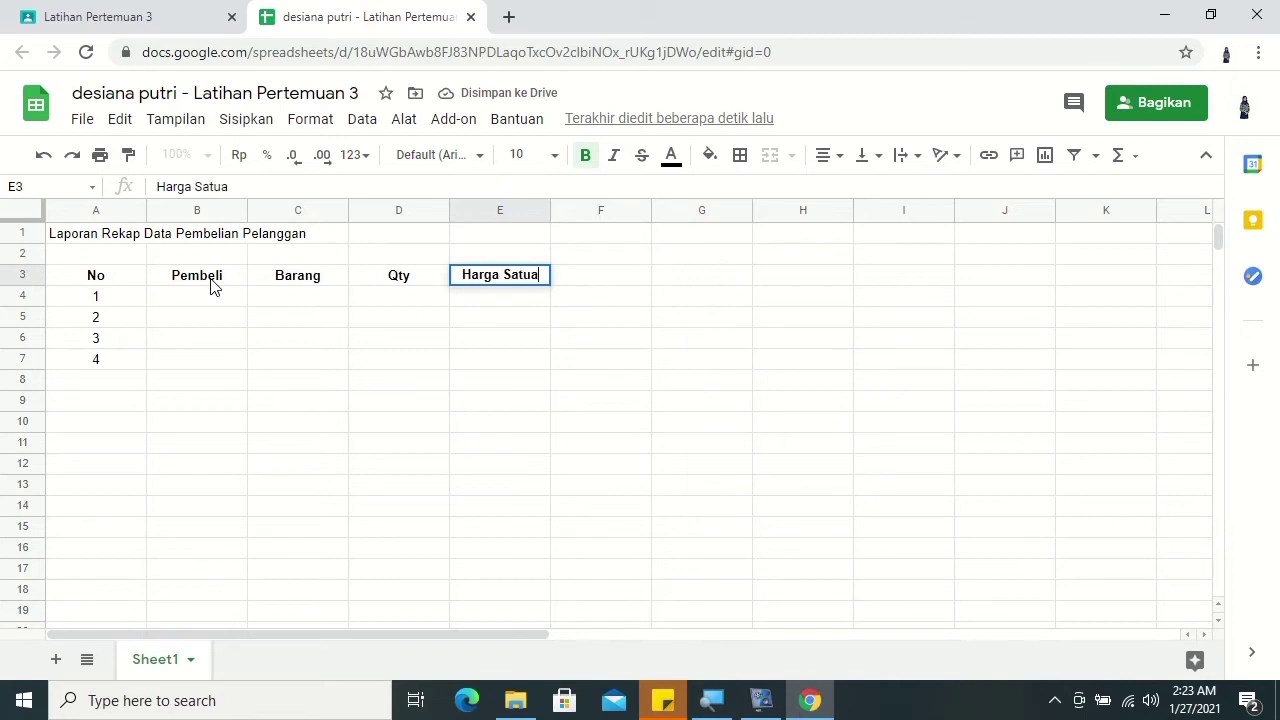
{"action": "key", "text": "Tab"}
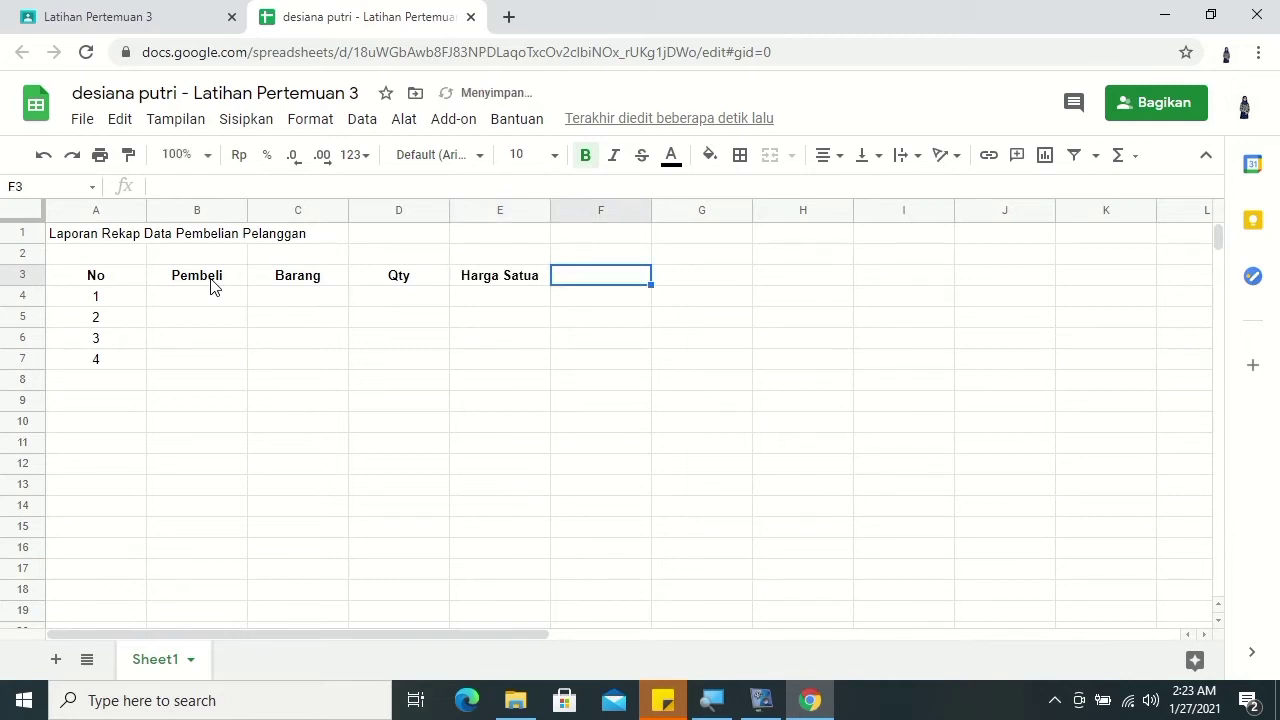
{"action": "key", "text": "Left"}
{"action": "key", "text": "F2"}
{"action": "type", "text": "n"}
{"action": "key", "text": "Tab"}
{"action": "type", "text": "Harga Jumlah"}
{"action": "key", "text": "Return"}
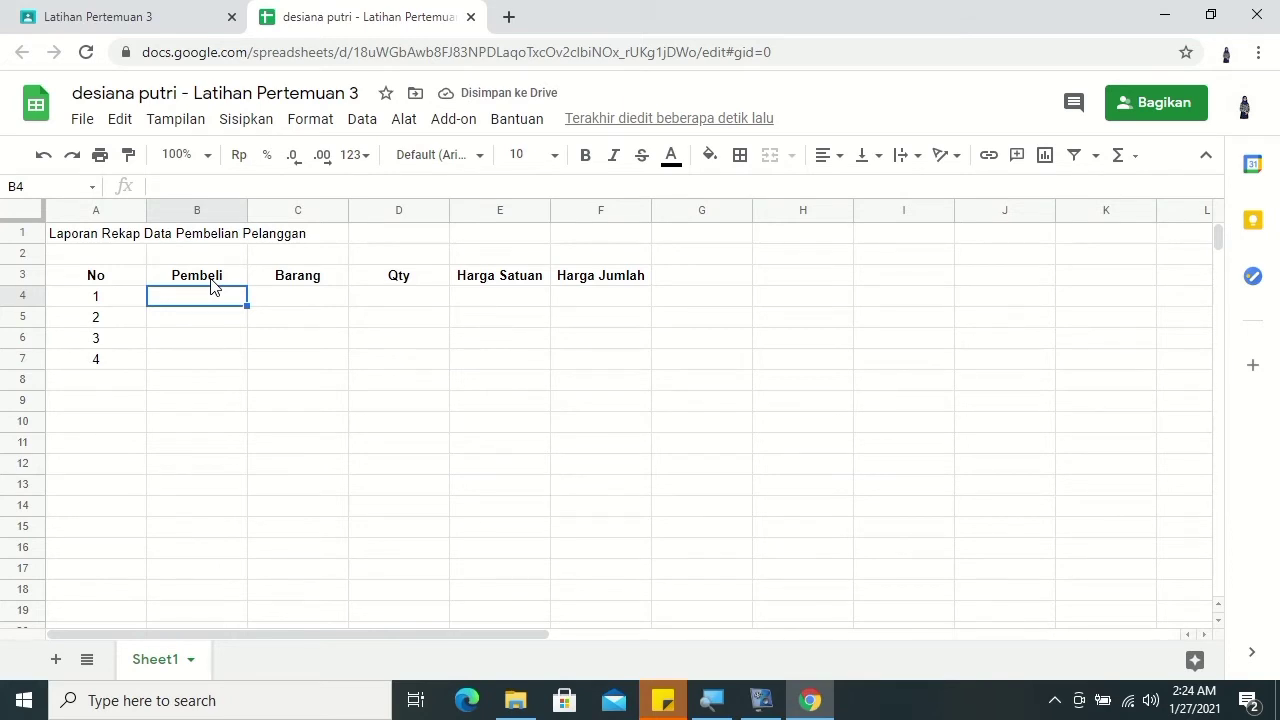
Step: Fill row 4 with the first buyer's name, Kulkas, quantity 4 and unit price 1750000
{"action": "type", "text": "Intan Kur"}
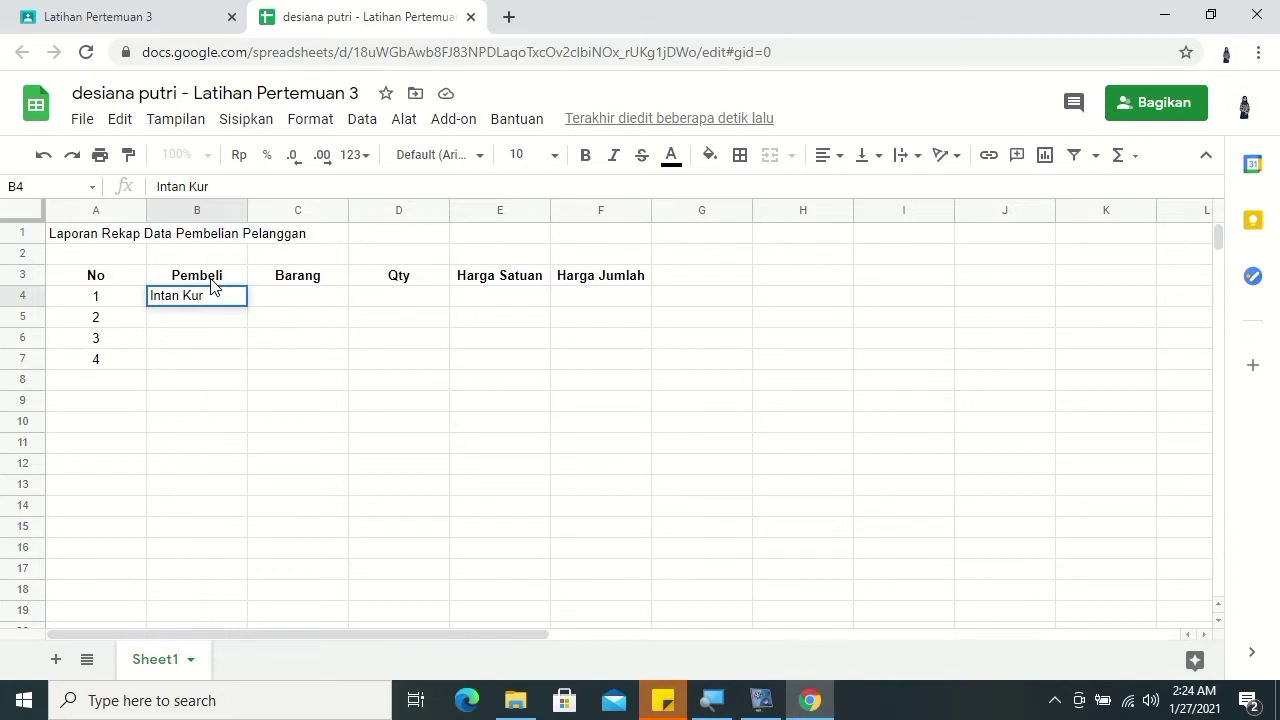
{"action": "type", "text": "ni"}
{"action": "type", "text": "ana"}
{"action": "key", "text": "Tab"}
{"action": "type", "text": "Kulks"}
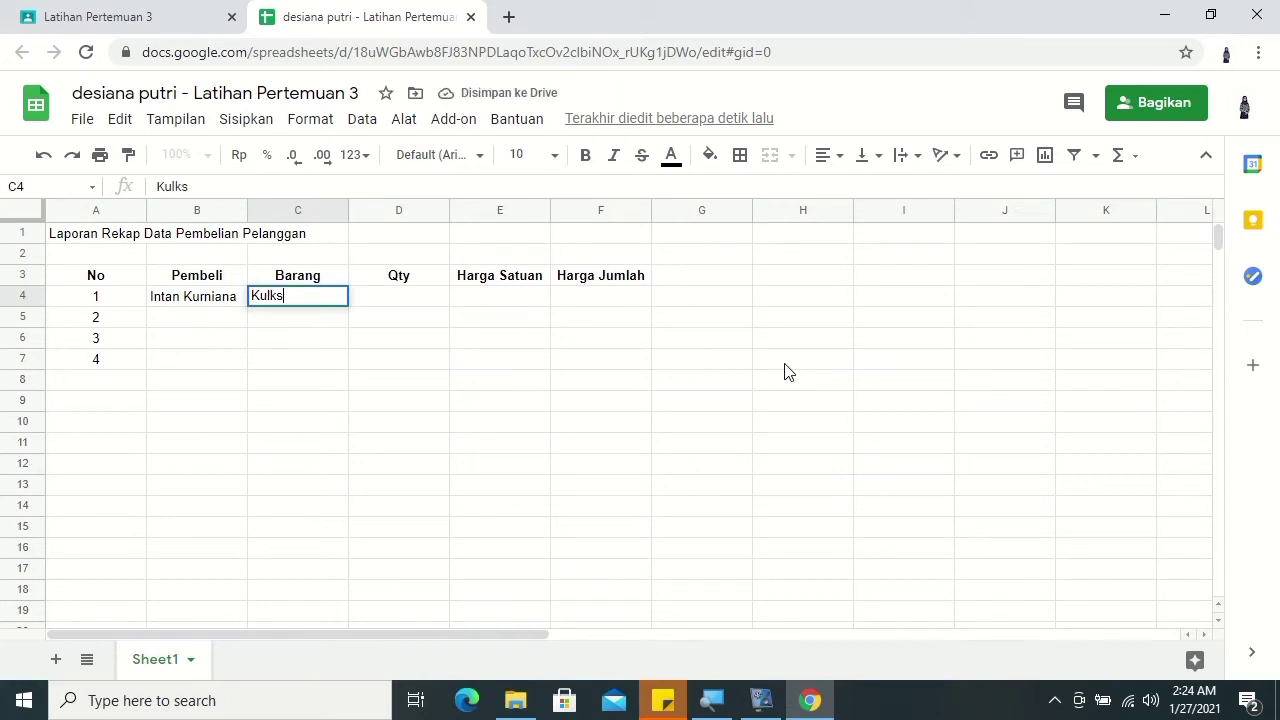
{"action": "key", "text": "Tab"}
{"action": "type", "text": "4"}
{"action": "key", "text": "Tab"}
{"action": "type", "text": "17"}
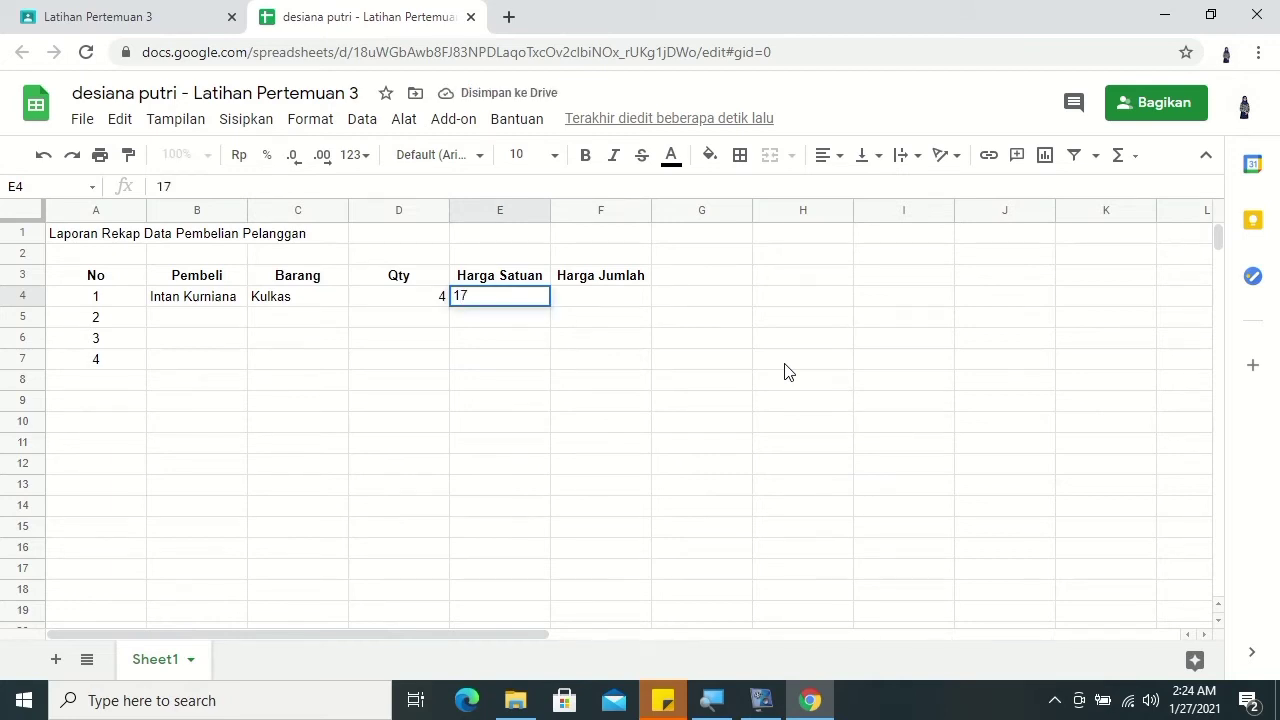
{"action": "type", "text": "50000"}
{"action": "key", "text": "Return"}
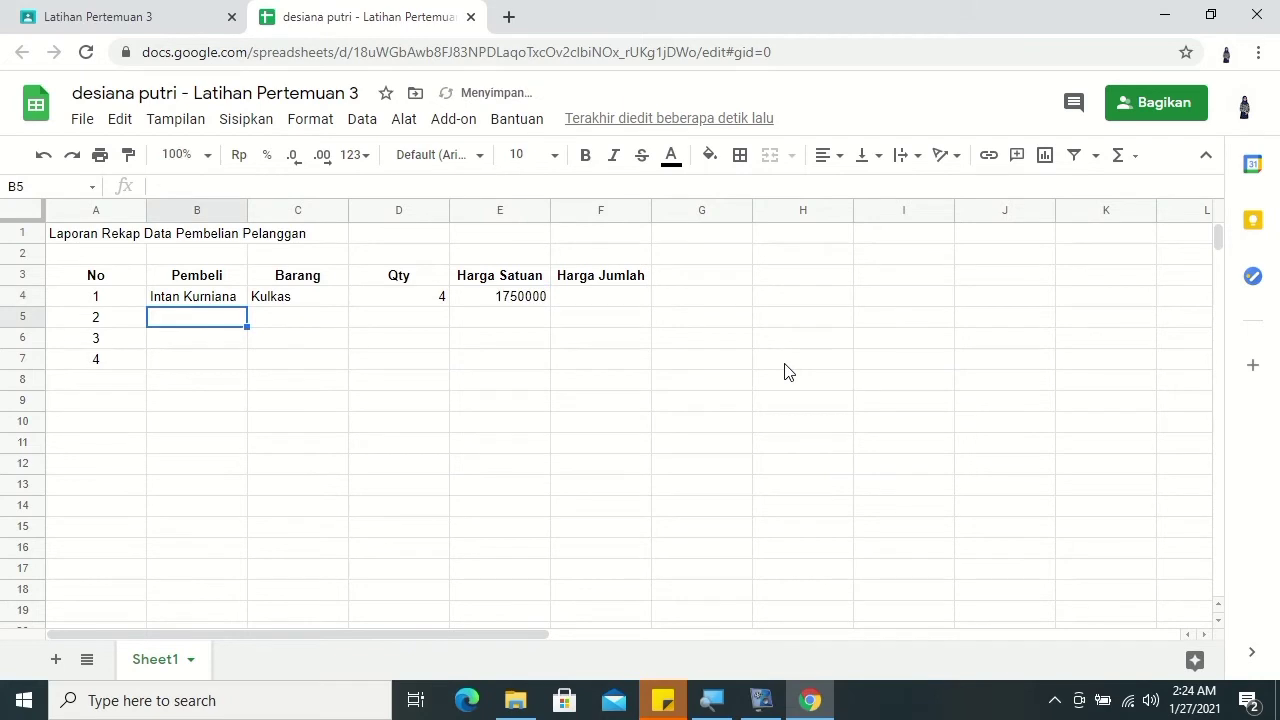
Step: Fill row 5 with the second buyer's name, Kipas, quantity 4 and unit price 350000
{"action": "type", "text": "Yoga Fir"}
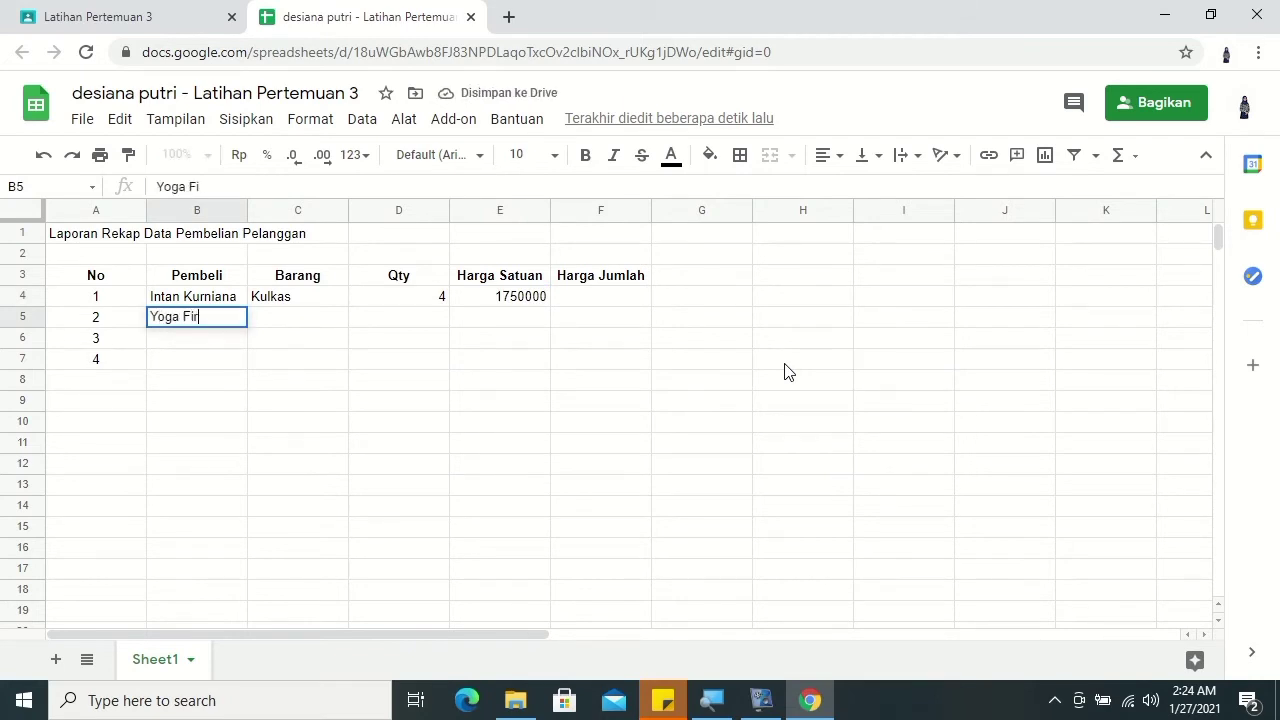
{"action": "type", "text": "daus"}
{"action": "key", "text": "Tab"}
{"action": "type", "text": "Kip"}
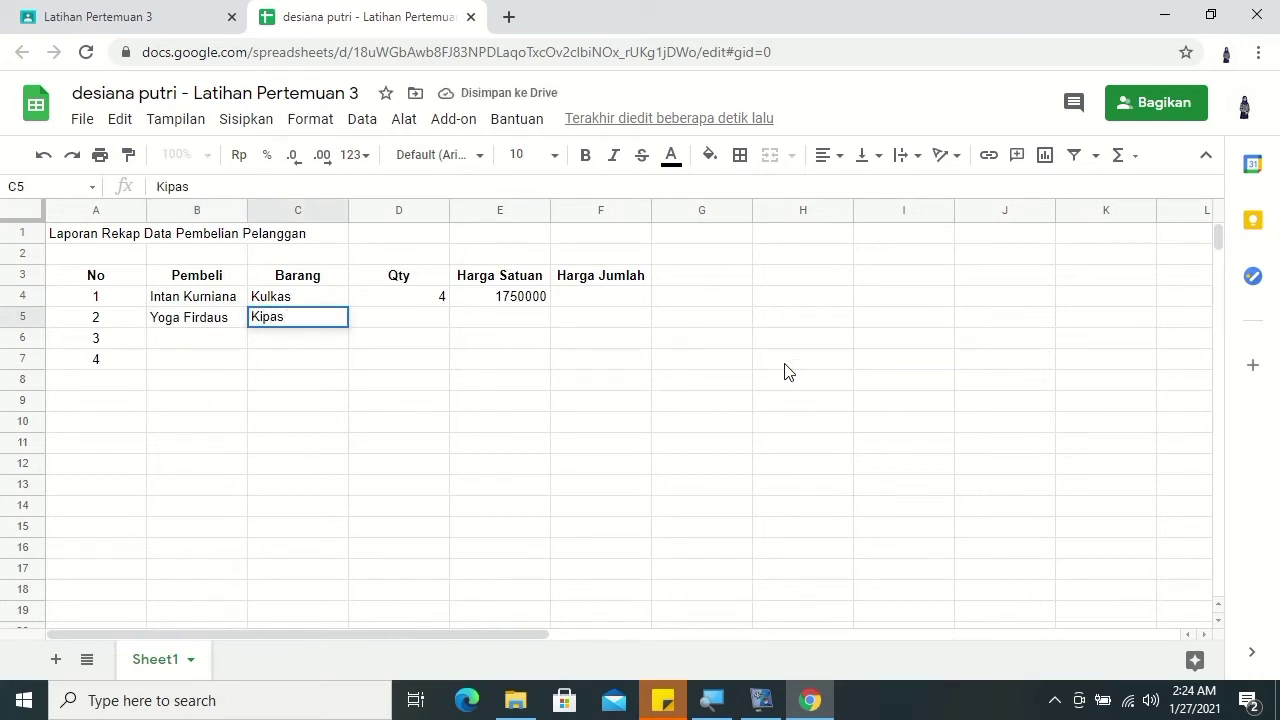
{"action": "key", "text": "Tab"}
{"action": "type", "text": "4"}
{"action": "key", "text": "Tab"}
{"action": "type", "text": "350000"}
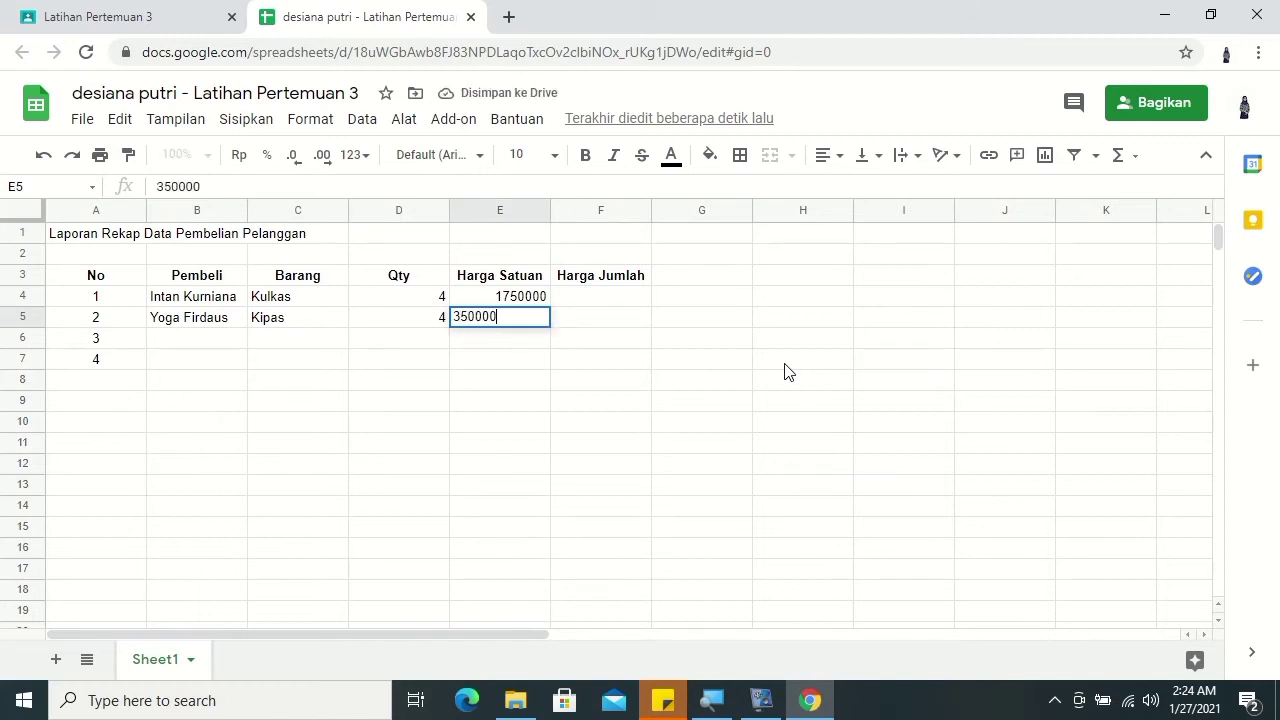
{"action": "key", "text": "Return"}
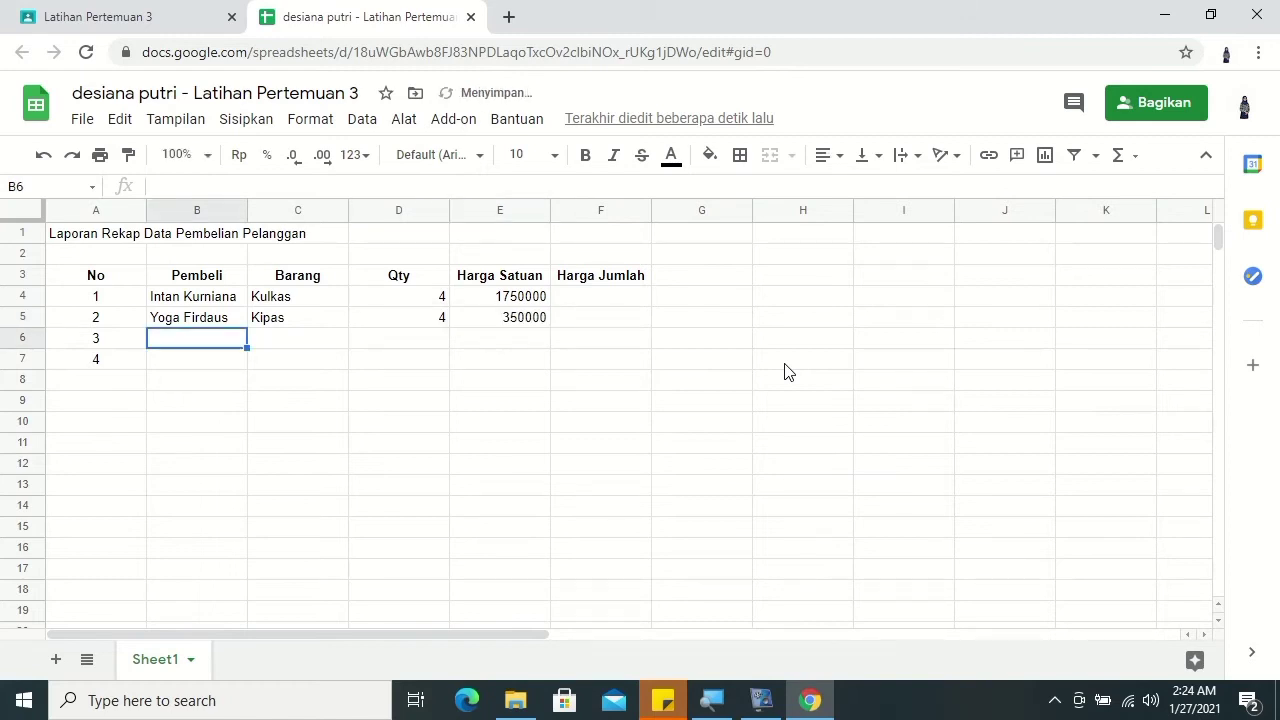
Step: Fill row 6 with the third buyer's name, Televisi, quantity 2 and unit price 2000000
{"action": "type", "text": "Risfani"}
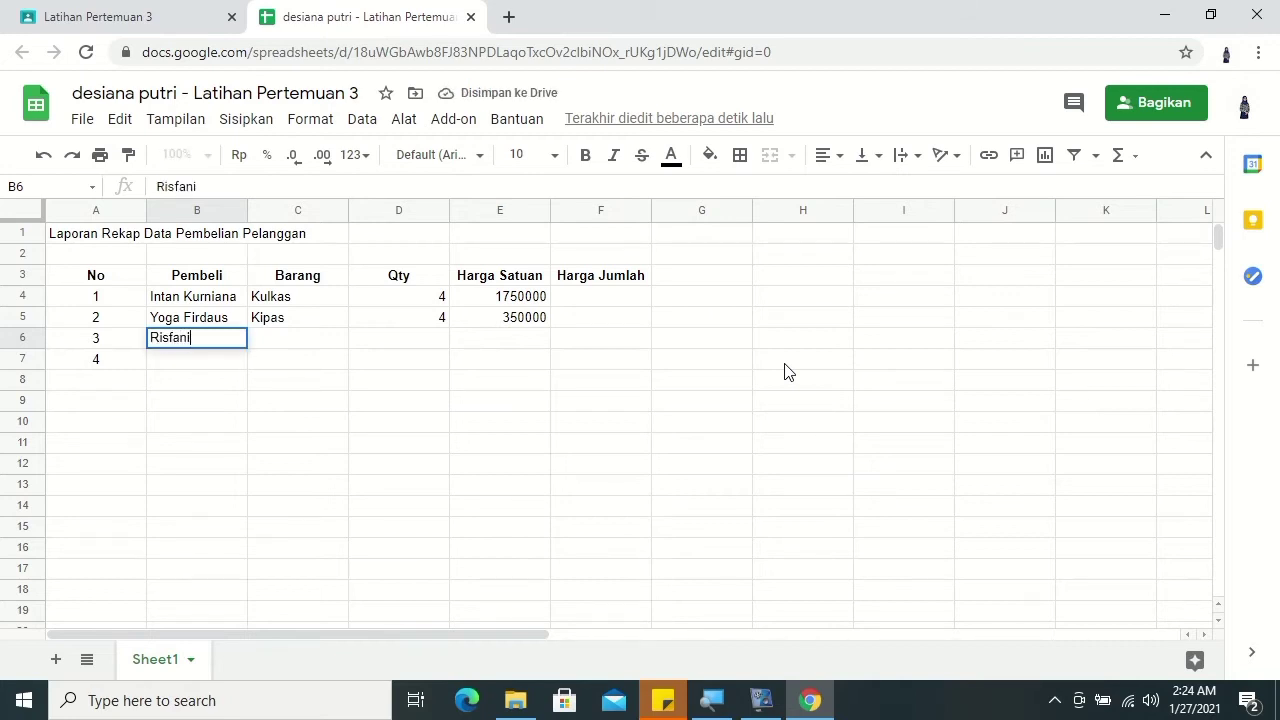
{"action": "type", "text": " Saa"}
{"action": "key", "text": "BackSpace"}
{"action": "key", "text": "BackSpace"}
{"action": "type", "text": "an"}
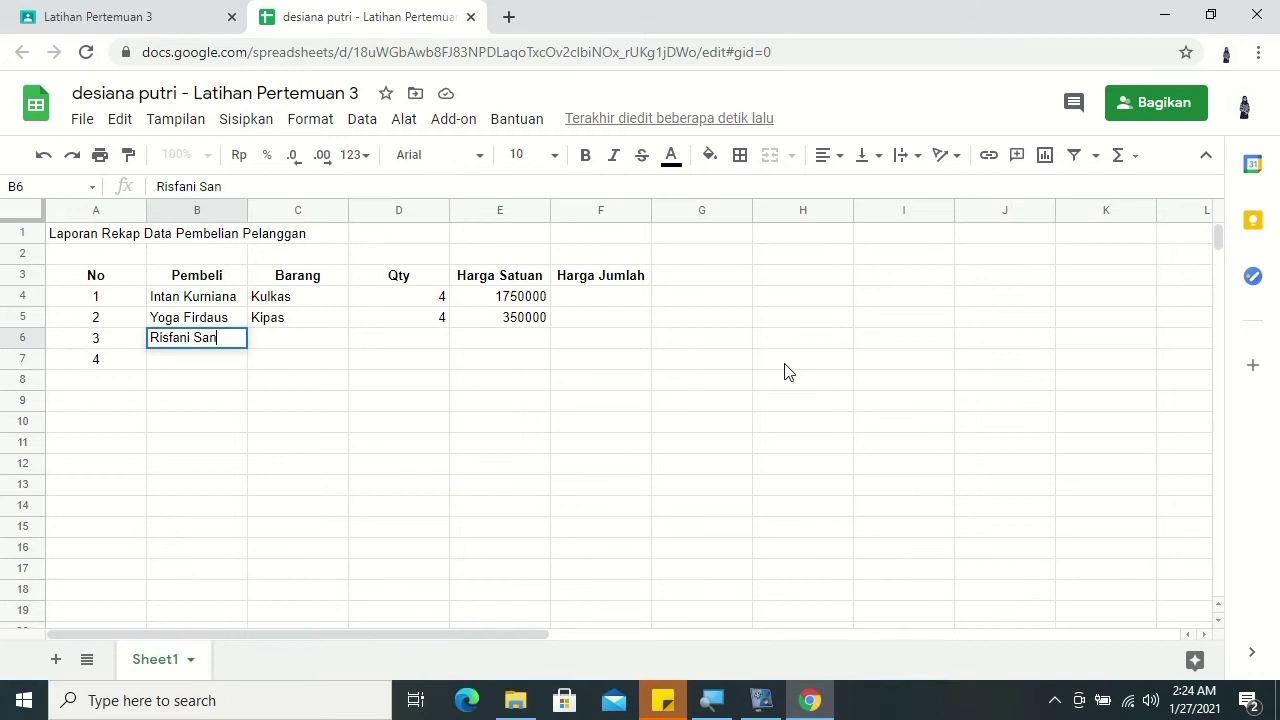
{"action": "type", "text": "toso"}
{"action": "key", "text": "Tab"}
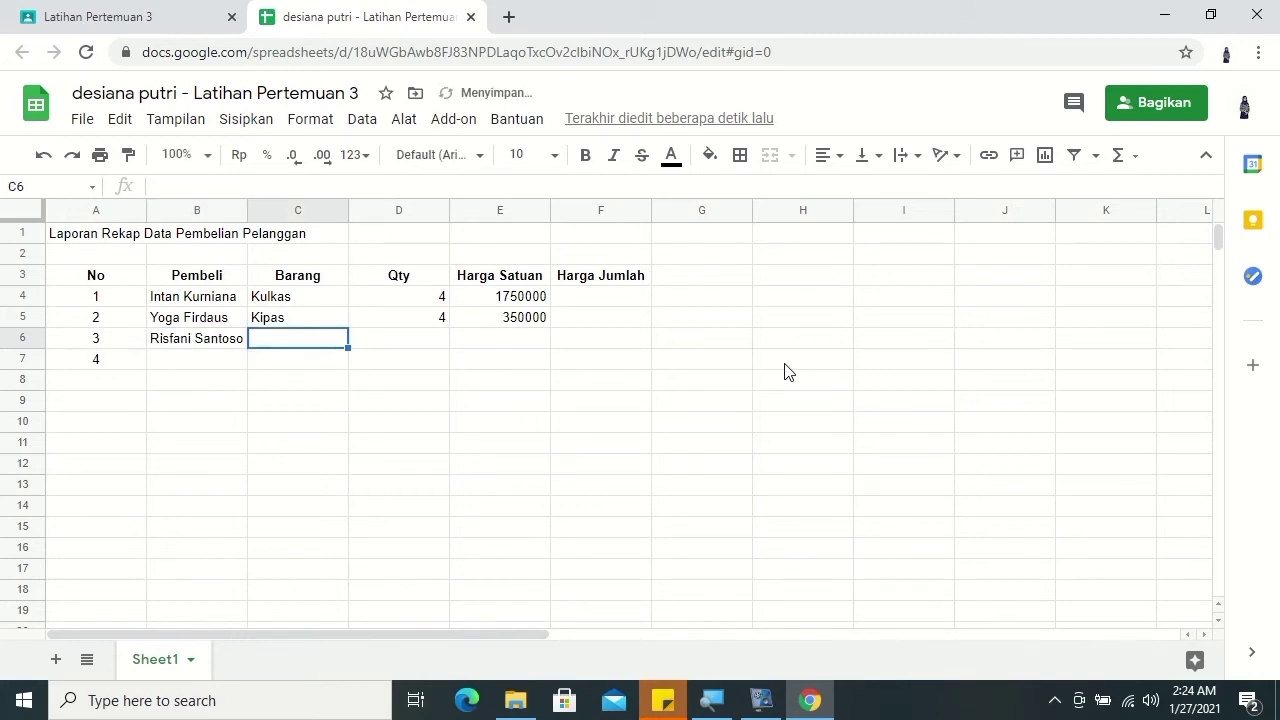
{"action": "type", "text": "Televisi"}
{"action": "key", "text": "Tab"}
{"action": "type", "text": "2"}
{"action": "key", "text": "Tab"}
{"action": "type", "text": "2000000"}
{"action": "key", "text": "Return"}
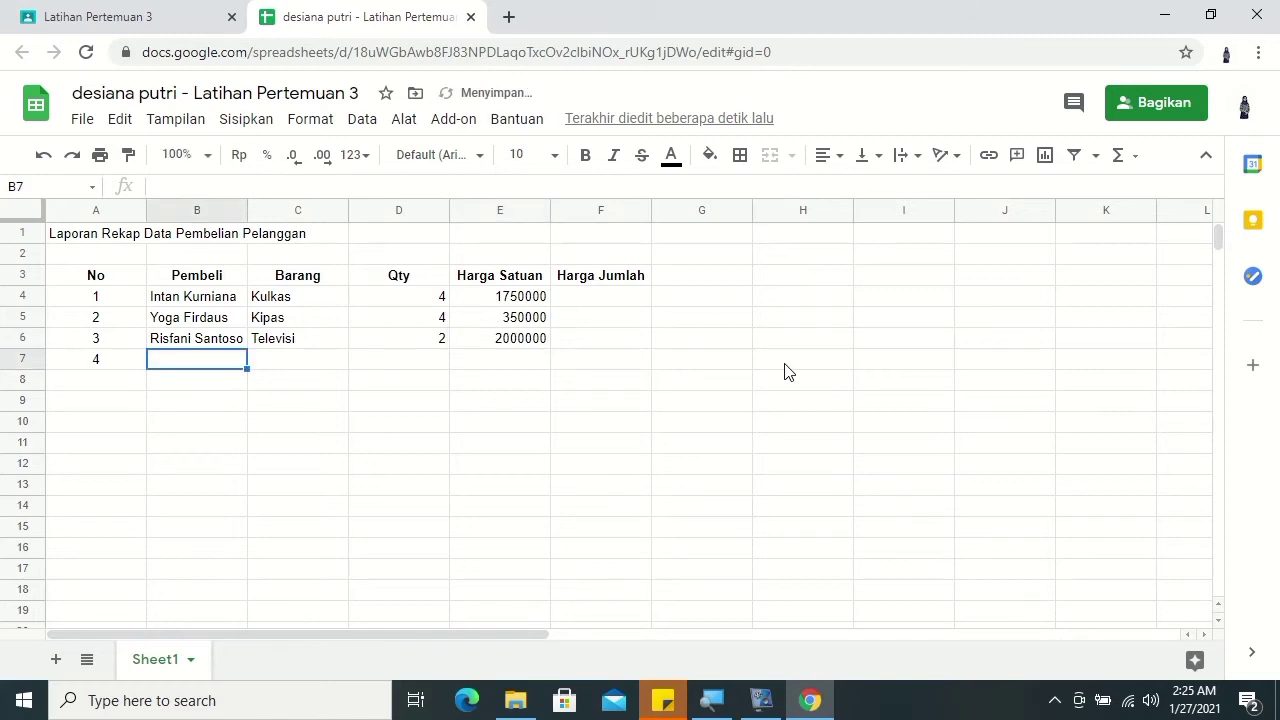
Step: Fill row 7 with the fourth buyer's name, AC, quantity 2 and unit price 3000000
{"action": "type", "text": "Tuan Ledrik"}
{"action": "key", "text": "Tab"}
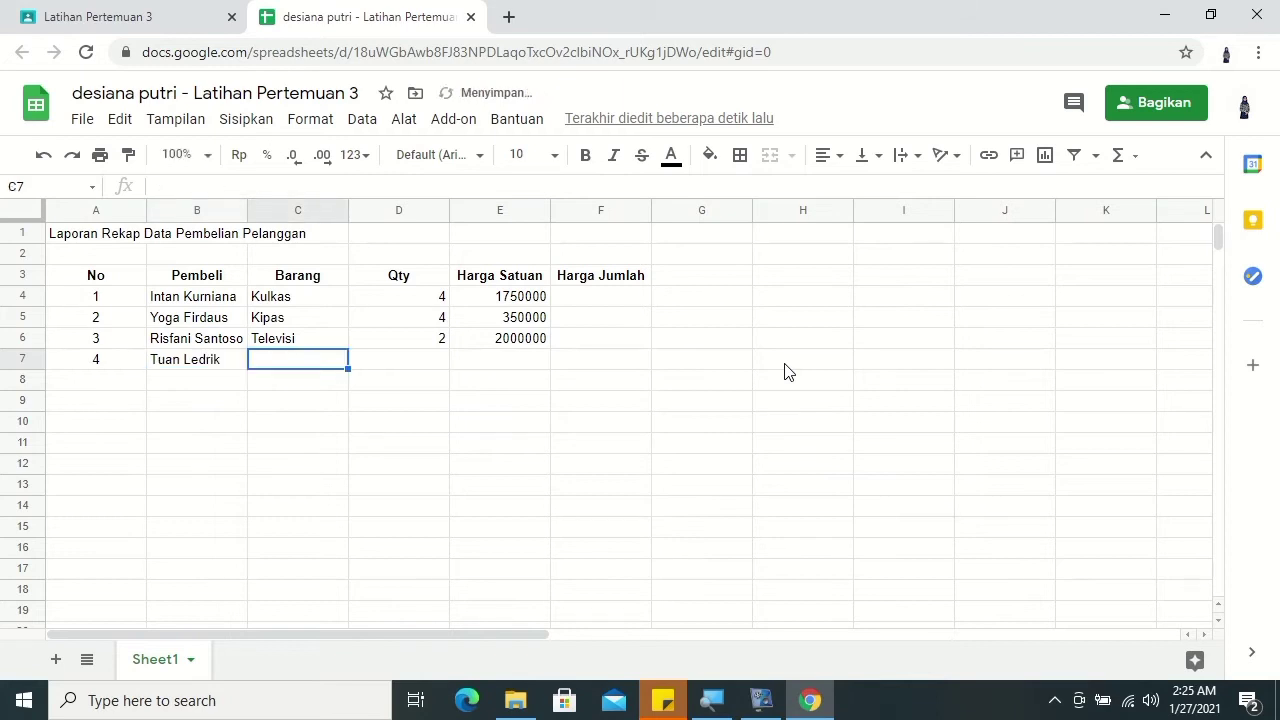
{"action": "type", "text": "AC"}
{"action": "key", "text": "Tab"}
{"action": "type", "text": "2"}
{"action": "key", "text": "Tab"}
{"action": "type", "text": "3000000"}
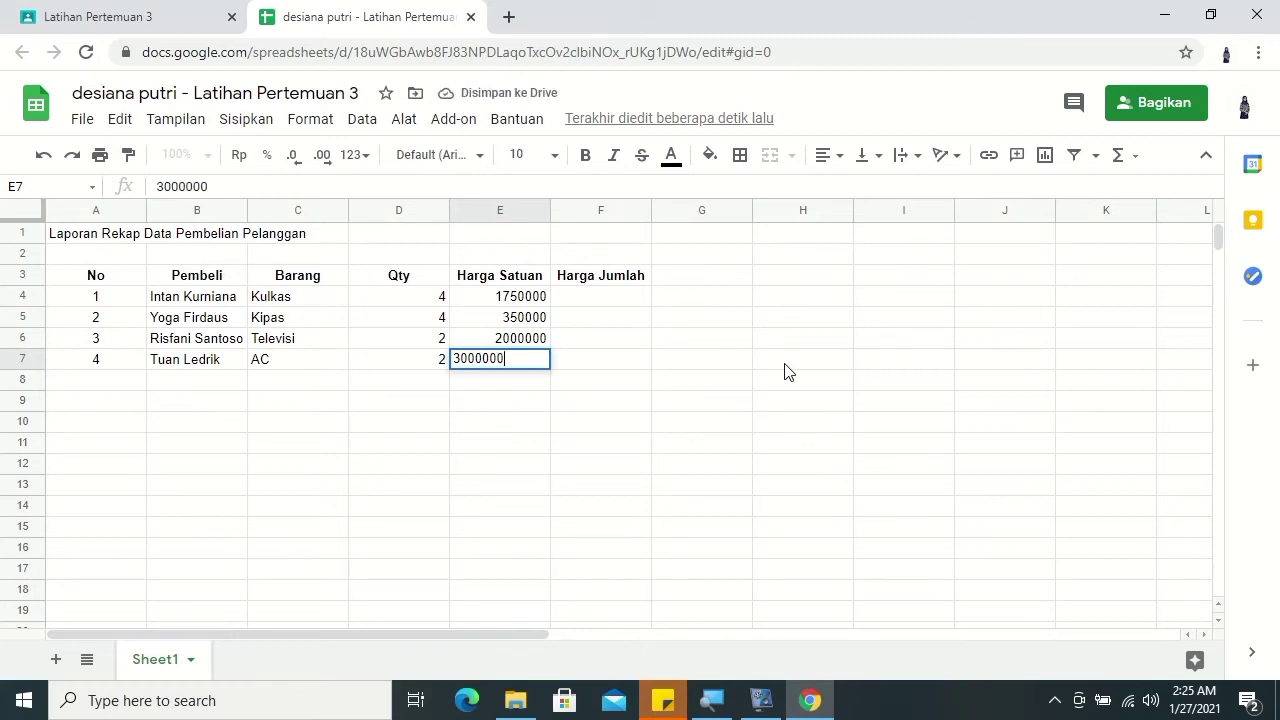
{"action": "key", "text": "Return"}
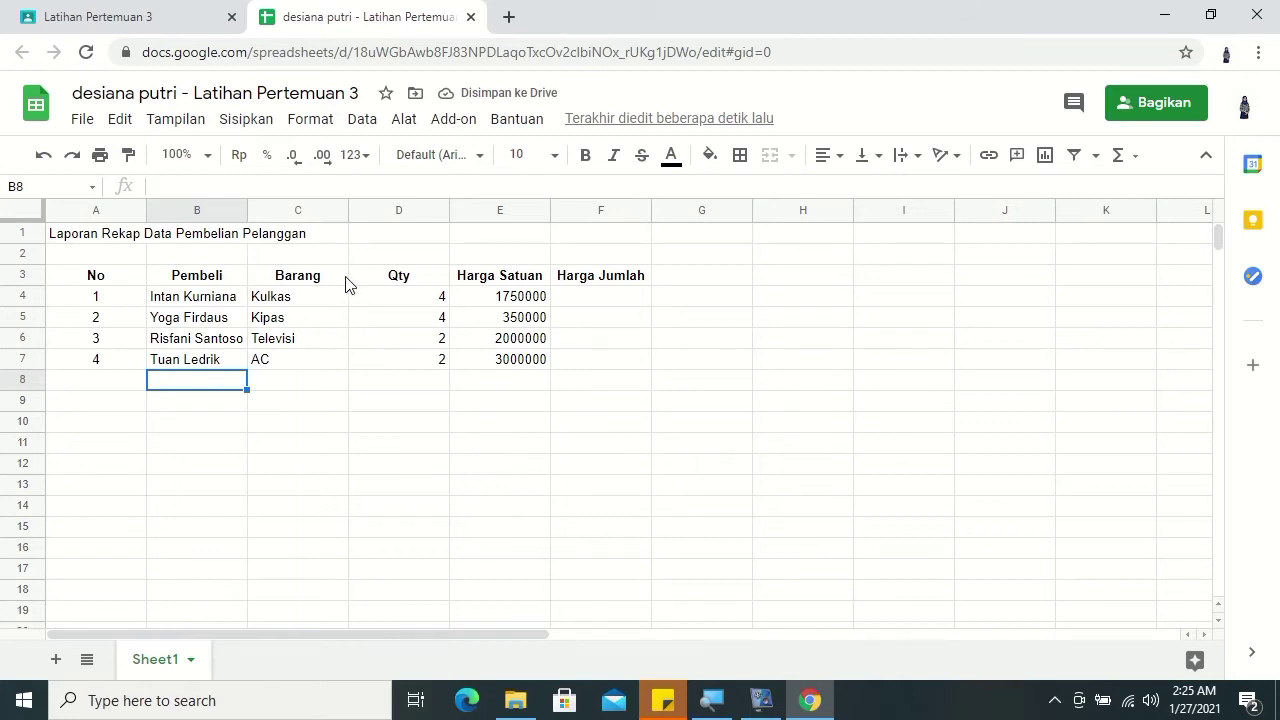
Step: Centre the Qty values in D4:D7
{"action": "left_click", "coordinate": [388, 298]}
{"action": "left_click_drag", "start_coordinate": [398, 297], "coordinate": [420, 362]}
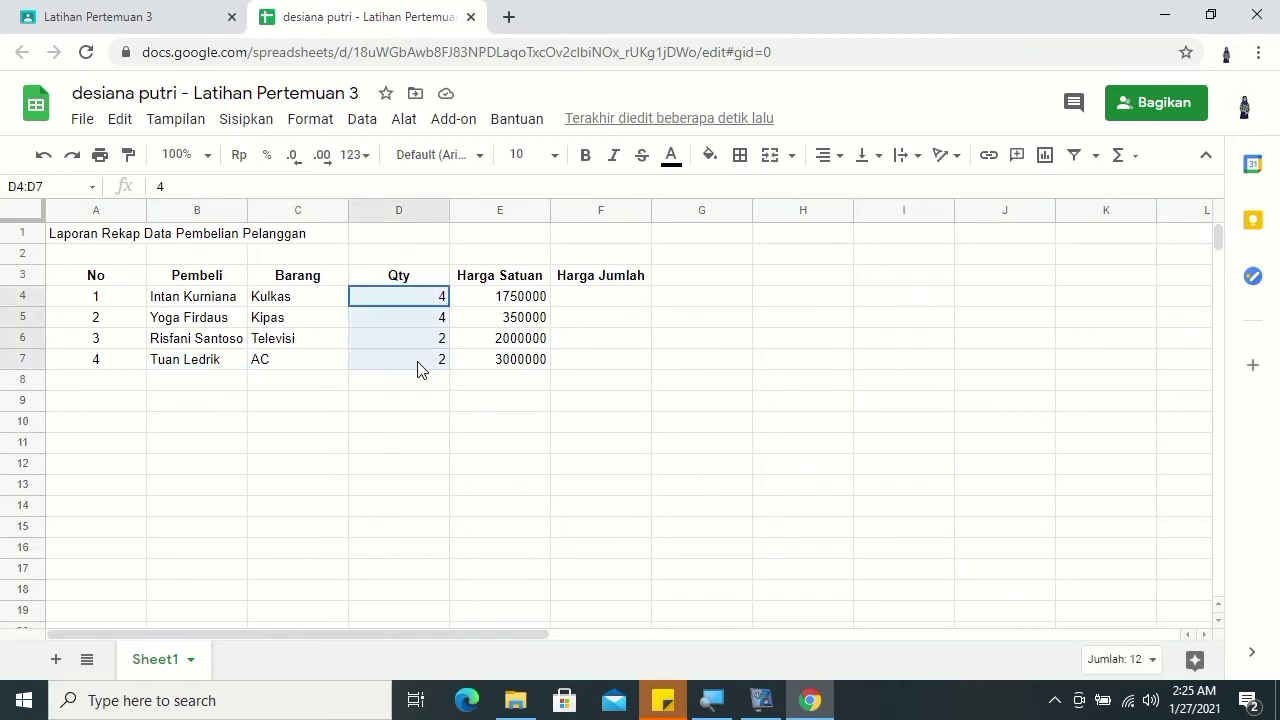
{"action": "left_click", "coordinate": [828, 157]}
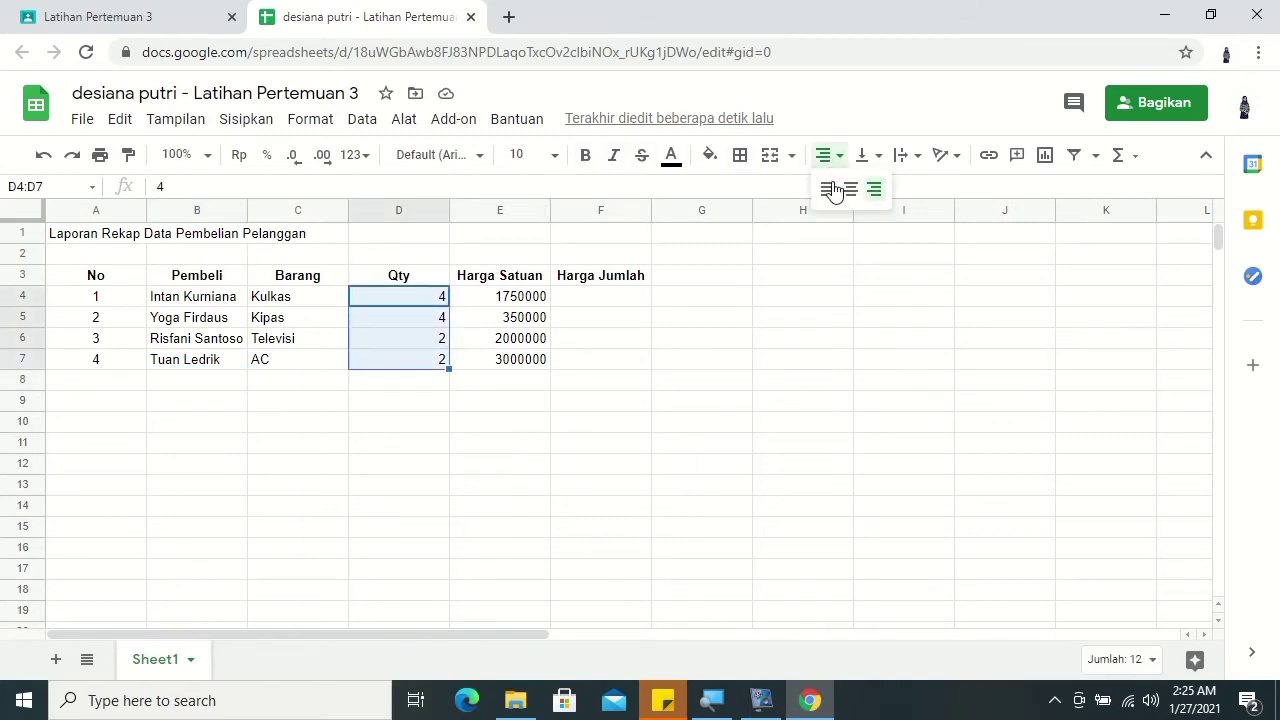
{"action": "left_click", "coordinate": [852, 190]}
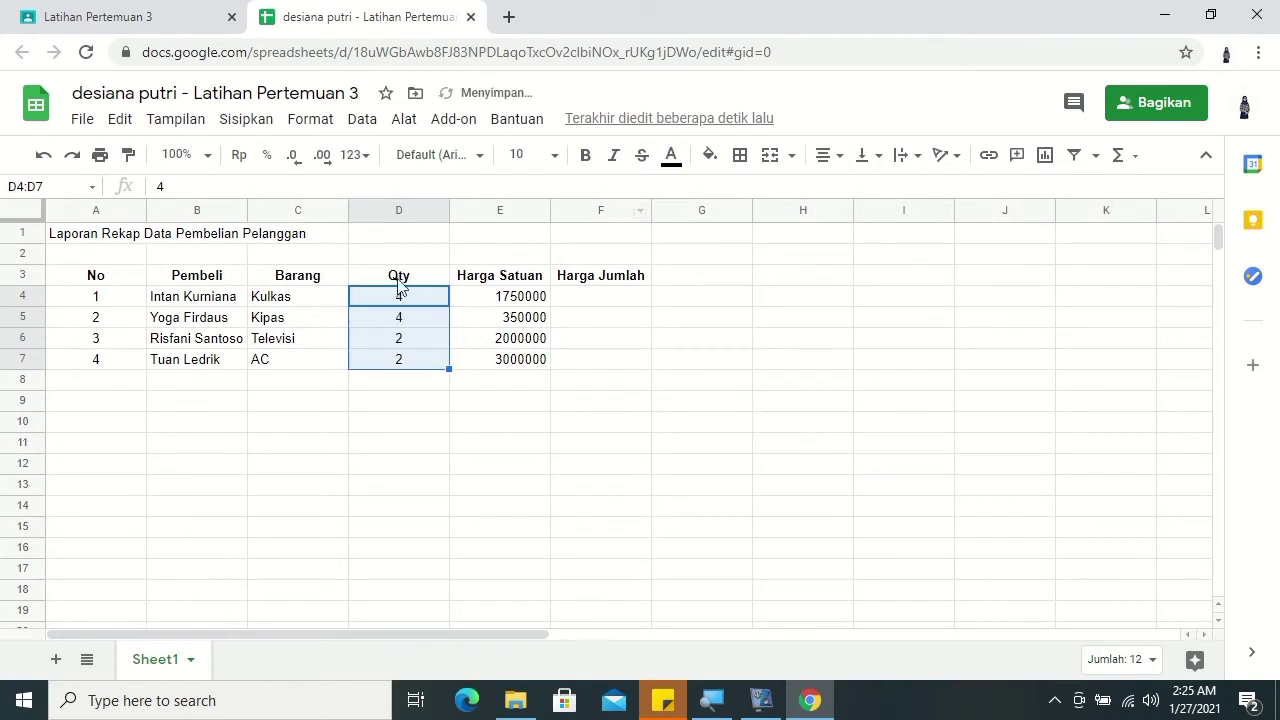
Step: Narrow column A to fit its numbers
{"action": "left_click", "coordinate": [96, 278]}
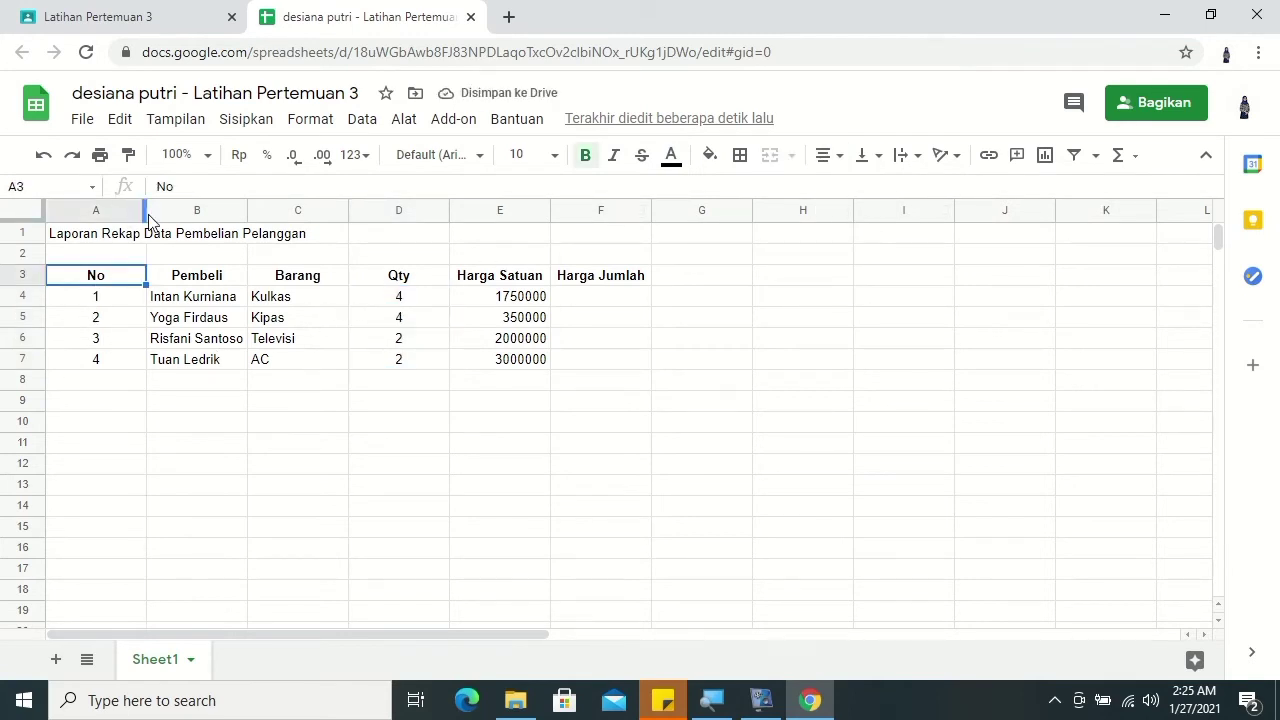
{"action": "mouse_move", "coordinate": [143, 208]}
{"action": "left_mouse_down"}
{"action": "mouse_move", "coordinate": [104, 192]}
{"action": "mouse_move", "coordinate": [97, 205]}
{"action": "left_mouse_up"}
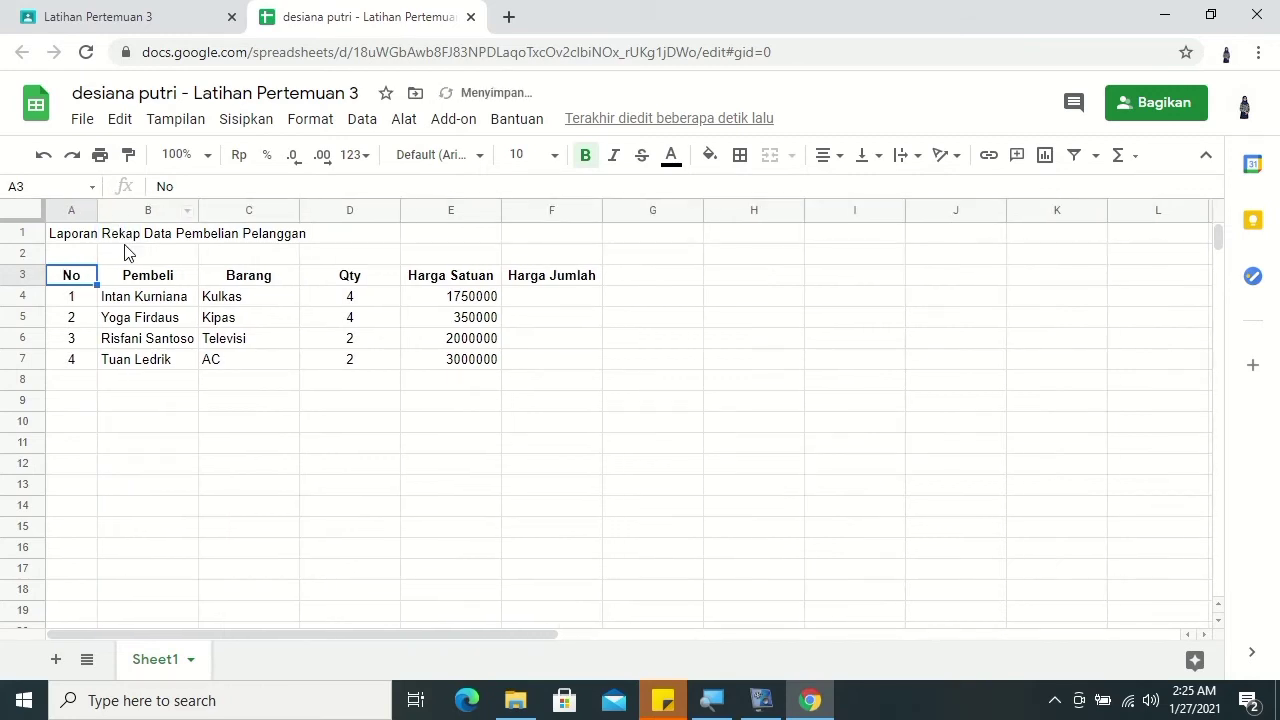
{"action": "mouse_move", "coordinate": [76, 238]}
{"action": "left_mouse_down"}
{"action": "mouse_move", "coordinate": [471, 253]}
{"action": "mouse_move", "coordinate": [557, 240]}
{"action": "left_mouse_up"}
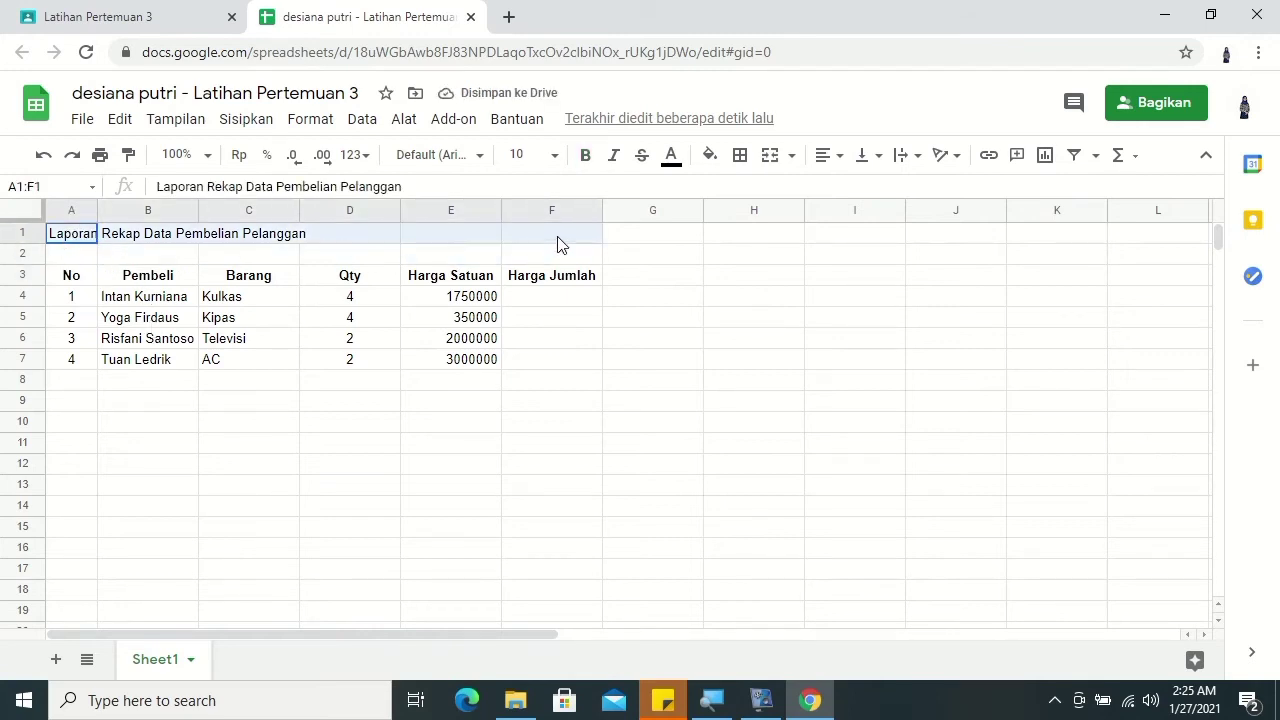
Step: Merge A1:F1 with Gabungkan semua, then centre and bold the title
{"action": "left_click", "coordinate": [793, 157]}
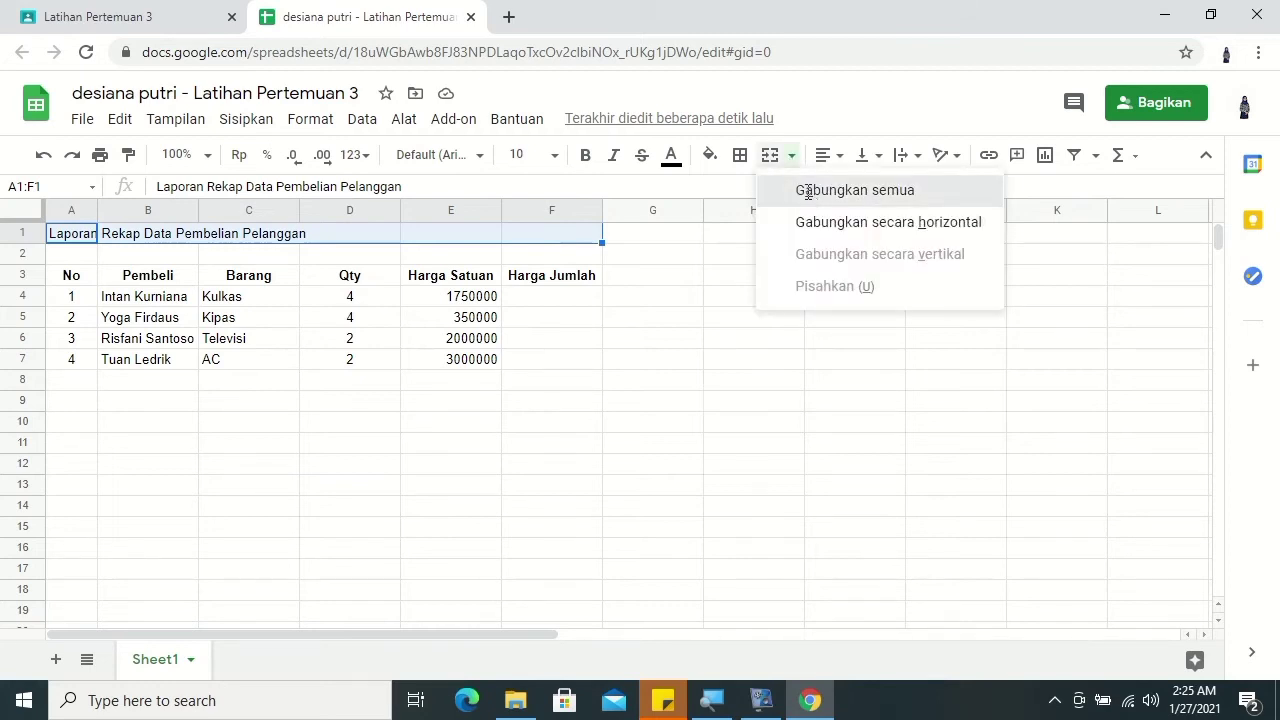
{"action": "left_click", "coordinate": [808, 191]}
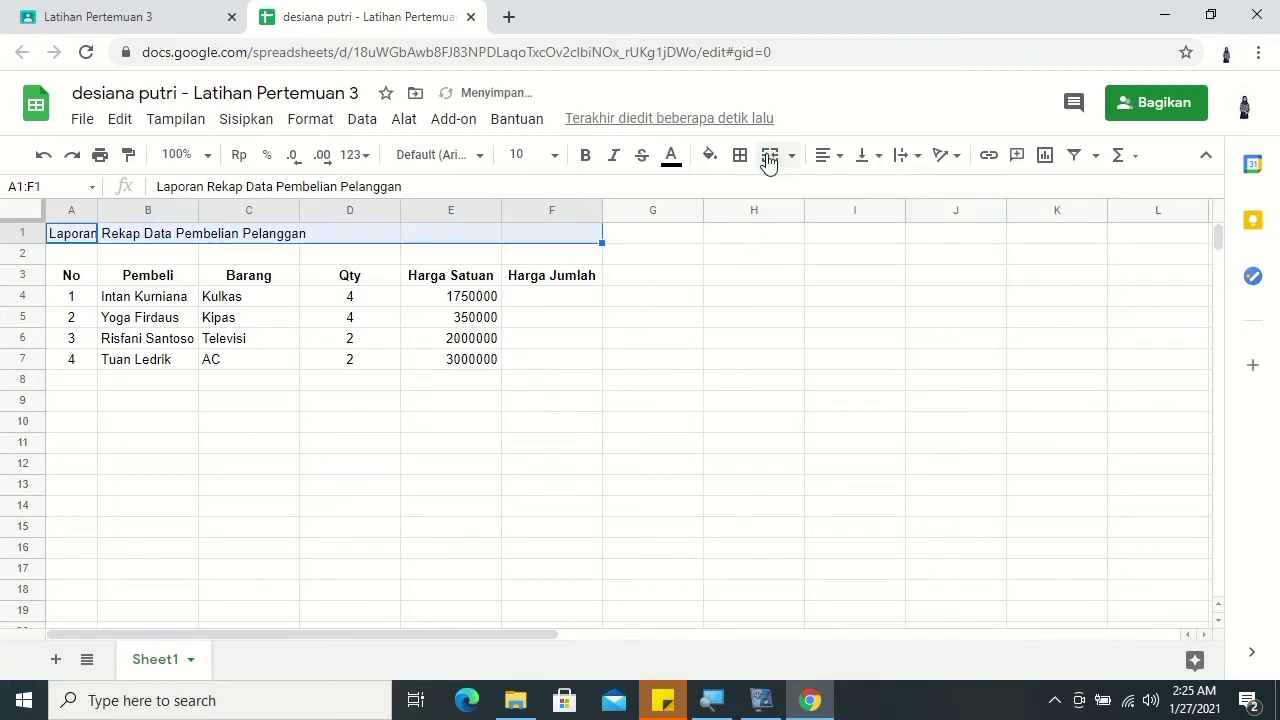
{"action": "left_click", "coordinate": [787, 163]}
{"action": "left_click", "coordinate": [770, 160]}
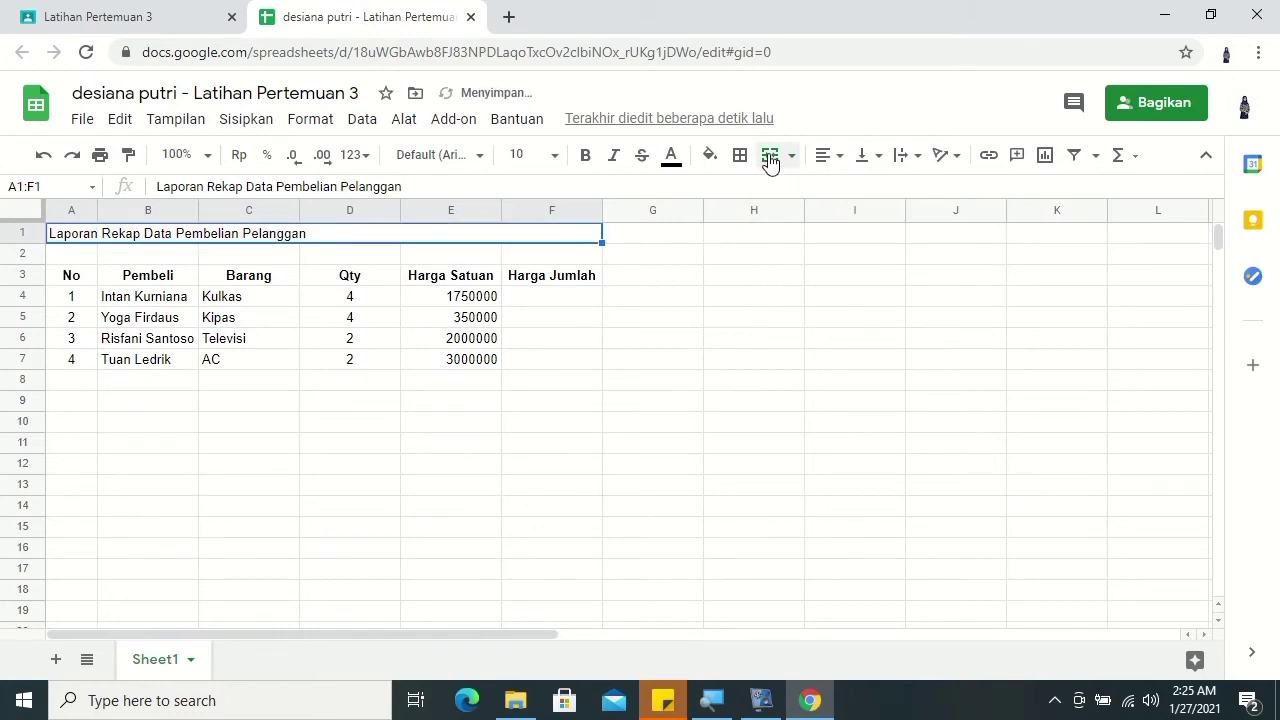
{"action": "left_click", "coordinate": [824, 157]}
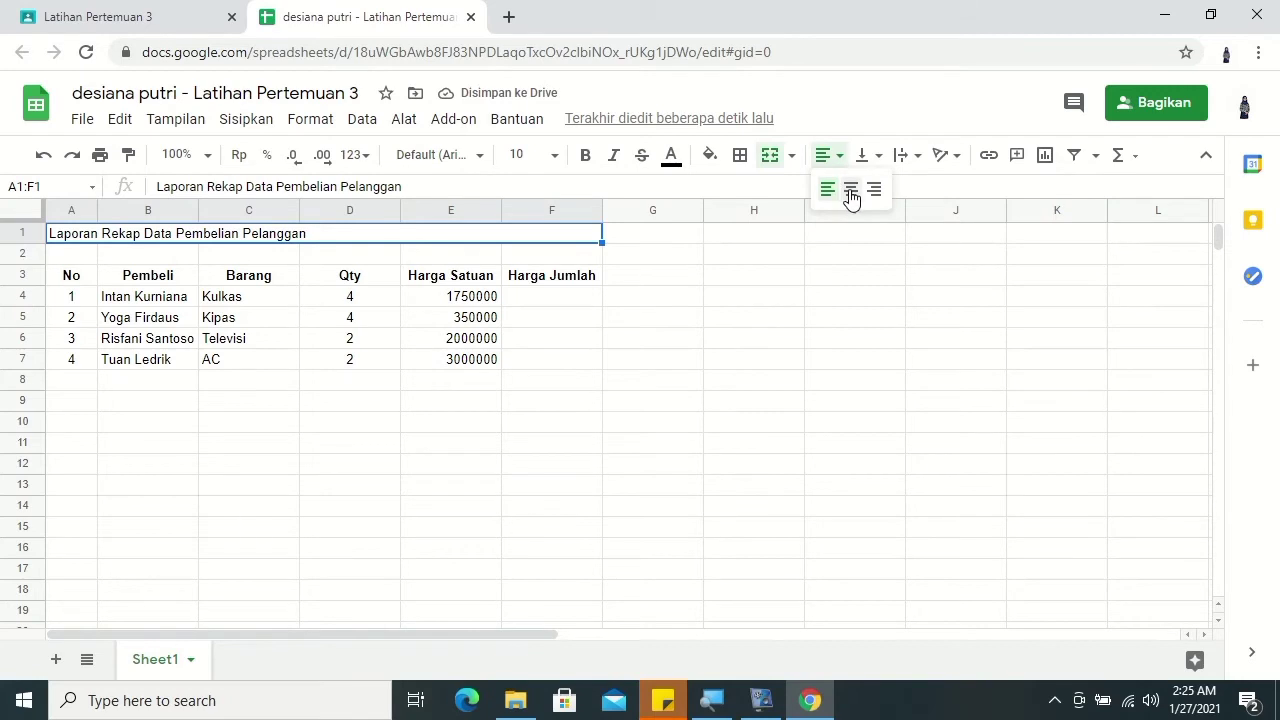
{"action": "left_click", "coordinate": [851, 189]}
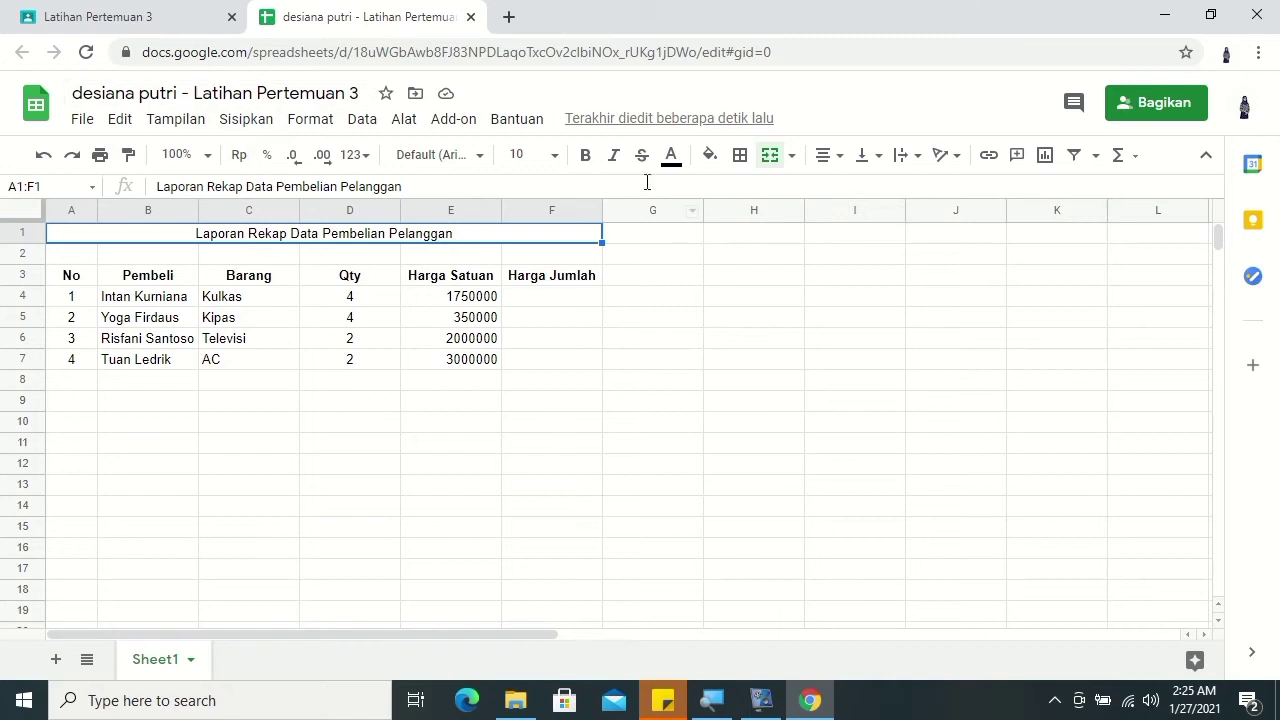
{"action": "left_click", "coordinate": [586, 157]}
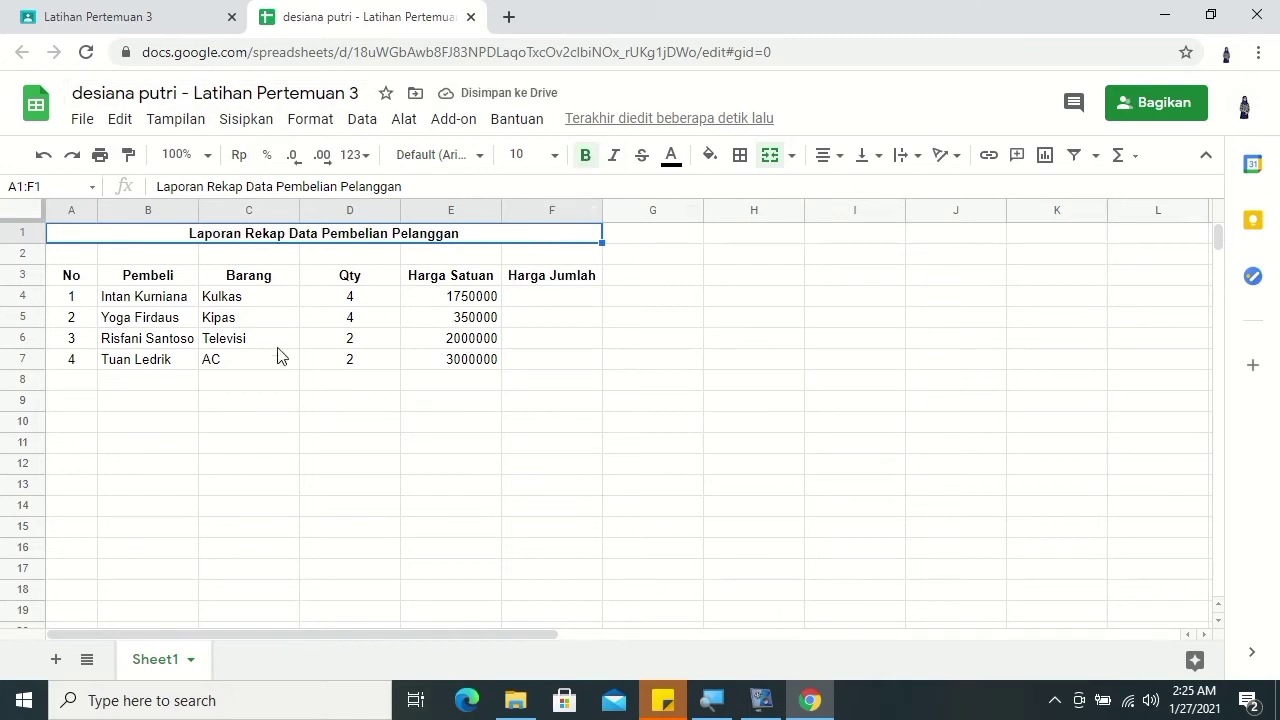
{"action": "left_click", "coordinate": [142, 386]}
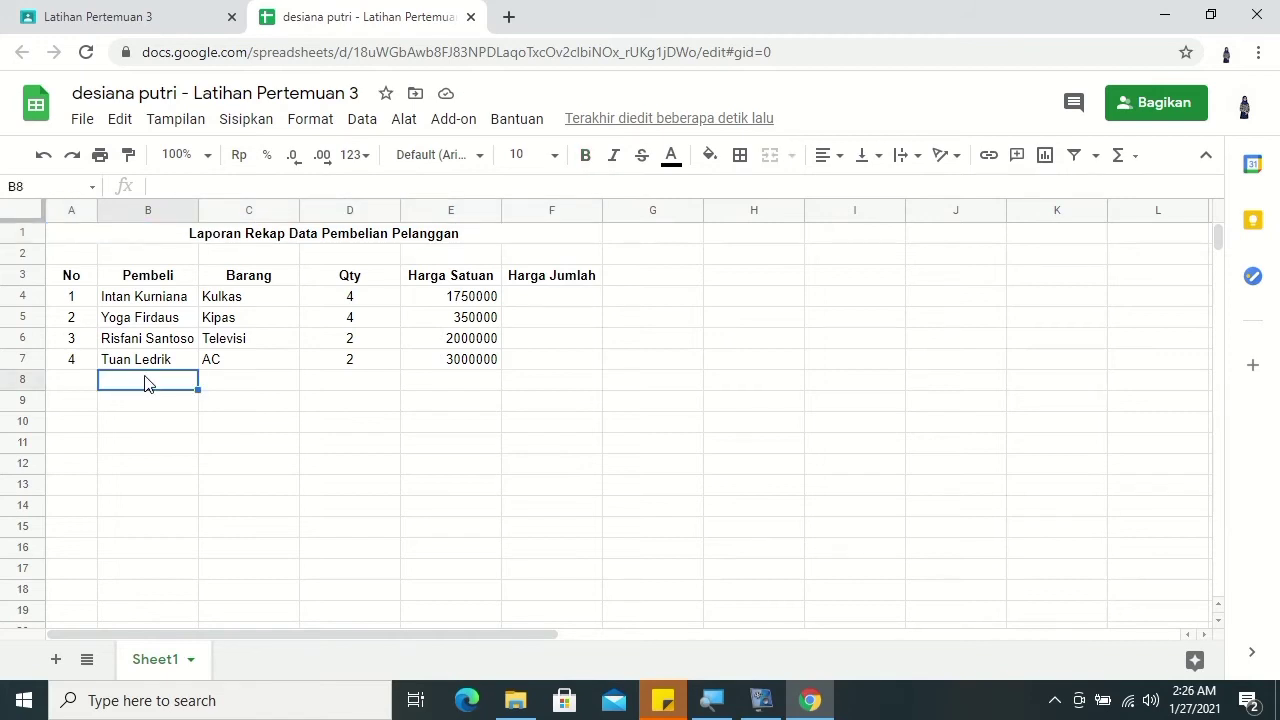
Step: Enter the label 'Jumlah Barang Keseluruhan' in B8
{"action": "type", "text": "Jumlah"}
{"action": "type", "text": " Barang KE"}
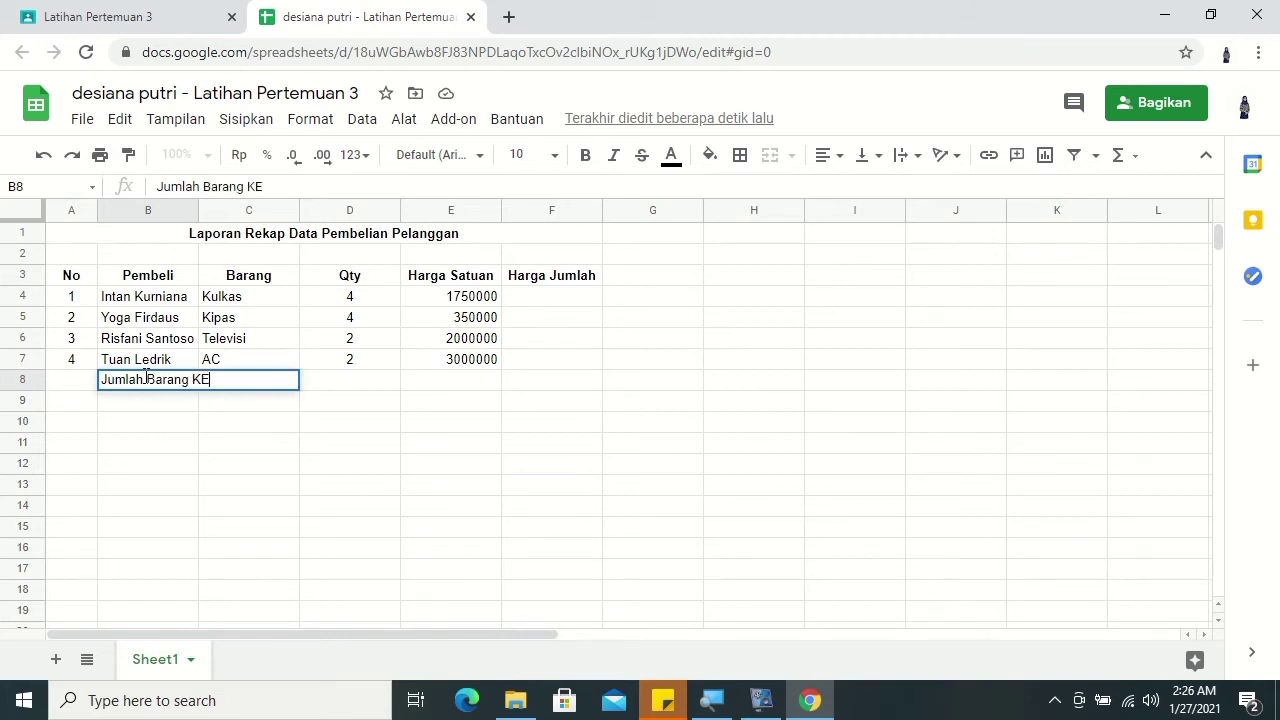
{"action": "key", "text": "BackSpace"}
{"action": "key", "text": "BackSpace"}
{"action": "type", "text": "e"}
{"action": "type", "text": "lu"}
{"action": "type", "text": "rua"}
{"action": "type", "text": "h"}
{"action": "key", "text": "Return"}
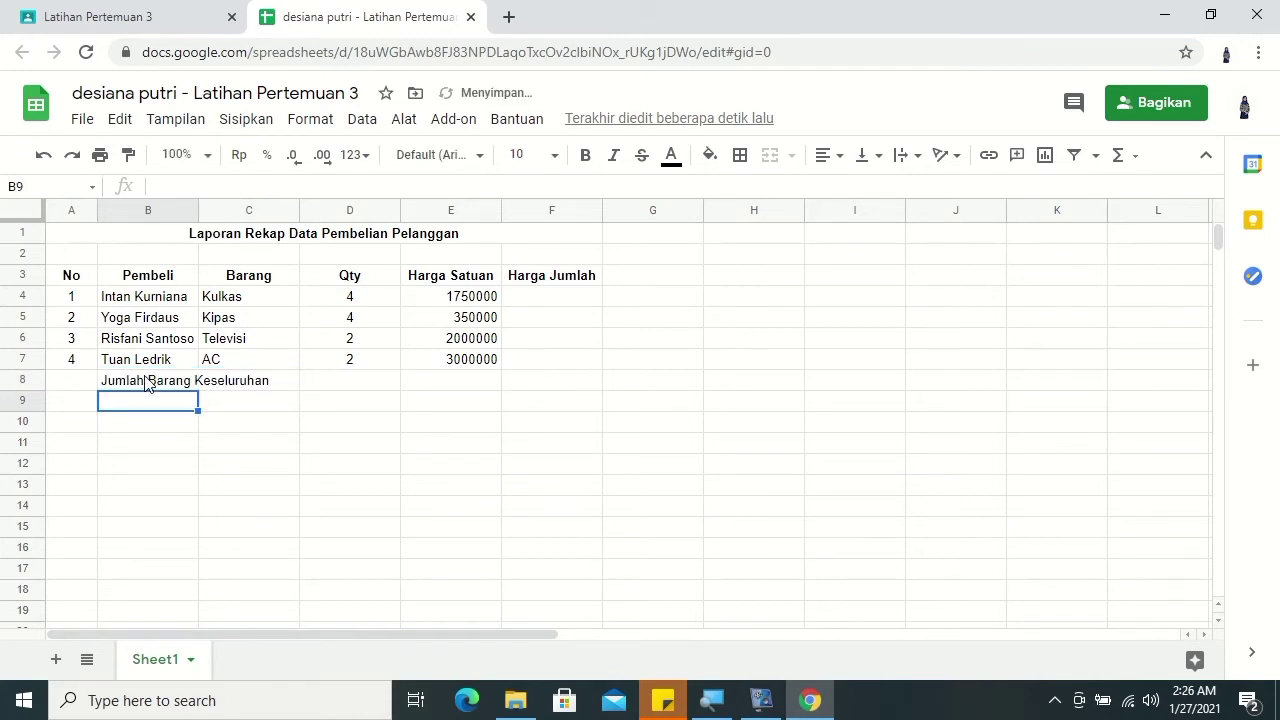
Step: Merge B8:C8 and make the label bold and centred
{"action": "left_click", "coordinate": [147, 385]}
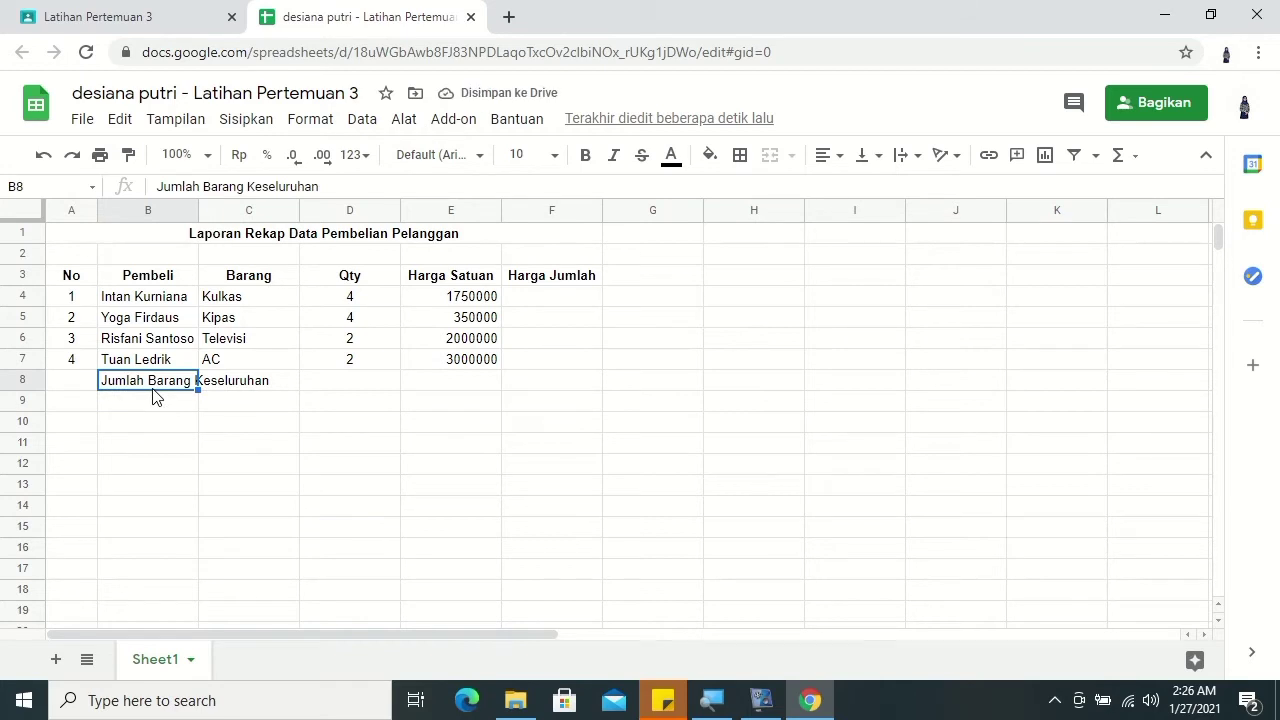
{"action": "left_click_drag", "start_coordinate": [147, 390], "coordinate": [285, 386]}
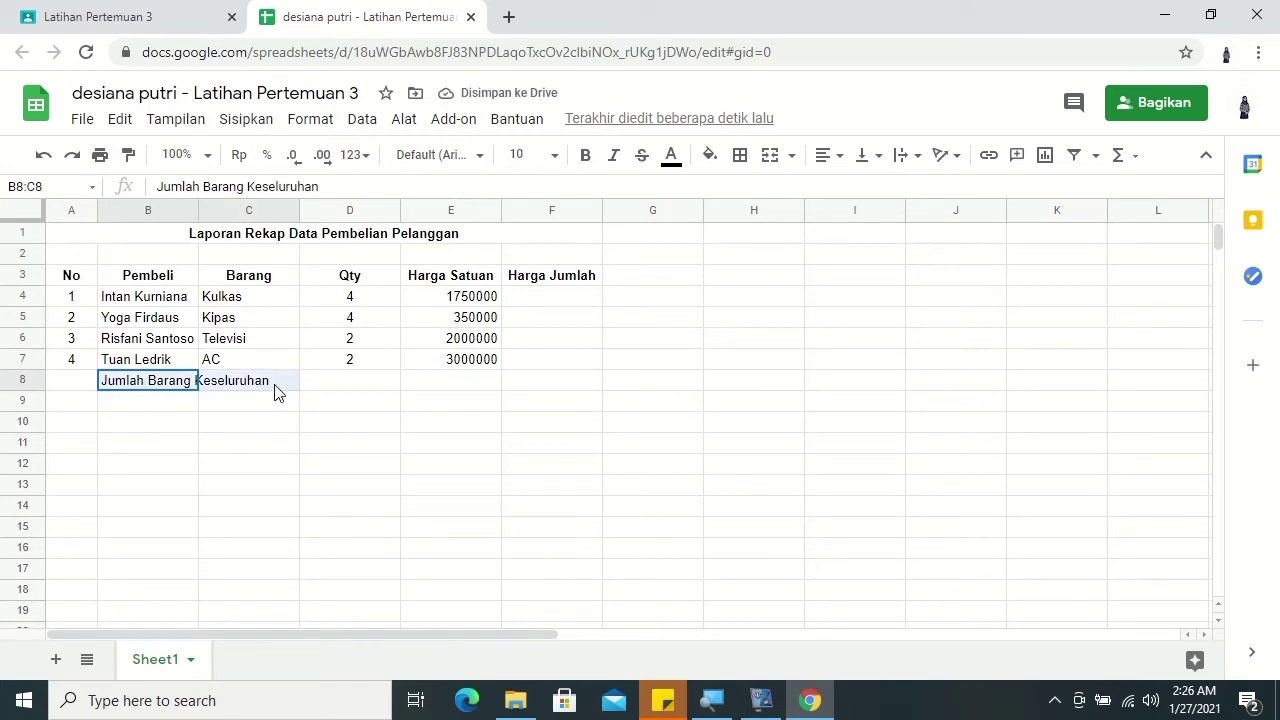
{"action": "left_click", "coordinate": [772, 157]}
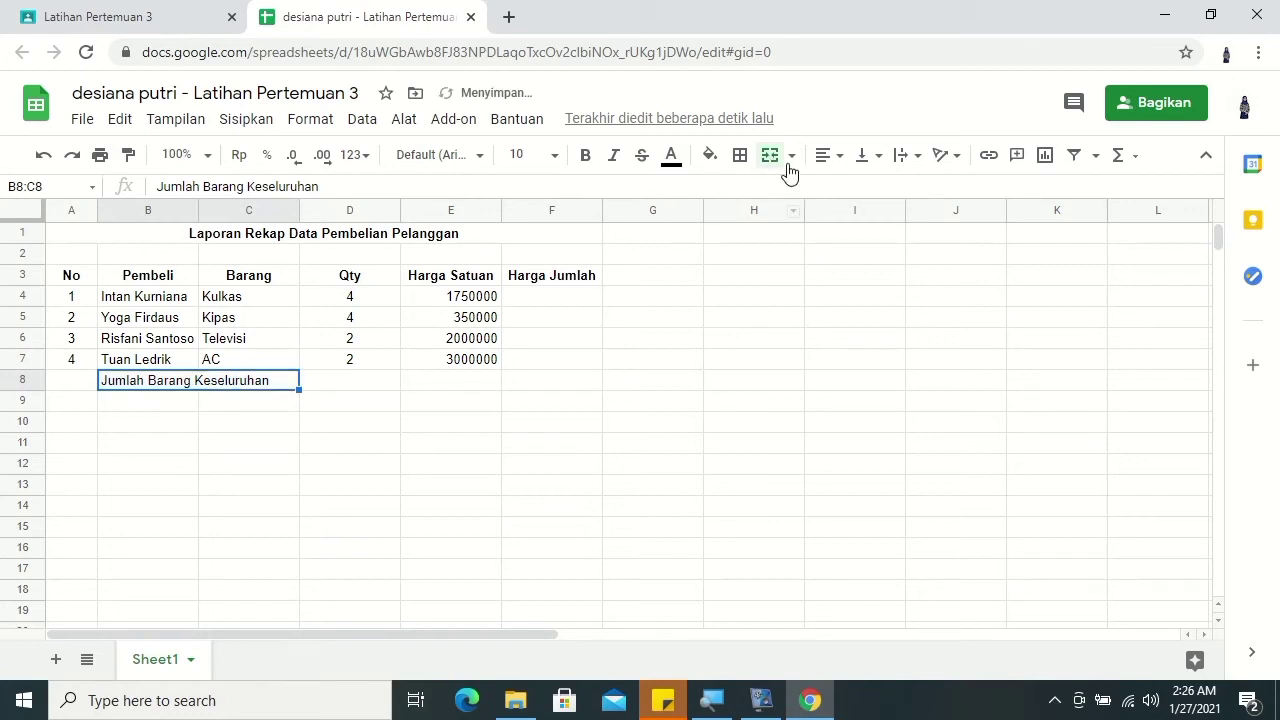
{"action": "left_click", "coordinate": [586, 158]}
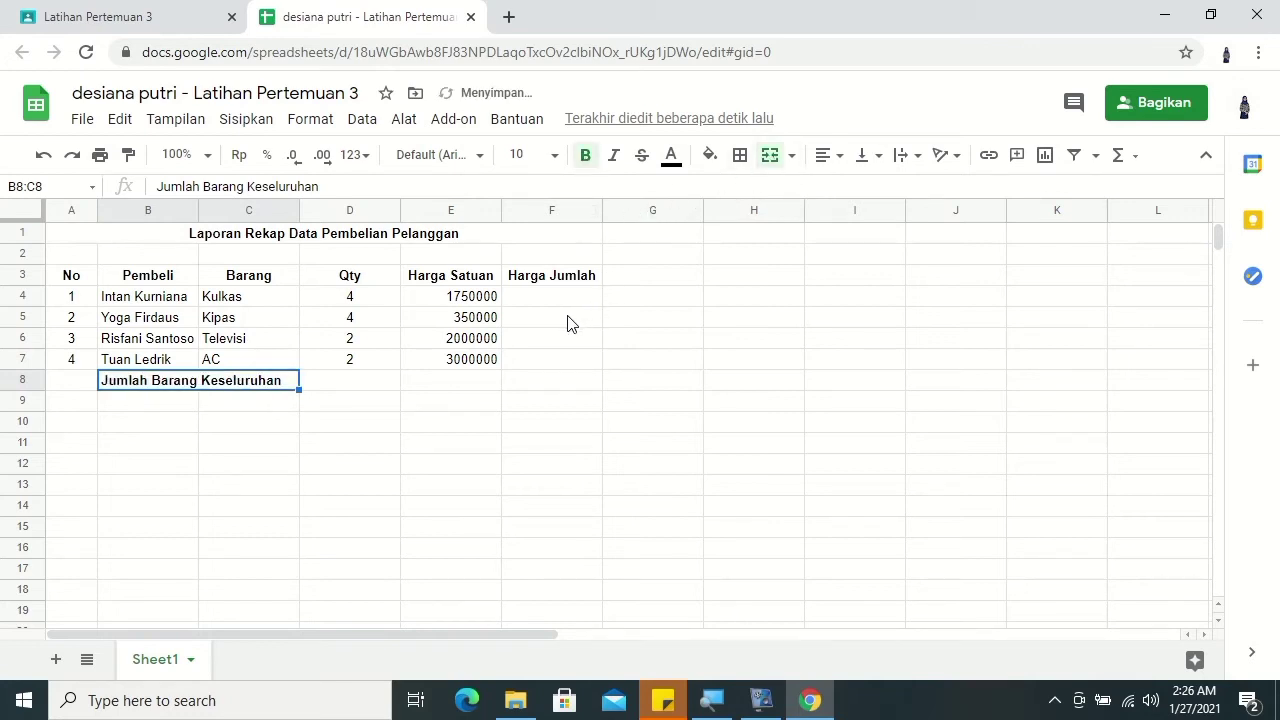
{"action": "left_click", "coordinate": [826, 156]}
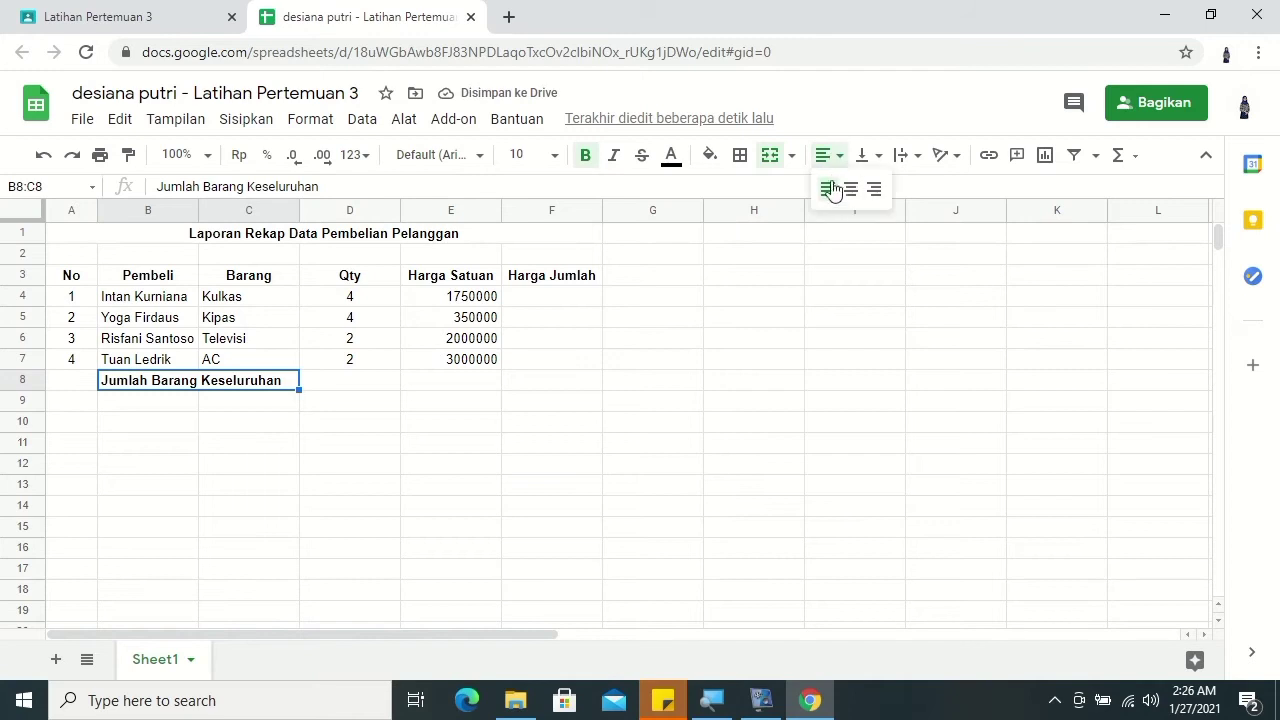
{"action": "left_click", "coordinate": [851, 190]}
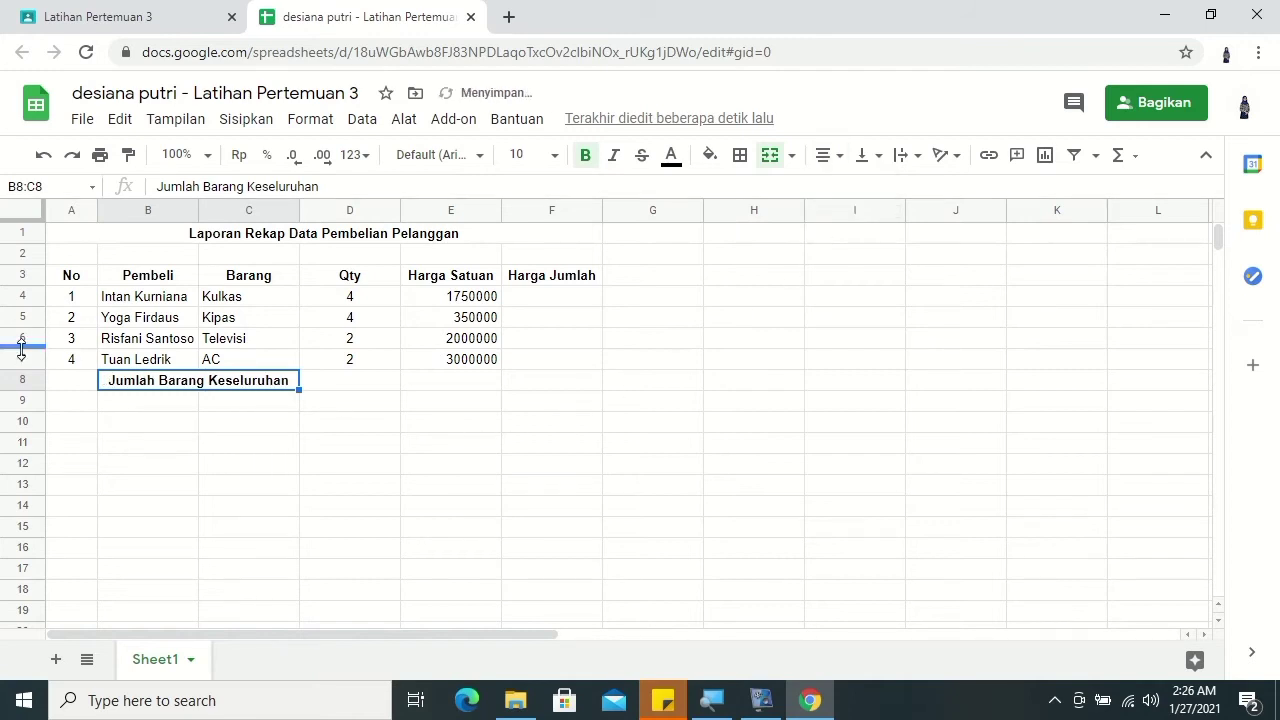
{"action": "left_click", "coordinate": [90, 279]}
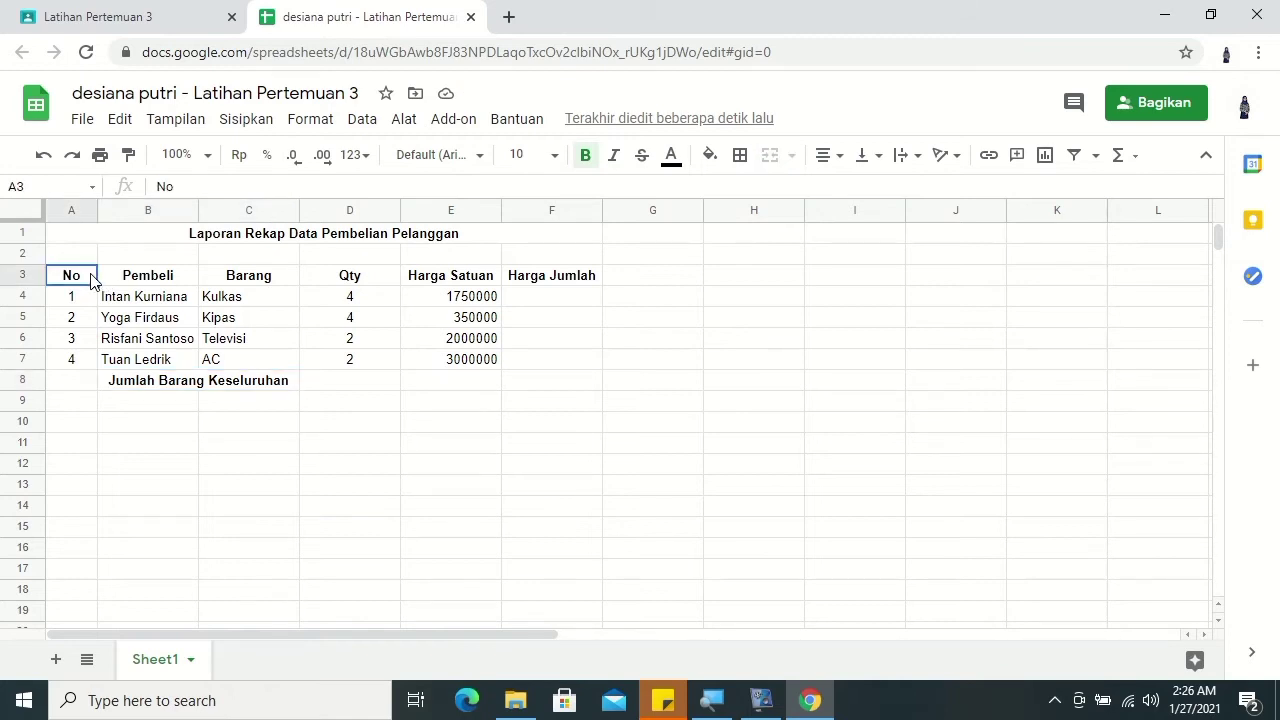
Step: Give A3:F8 a medium outer border with thin vertical and horizontal inner lines
{"action": "key", "text": "ctrl+a"}
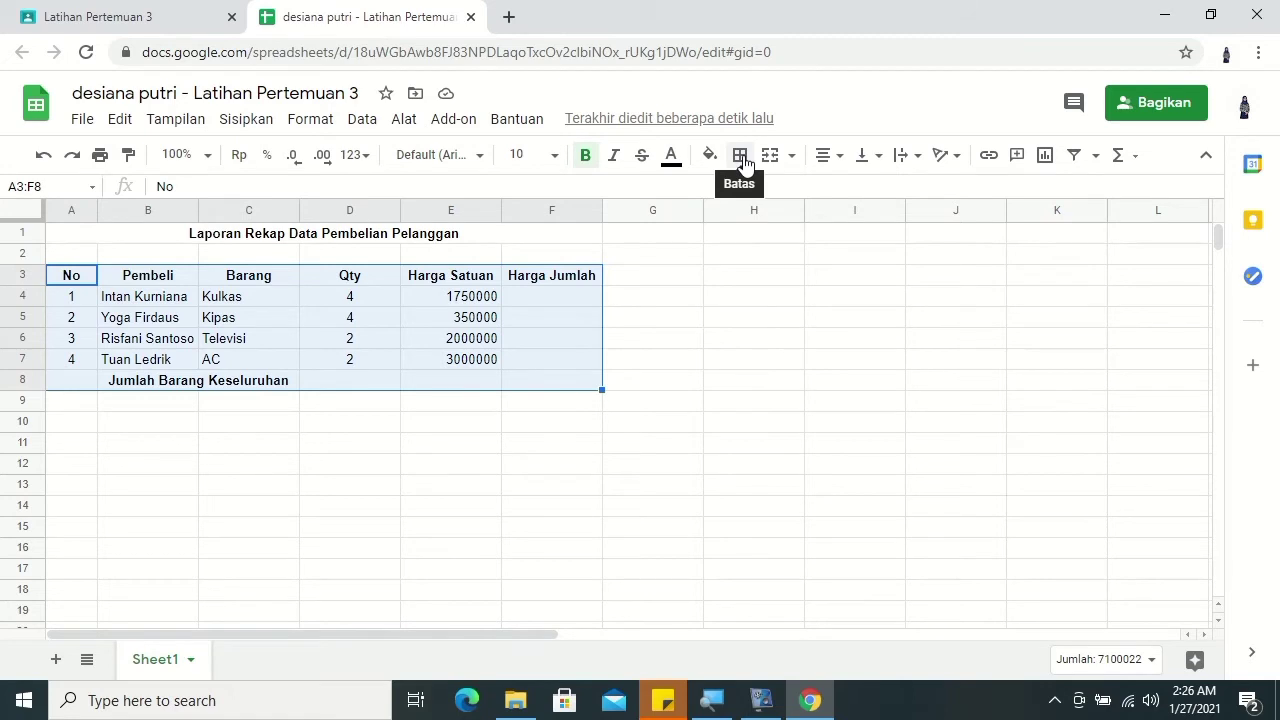
{"action": "left_click", "coordinate": [742, 158]}
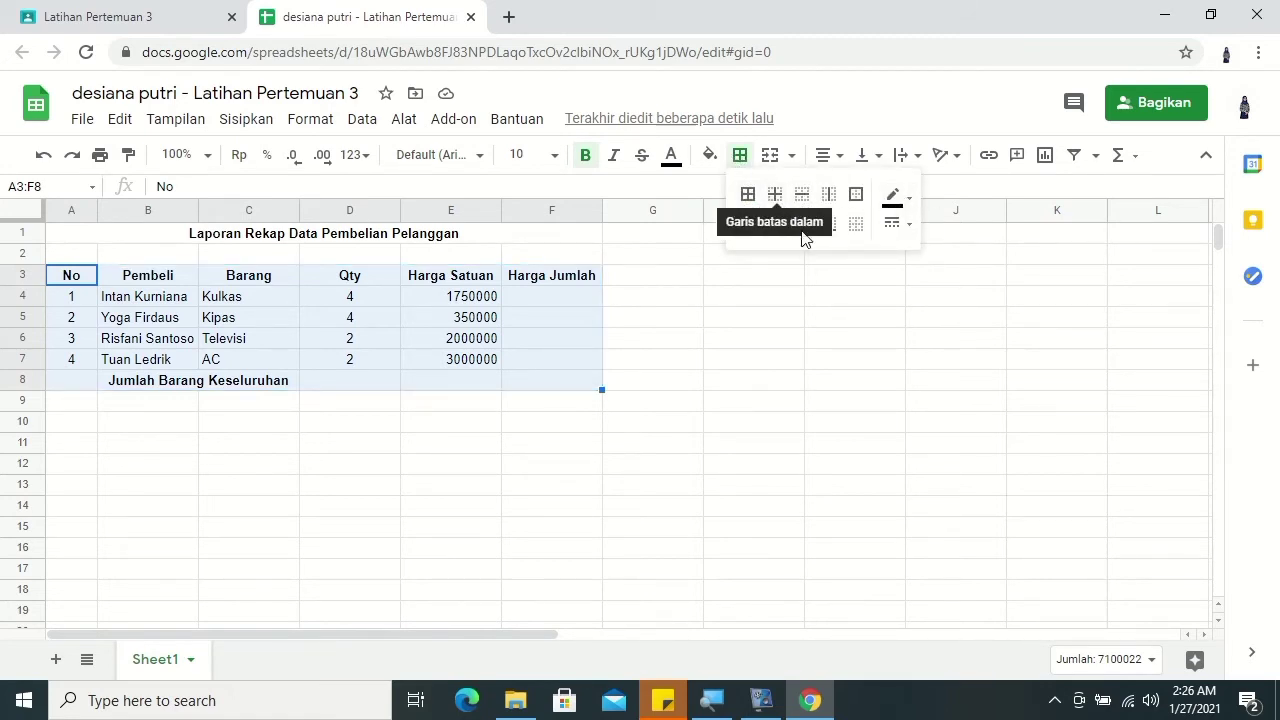
{"action": "left_click", "coordinate": [900, 200]}
{"action": "left_click", "coordinate": [900, 200]}
{"action": "left_click", "coordinate": [907, 226]}
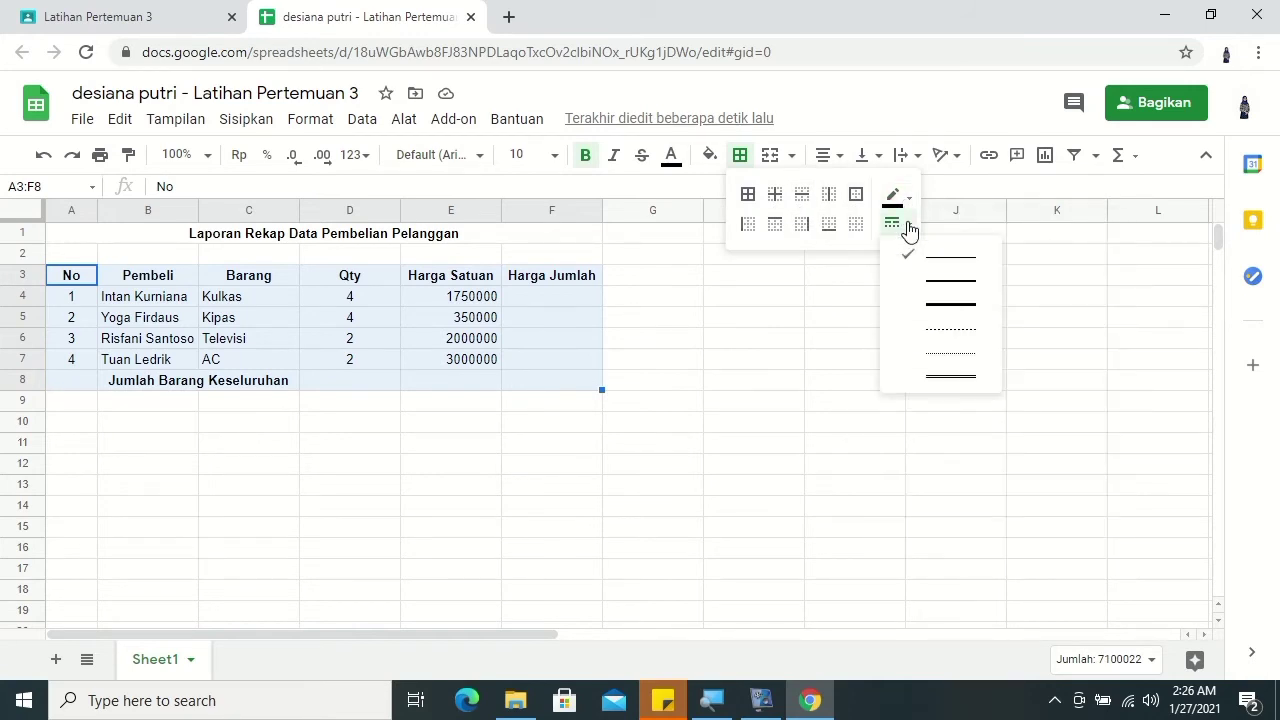
{"action": "left_click", "coordinate": [950, 289]}
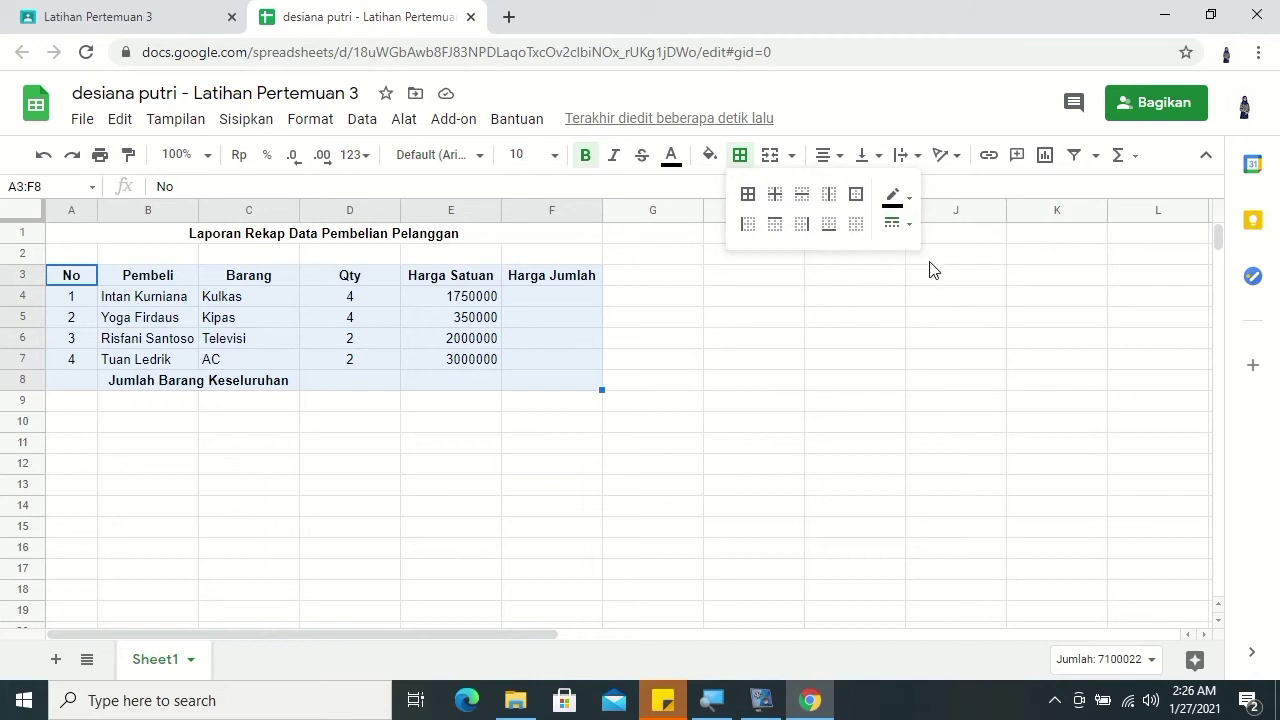
{"action": "left_click", "coordinate": [855, 200]}
{"action": "left_click", "coordinate": [829, 196]}
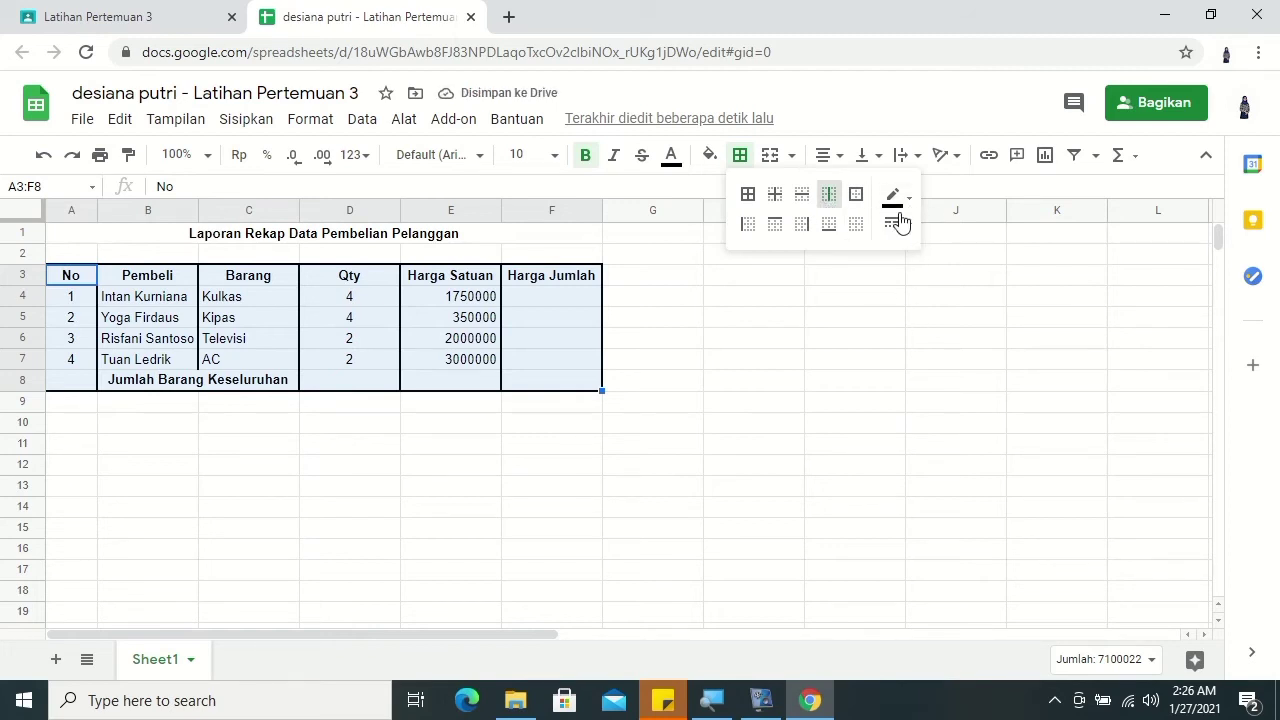
{"action": "left_click", "coordinate": [895, 224]}
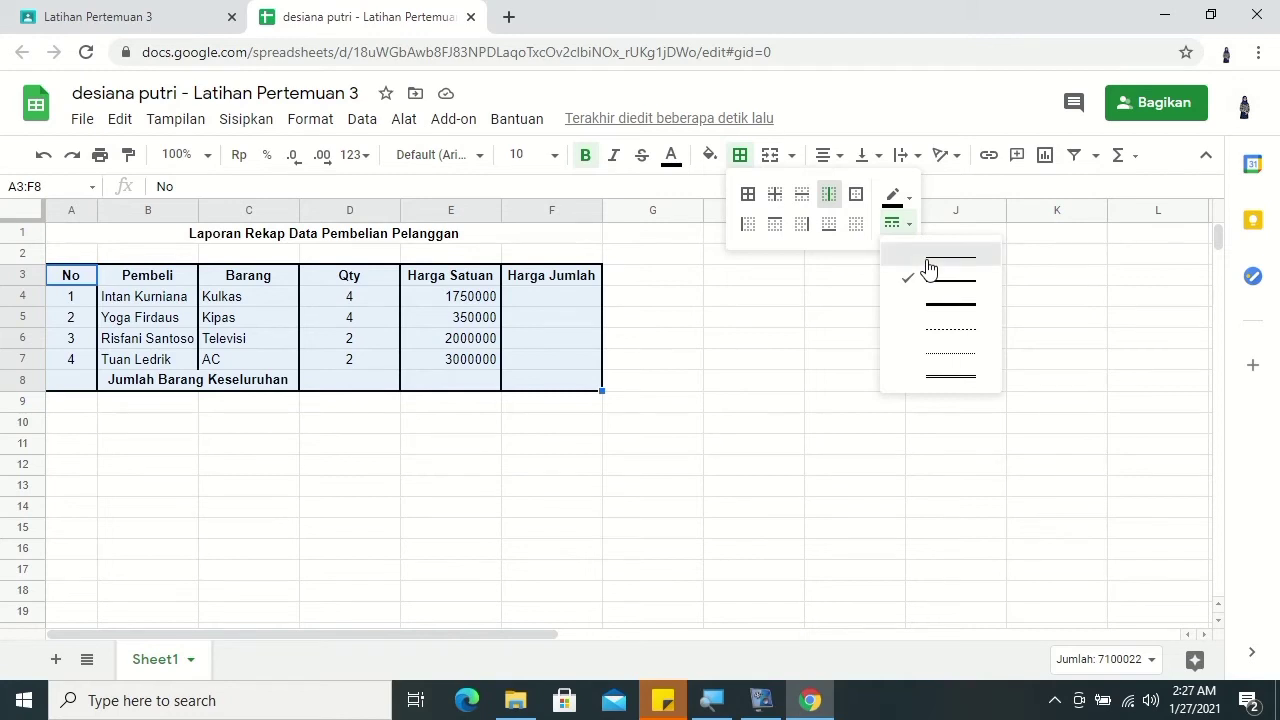
{"action": "left_click", "coordinate": [928, 262]}
{"action": "left_click", "coordinate": [800, 196]}
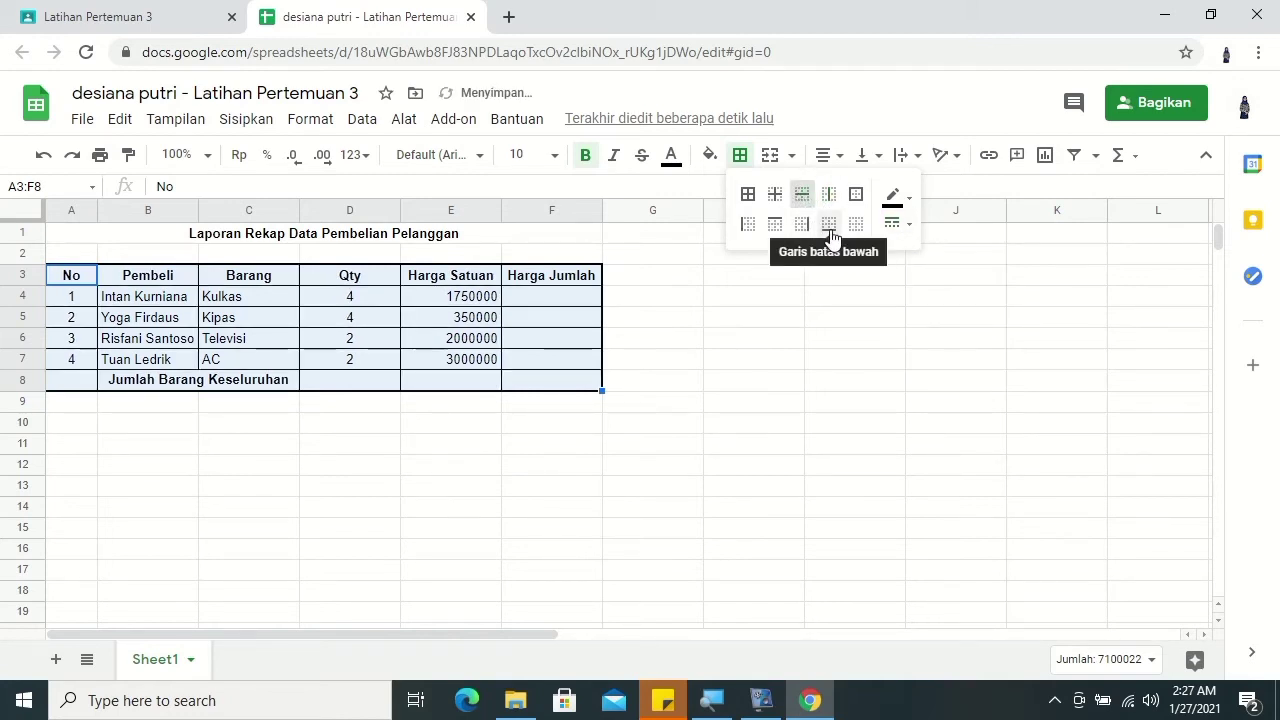
{"action": "left_click", "coordinate": [856, 302]}
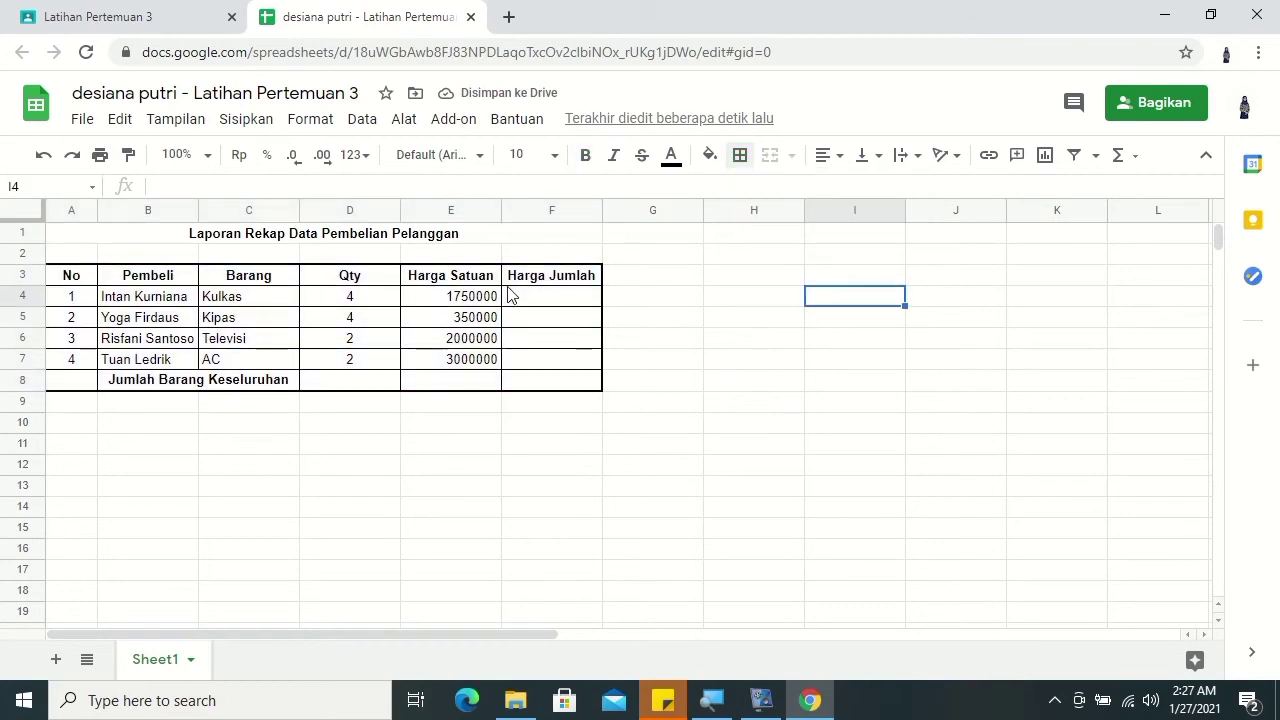
Step: Add a medium-weight bottom border under the header row
{"action": "mouse_move", "coordinate": [62, 275]}
{"action": "left_mouse_down"}
{"action": "mouse_move", "coordinate": [520, 289]}
{"action": "mouse_move", "coordinate": [598, 278]}
{"action": "left_mouse_up"}
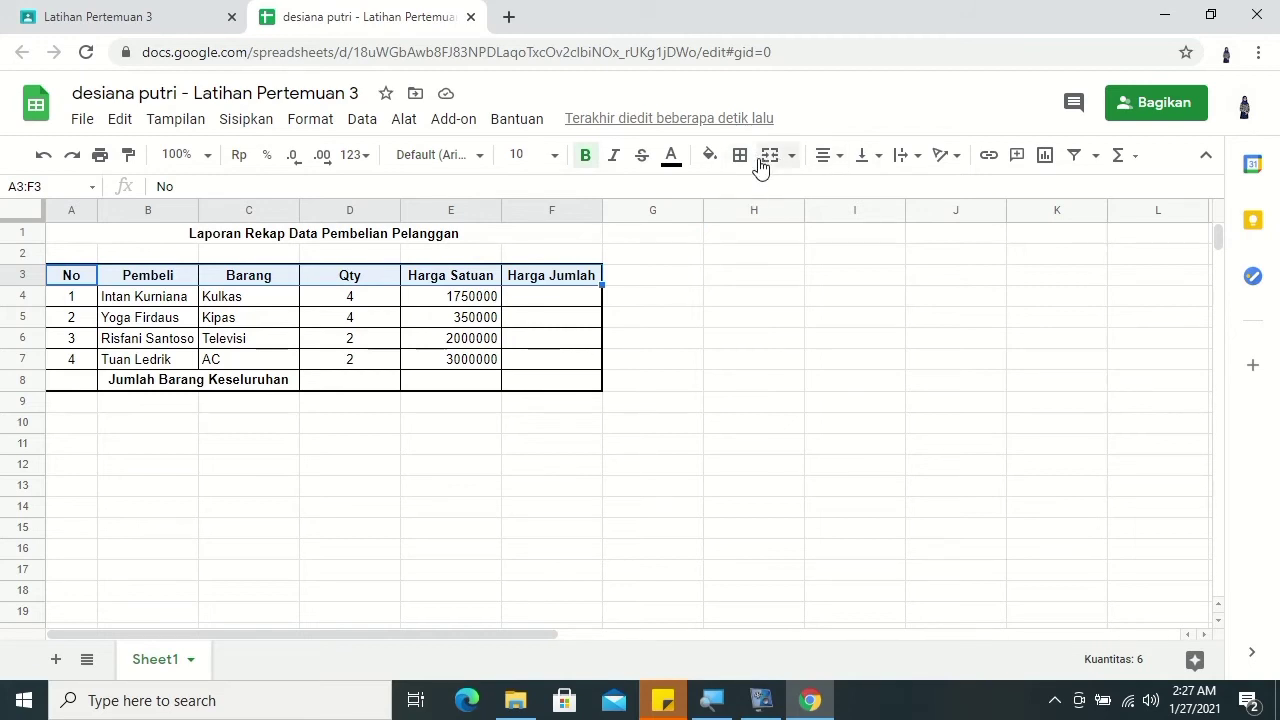
{"action": "left_click", "coordinate": [748, 160]}
{"action": "left_click", "coordinate": [907, 226]}
{"action": "left_click", "coordinate": [930, 279]}
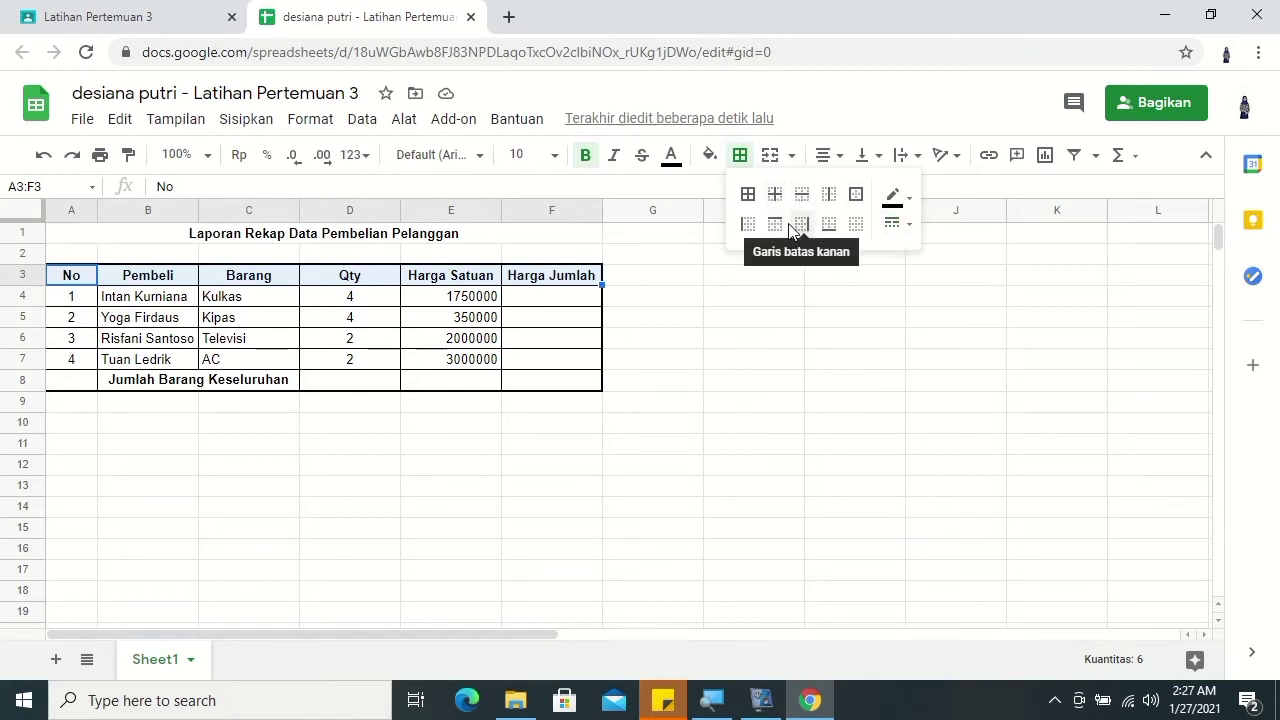
{"action": "left_click", "coordinate": [828, 235]}
{"action": "left_click_drag", "start_coordinate": [754, 318], "coordinate": [758, 340]}
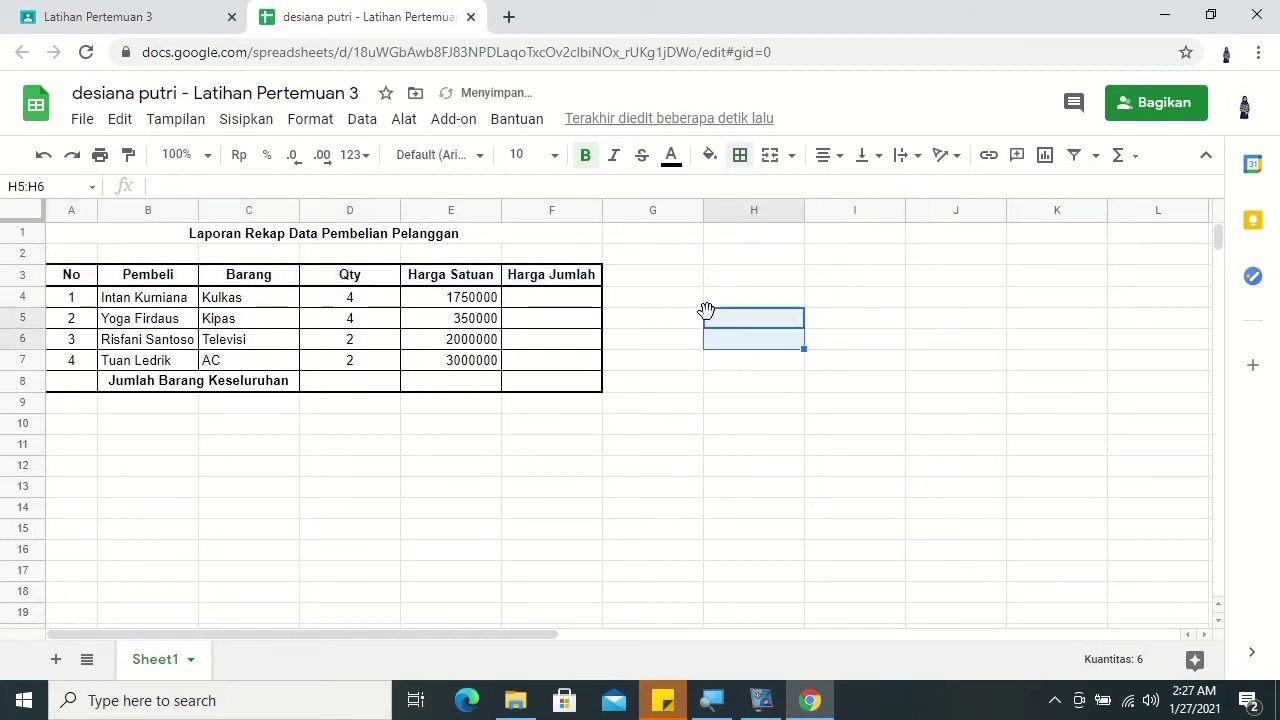
Step: Add a thicker top border above the row 8 totals row
{"action": "left_click_drag", "start_coordinate": [66, 384], "coordinate": [557, 385]}
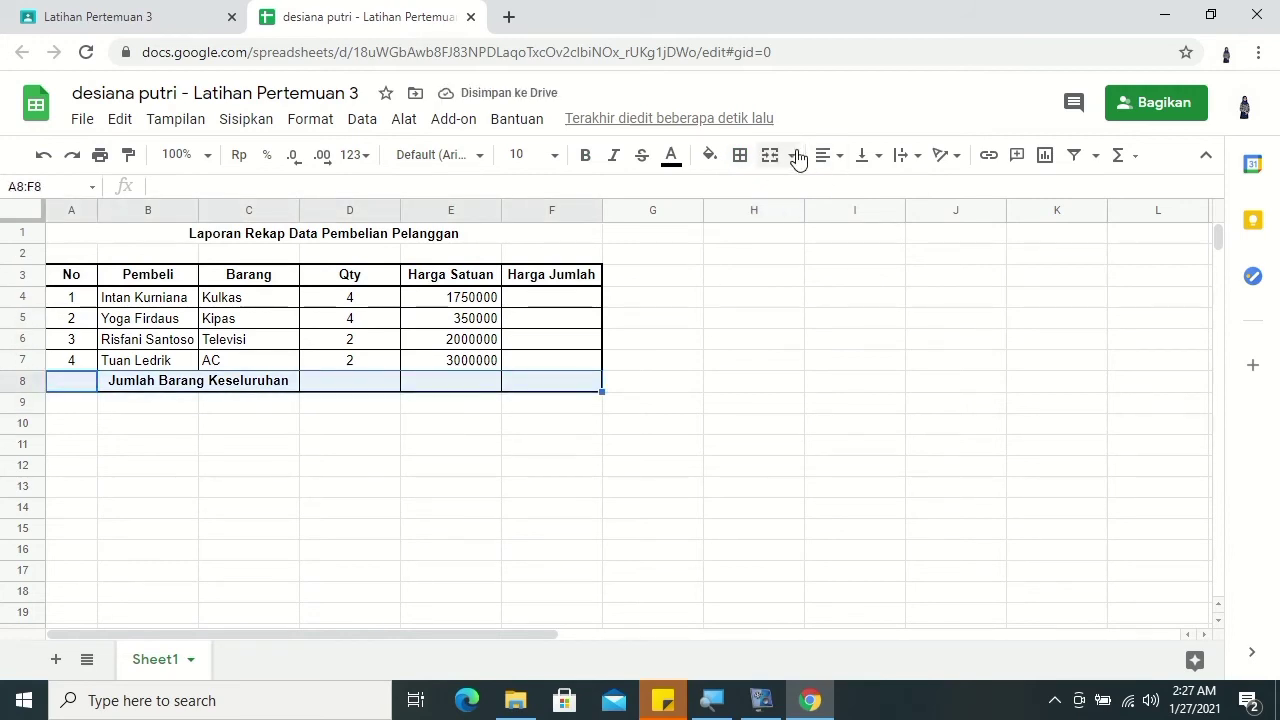
{"action": "left_click", "coordinate": [740, 155]}
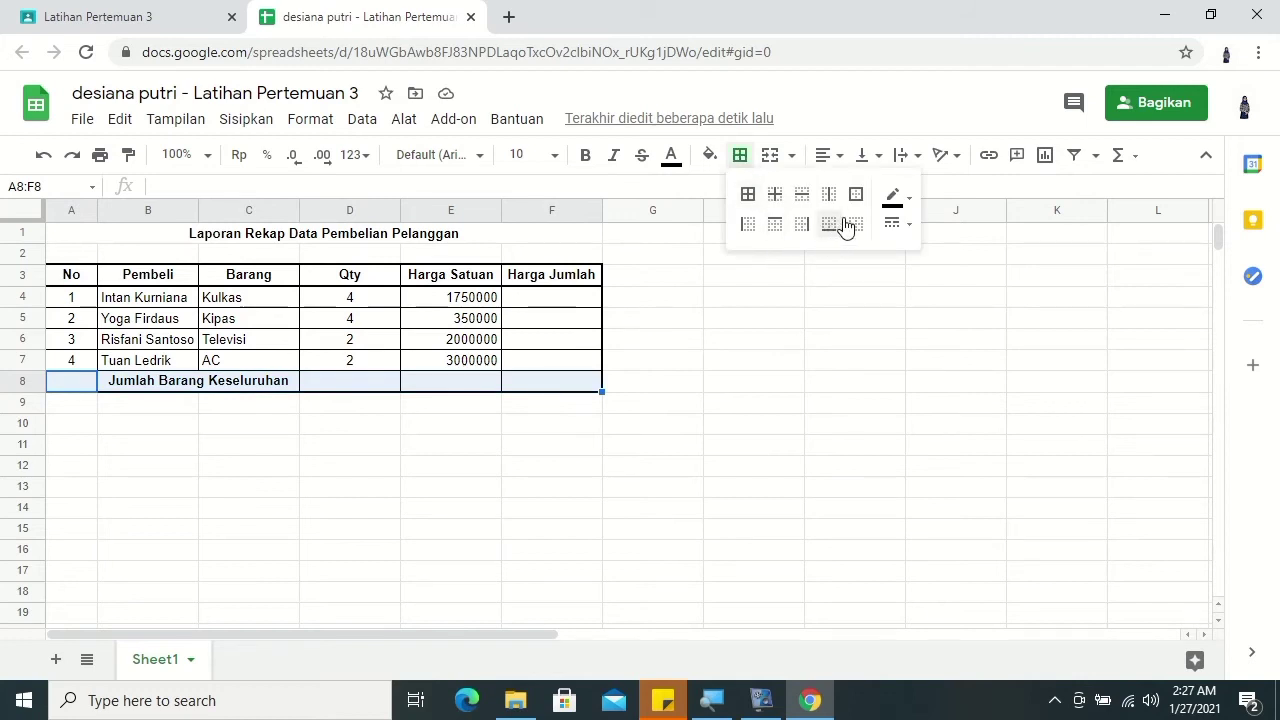
{"action": "left_click", "coordinate": [903, 234]}
{"action": "left_click", "coordinate": [877, 251]}
{"action": "left_click", "coordinate": [773, 226]}
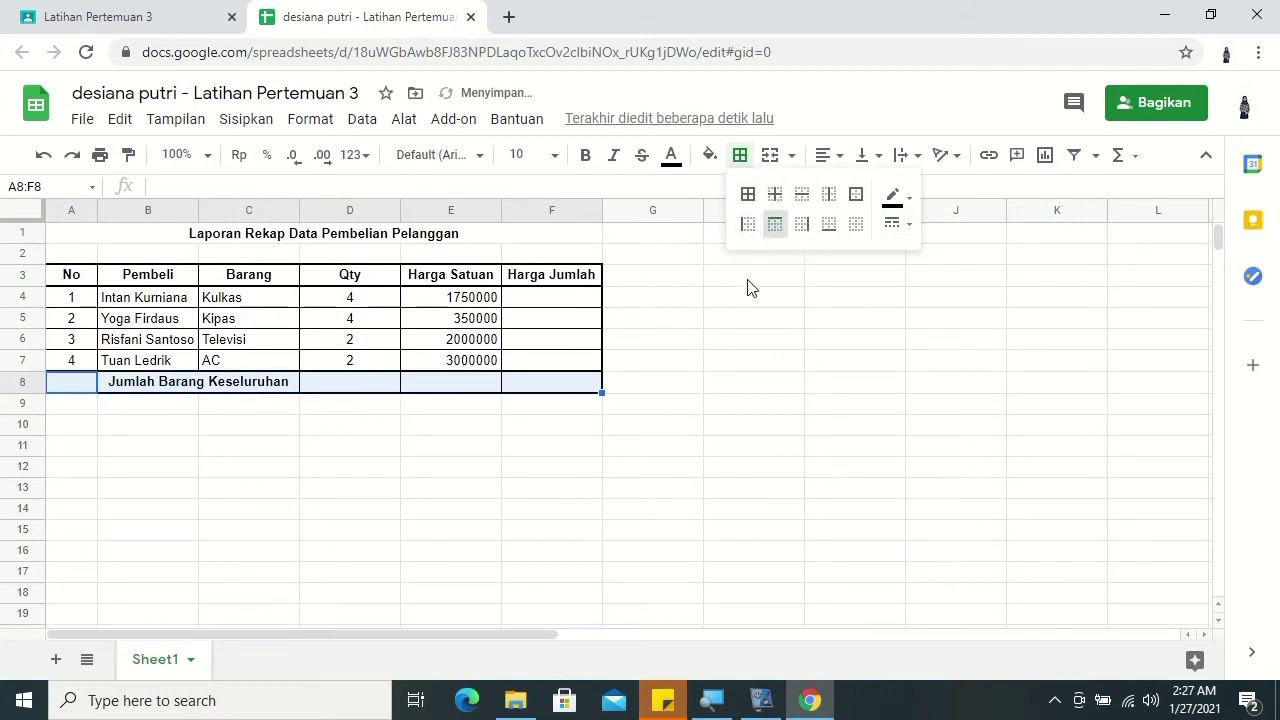
{"action": "left_click", "coordinate": [748, 284]}
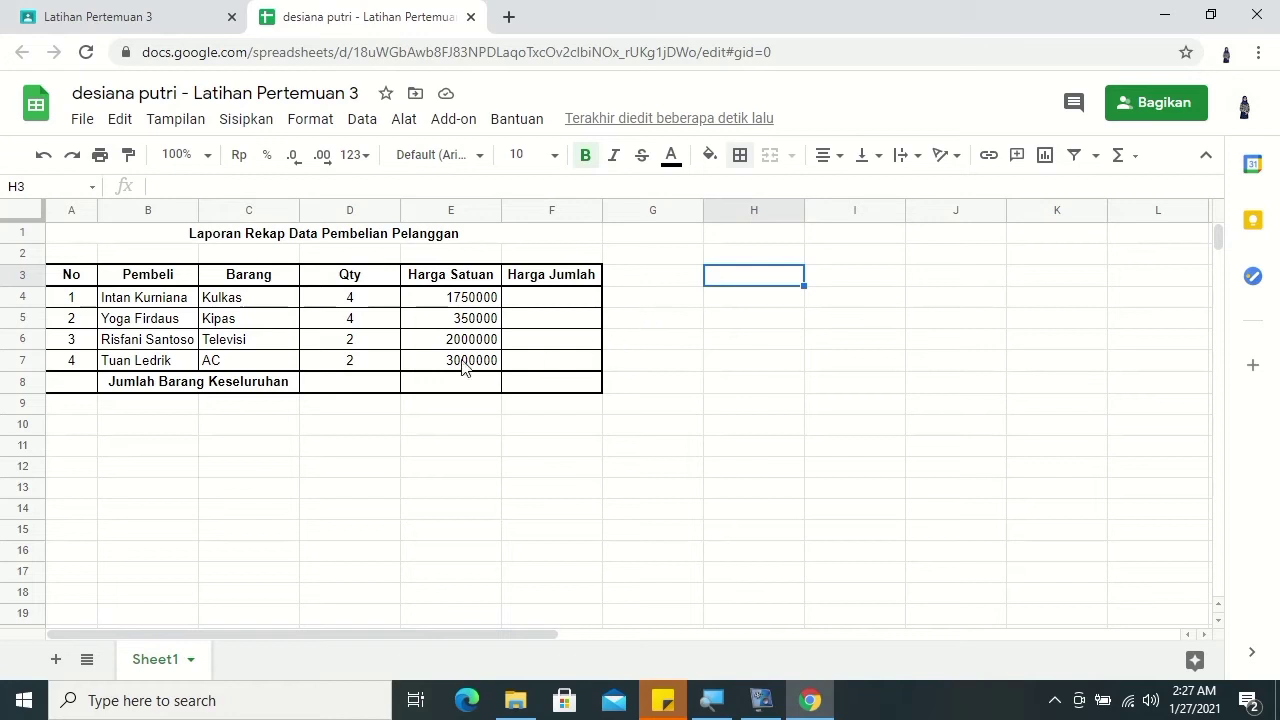
Step: Shade cells E8 and A8 of the totals row dark grey
{"action": "left_click", "coordinate": [424, 386]}
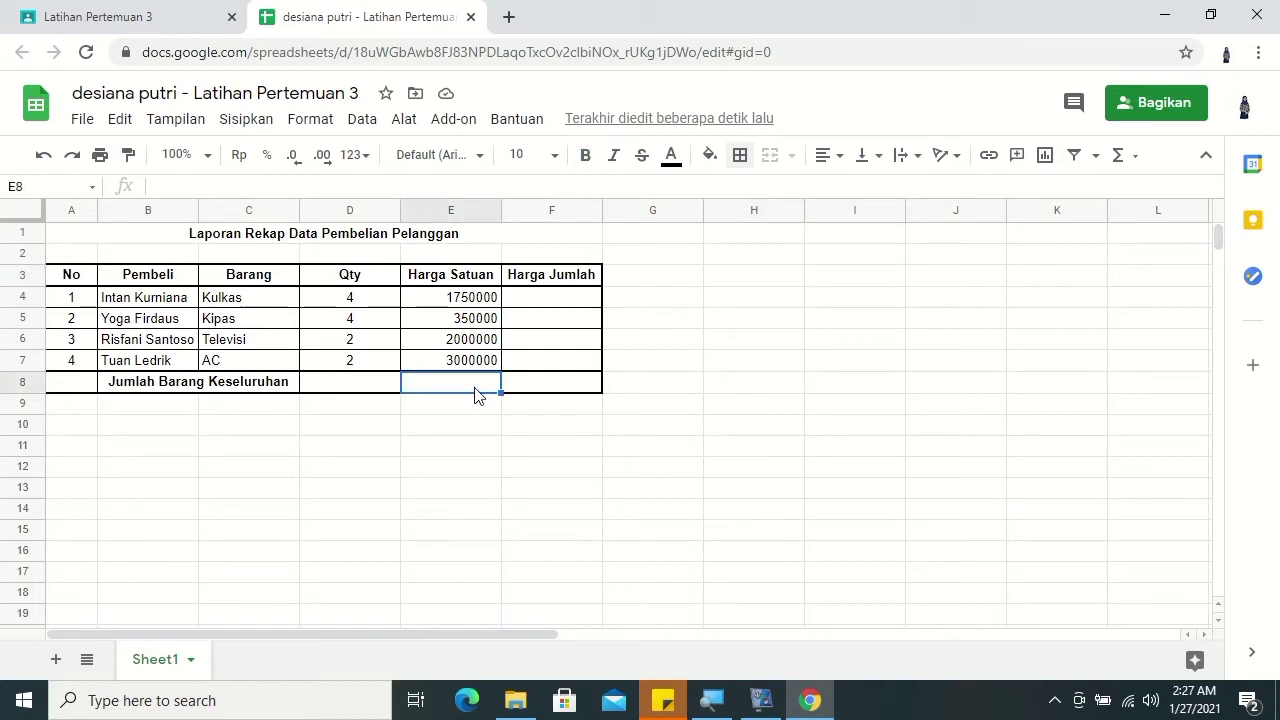
{"action": "left_click", "coordinate": [712, 160]}
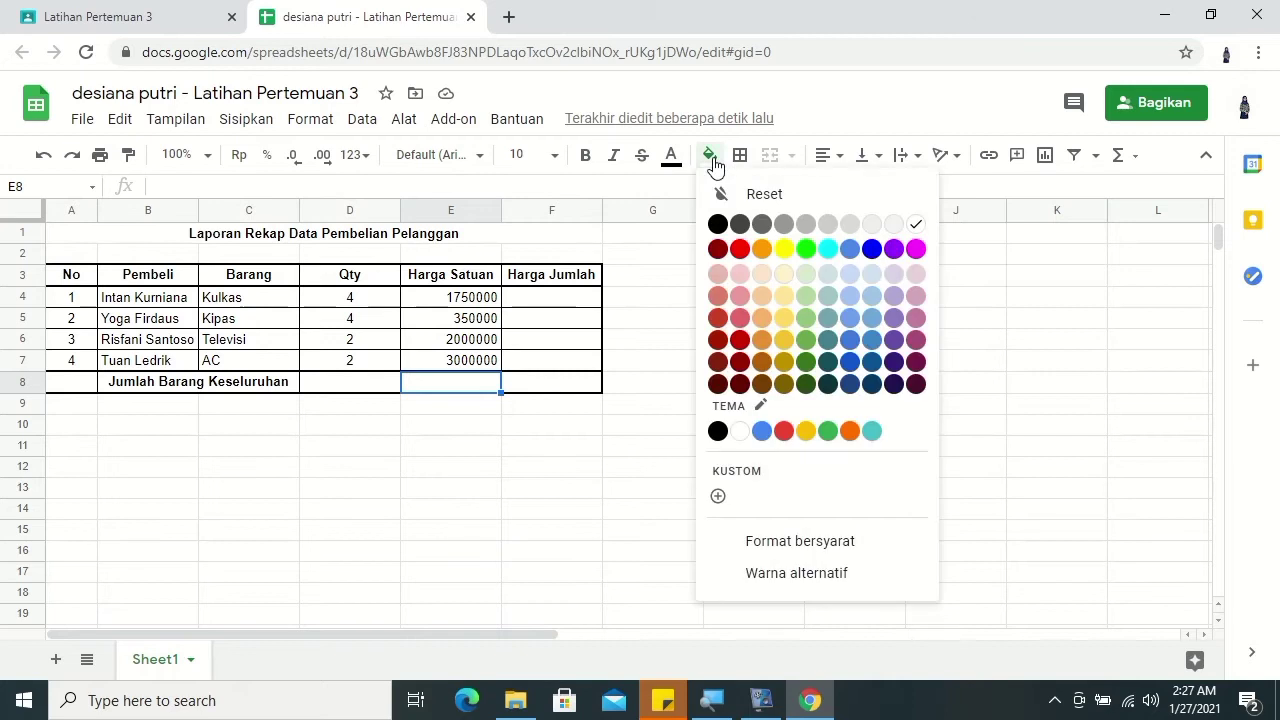
{"action": "left_click", "coordinate": [766, 220]}
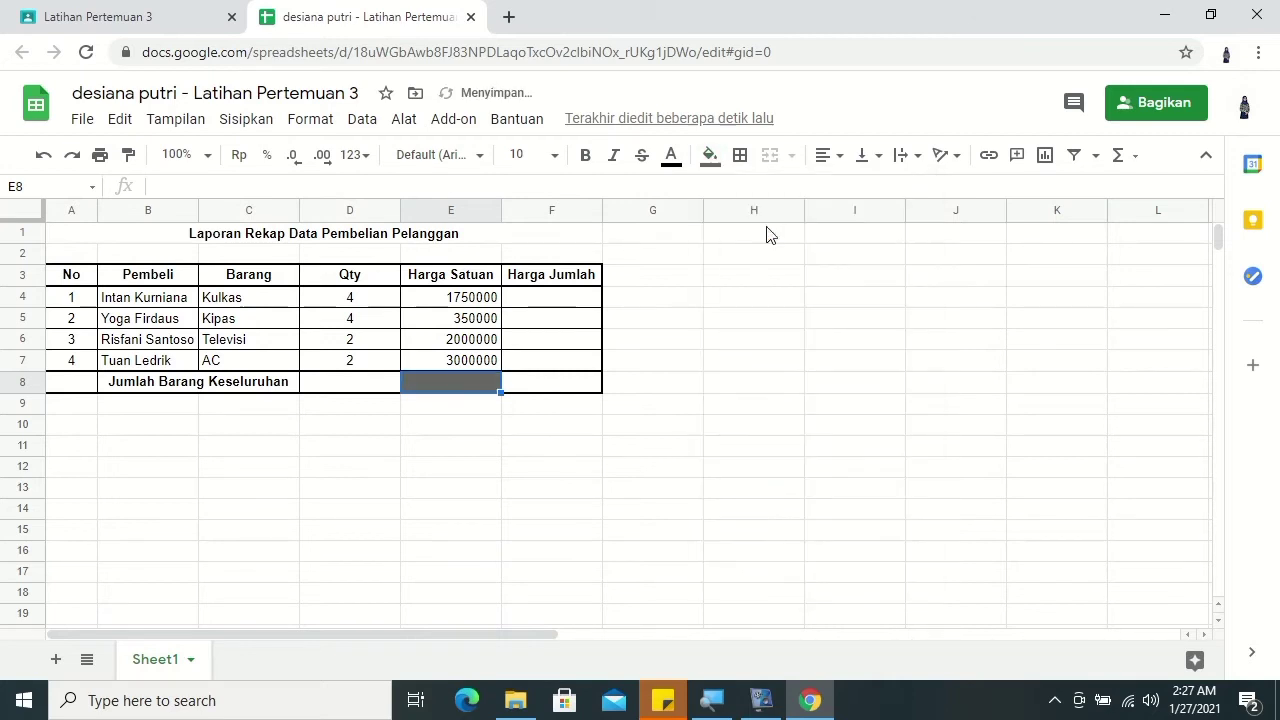
{"action": "left_click", "coordinate": [68, 387]}
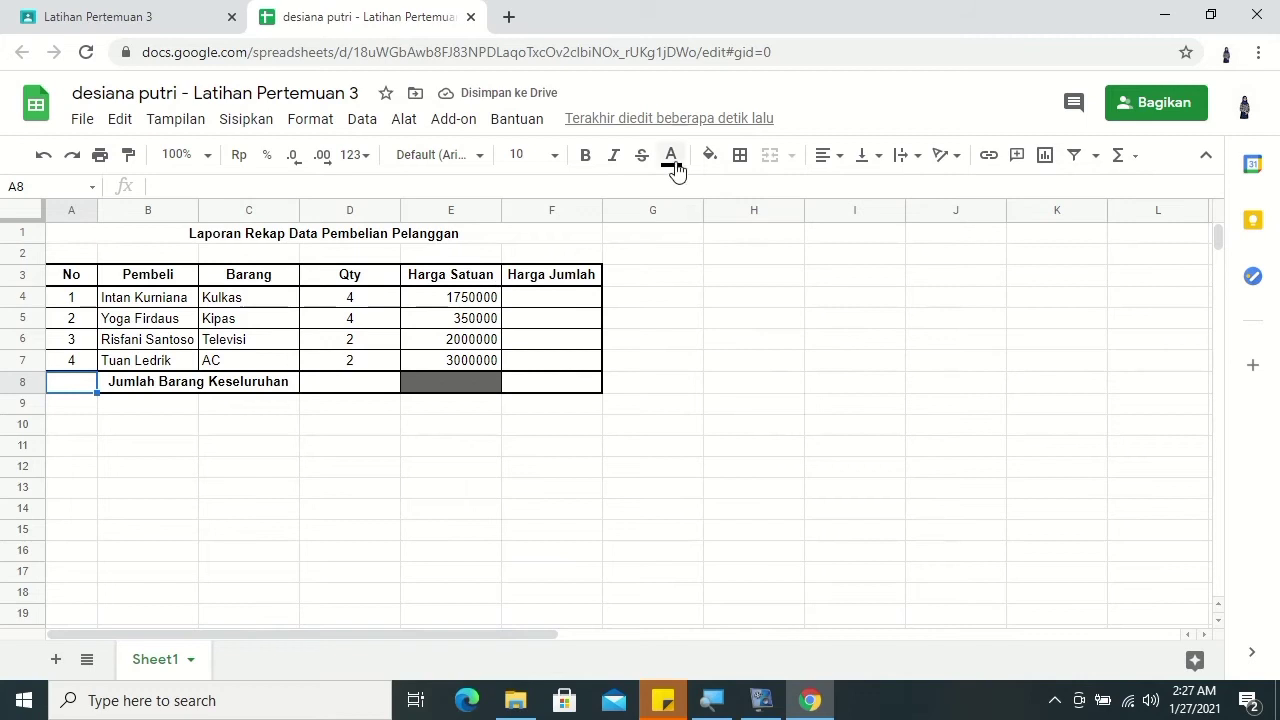
{"action": "left_click", "coordinate": [708, 158]}
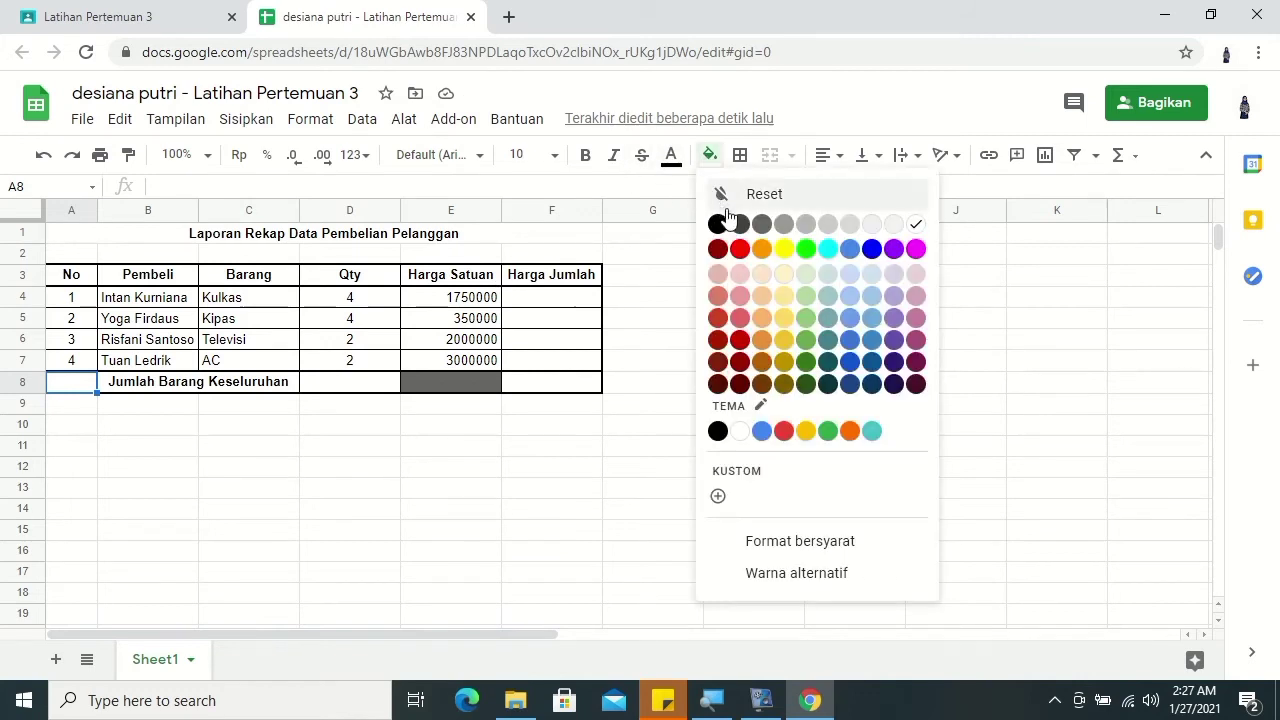
{"action": "left_click", "coordinate": [766, 220]}
{"action": "left_click", "coordinate": [585, 410]}
{"action": "mouse_move", "coordinate": [75, 281]}
{"action": "left_mouse_down"}
{"action": "mouse_move", "coordinate": [553, 384]}
{"action": "mouse_move", "coordinate": [600, 381]}
{"action": "left_mouse_up"}
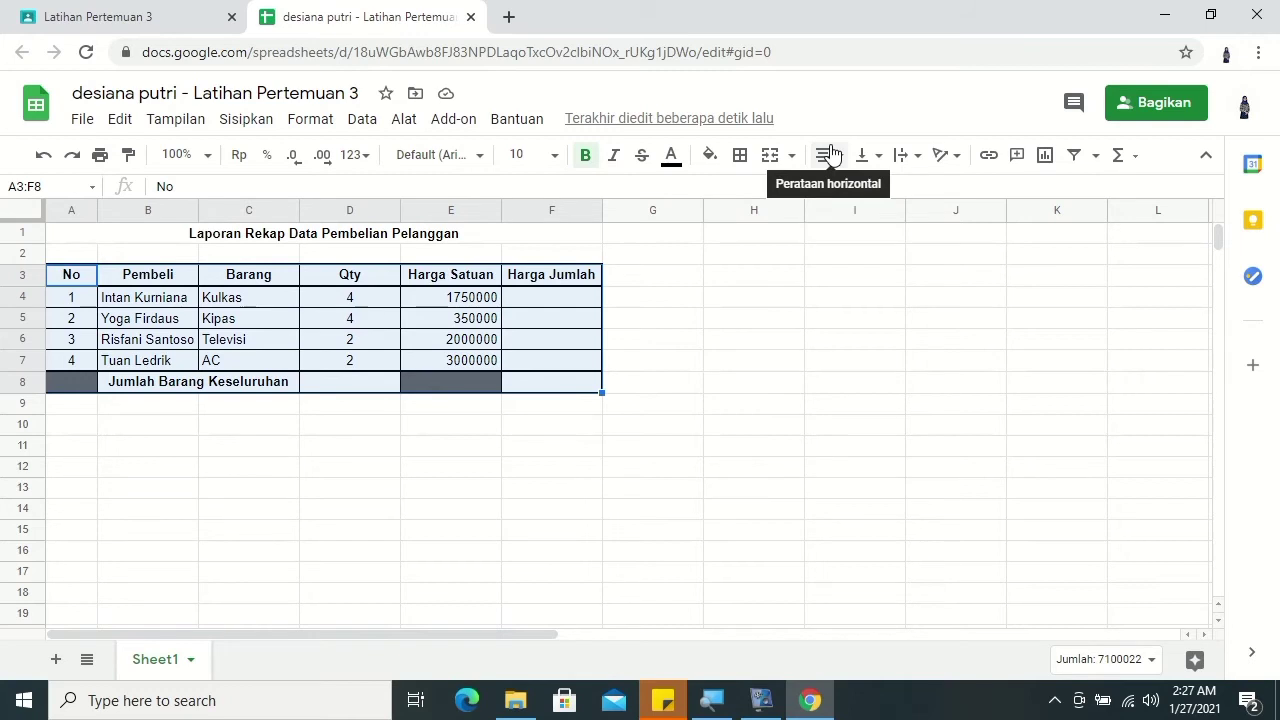
Step: Redraw thin solid vertical lines across A3:F8 and narrow the Qty column D
{"action": "left_click", "coordinate": [740, 155]}
{"action": "left_click", "coordinate": [903, 222]}
{"action": "left_click", "coordinate": [932, 278]}
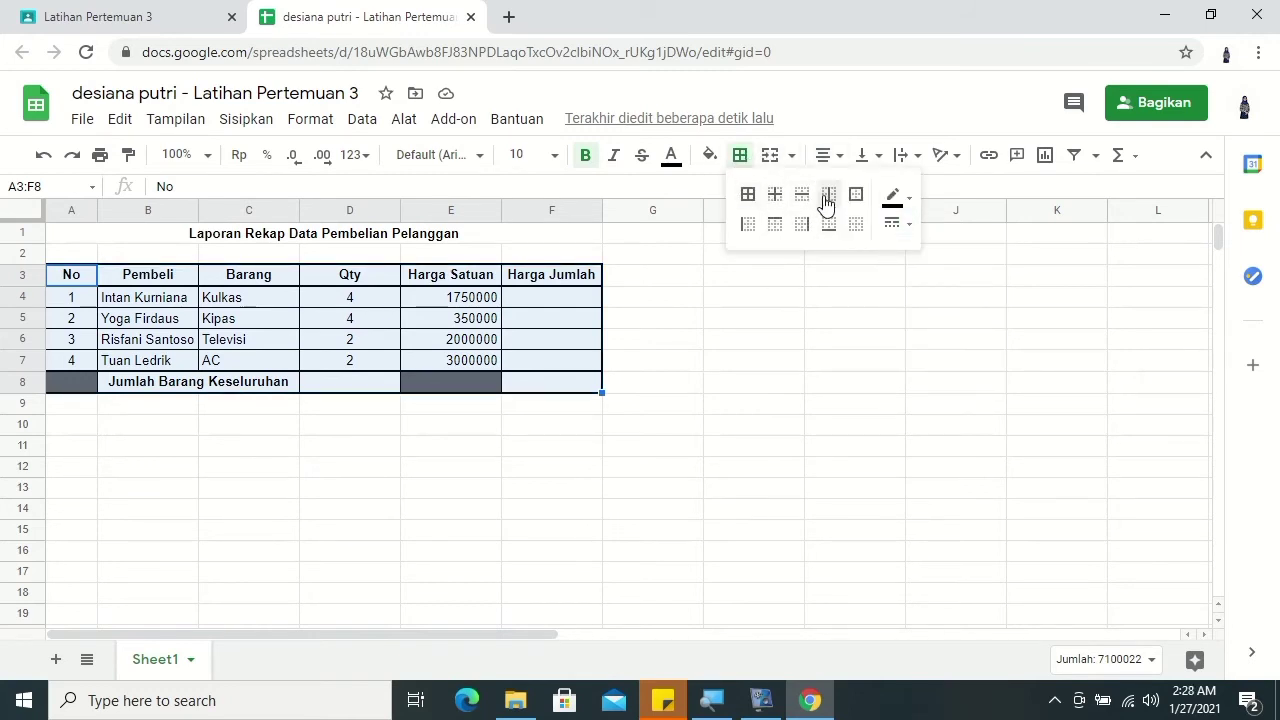
{"action": "left_click", "coordinate": [826, 203]}
{"action": "left_click", "coordinate": [641, 326]}
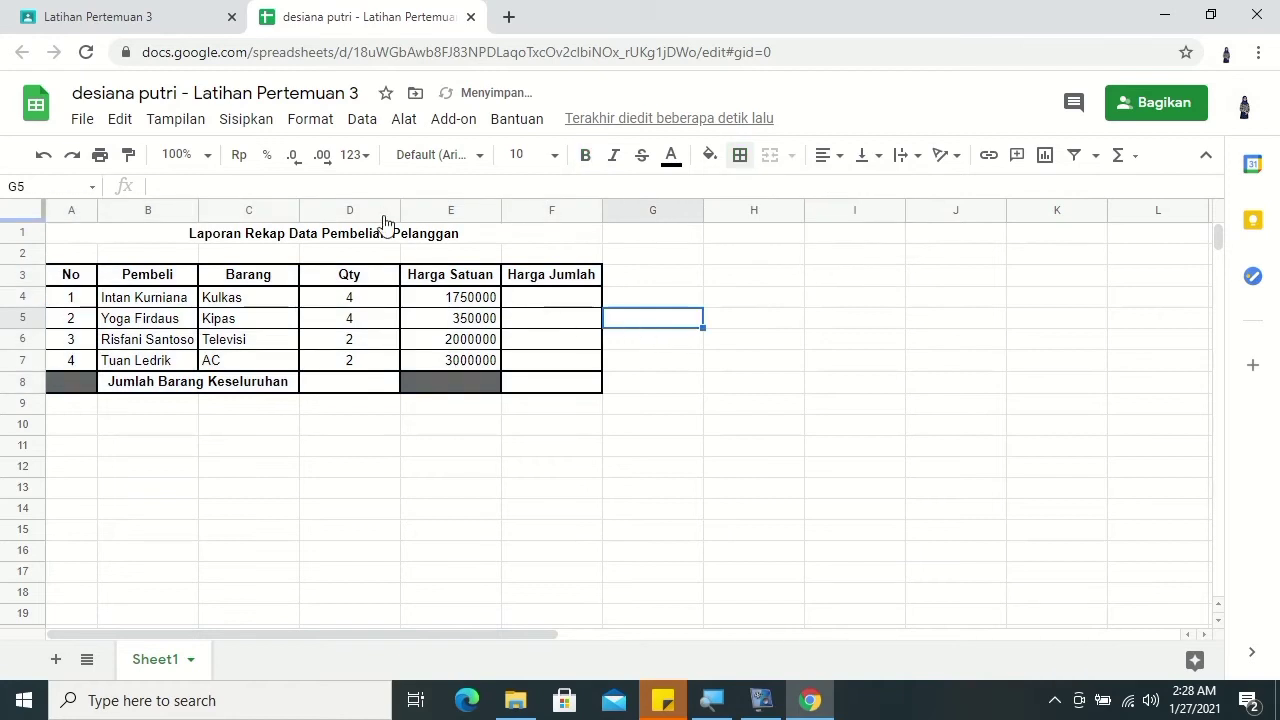
{"action": "left_click_drag", "start_coordinate": [397, 204], "coordinate": [358, 195]}
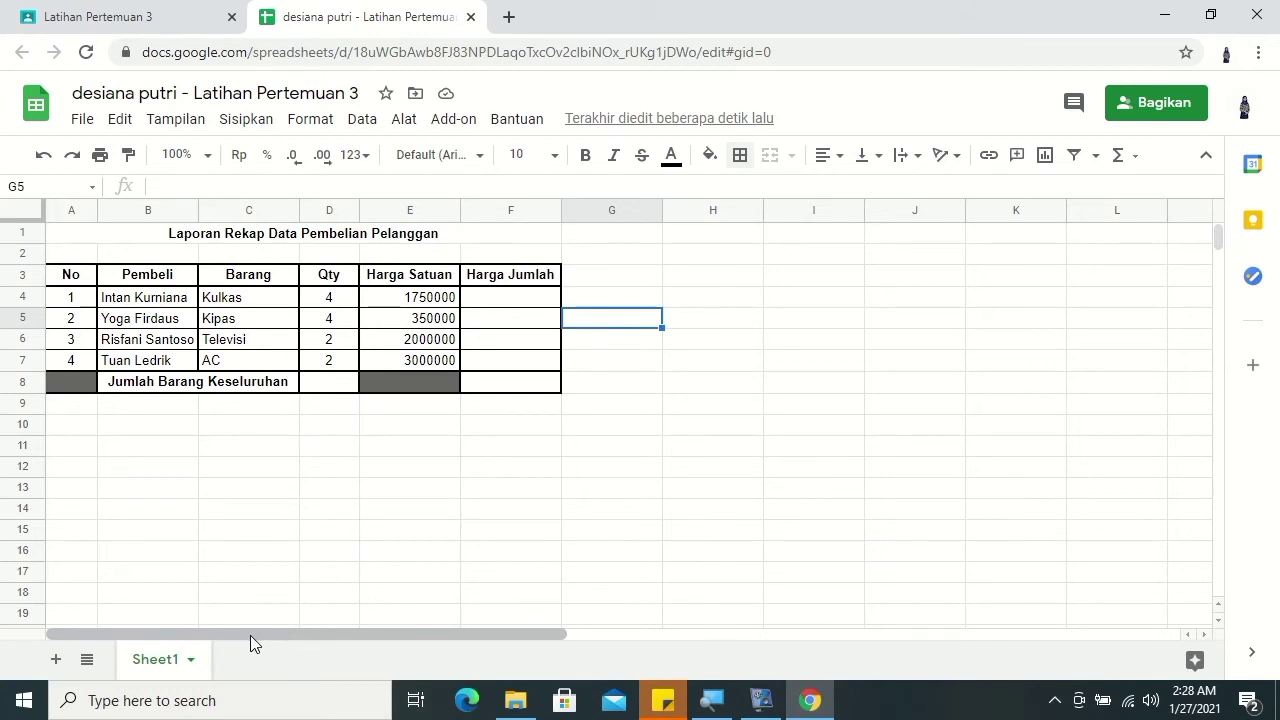
Step: Rename the first sheet tab to 'Latihan 1'
{"action": "right_click", "coordinate": [155, 667]}
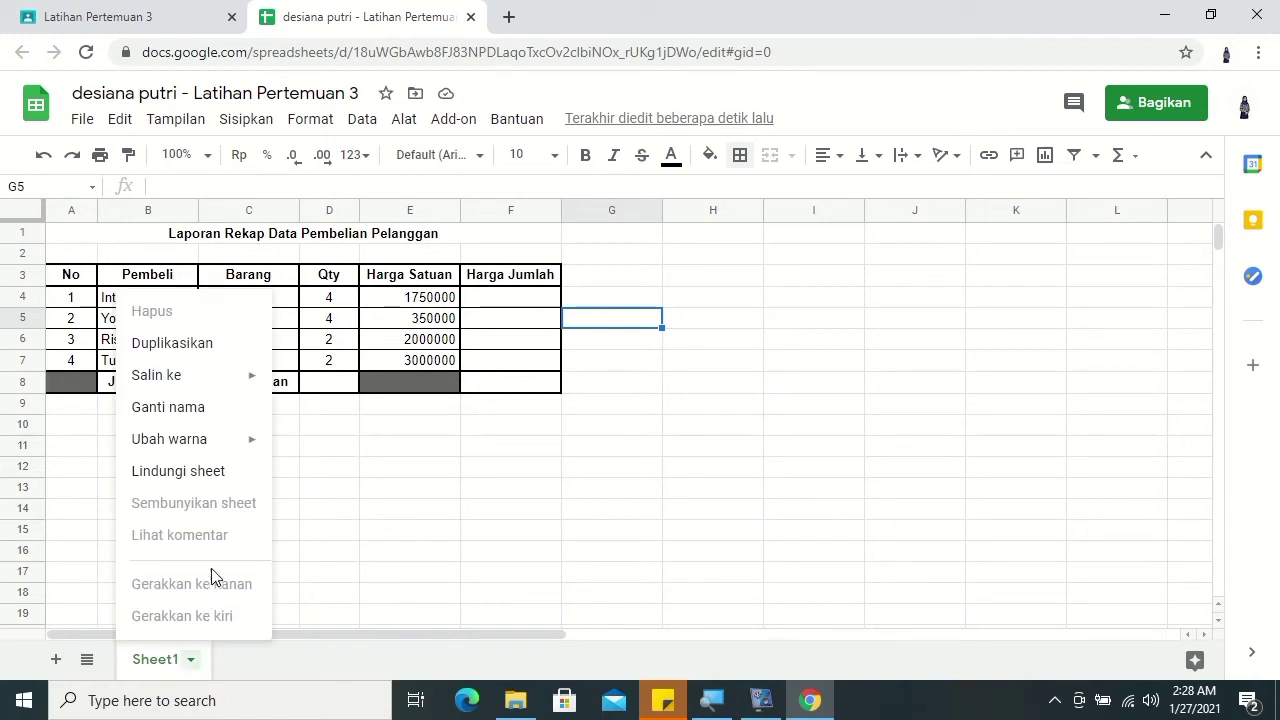
{"action": "left_click", "coordinate": [158, 416]}
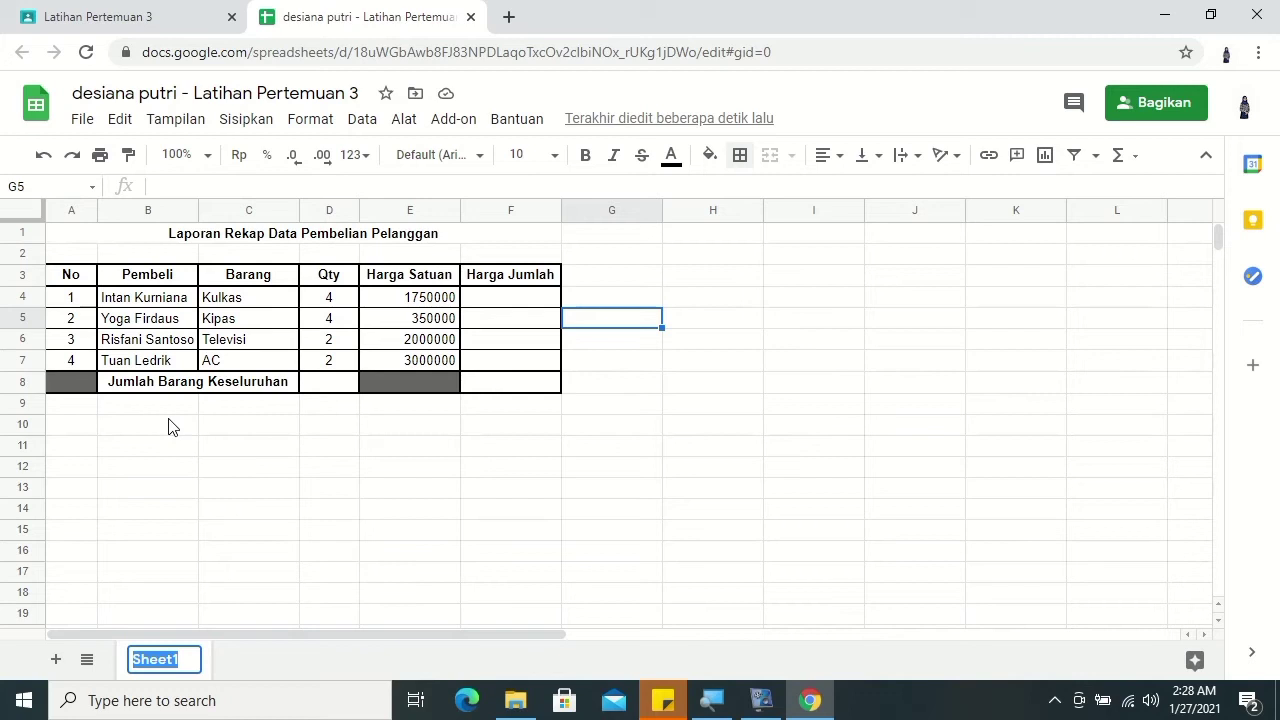
{"action": "type", "text": "Latihan 1"}
{"action": "key", "text": "Return"}
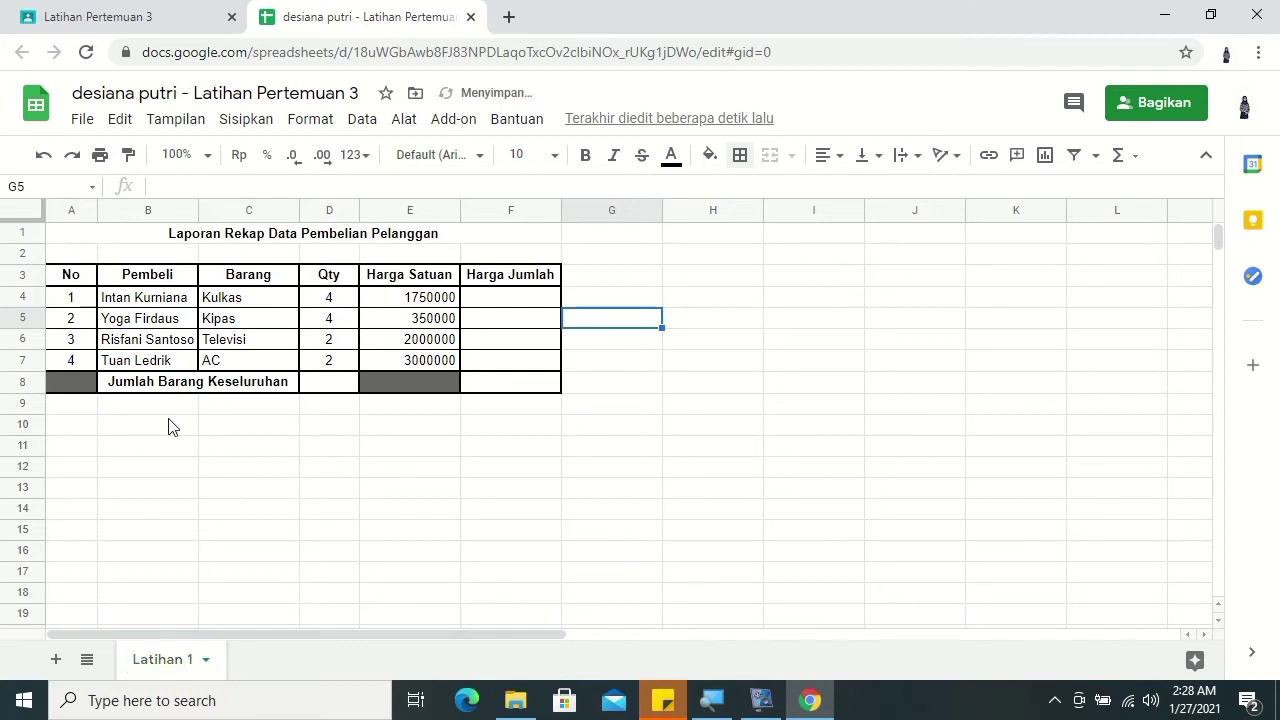
Step: Colour the Latihan 1 sheet tab green
{"action": "left_click", "coordinate": [206, 662]}
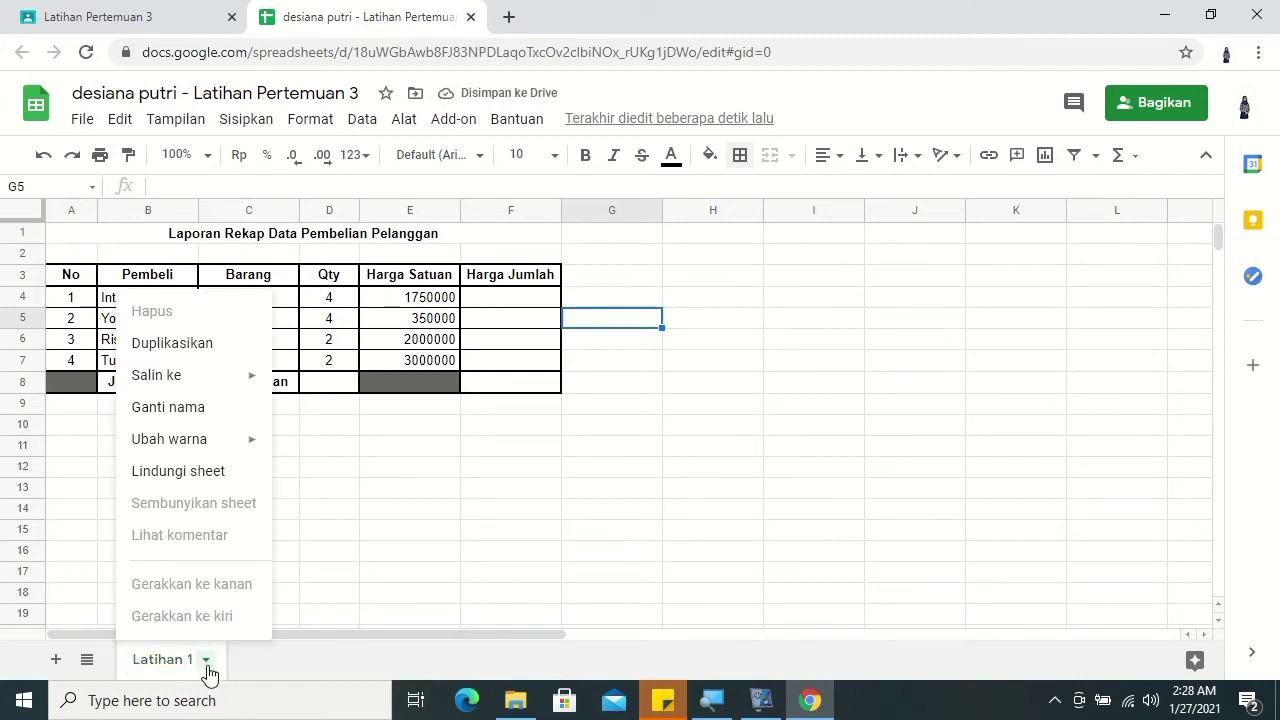
{"action": "mouse_move", "coordinate": [172, 448]}
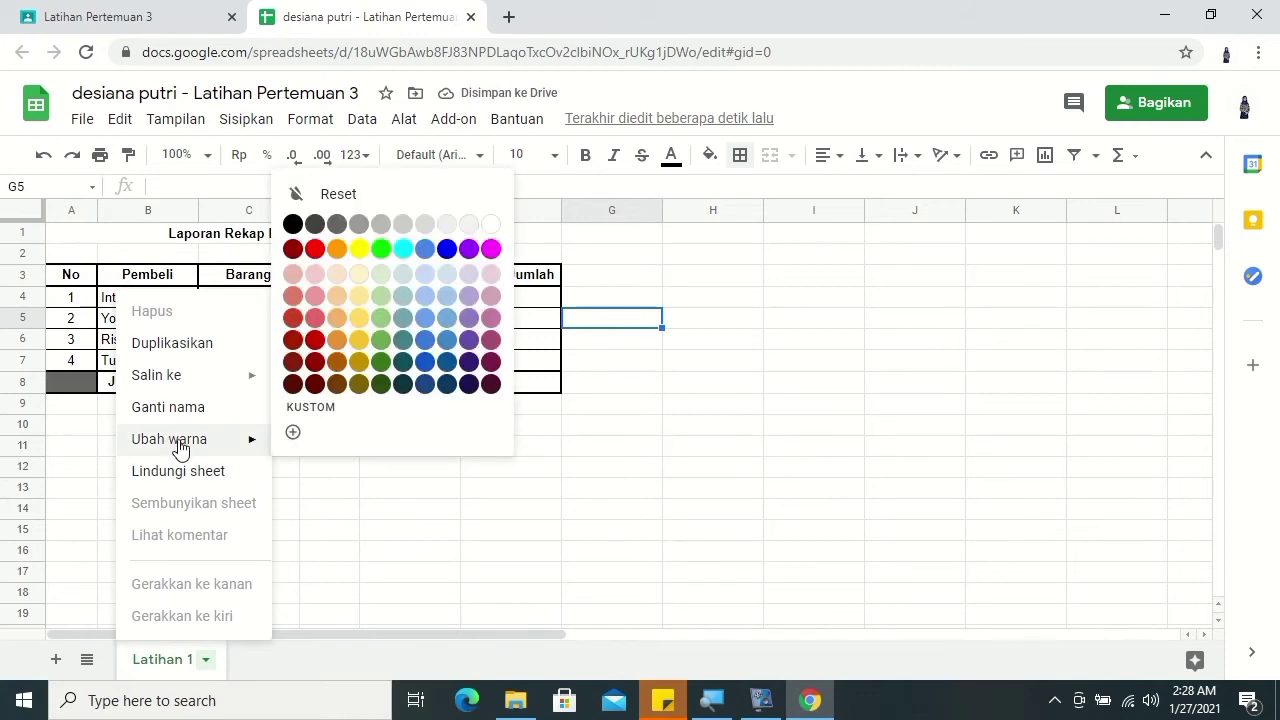
{"action": "left_click", "coordinate": [383, 251]}
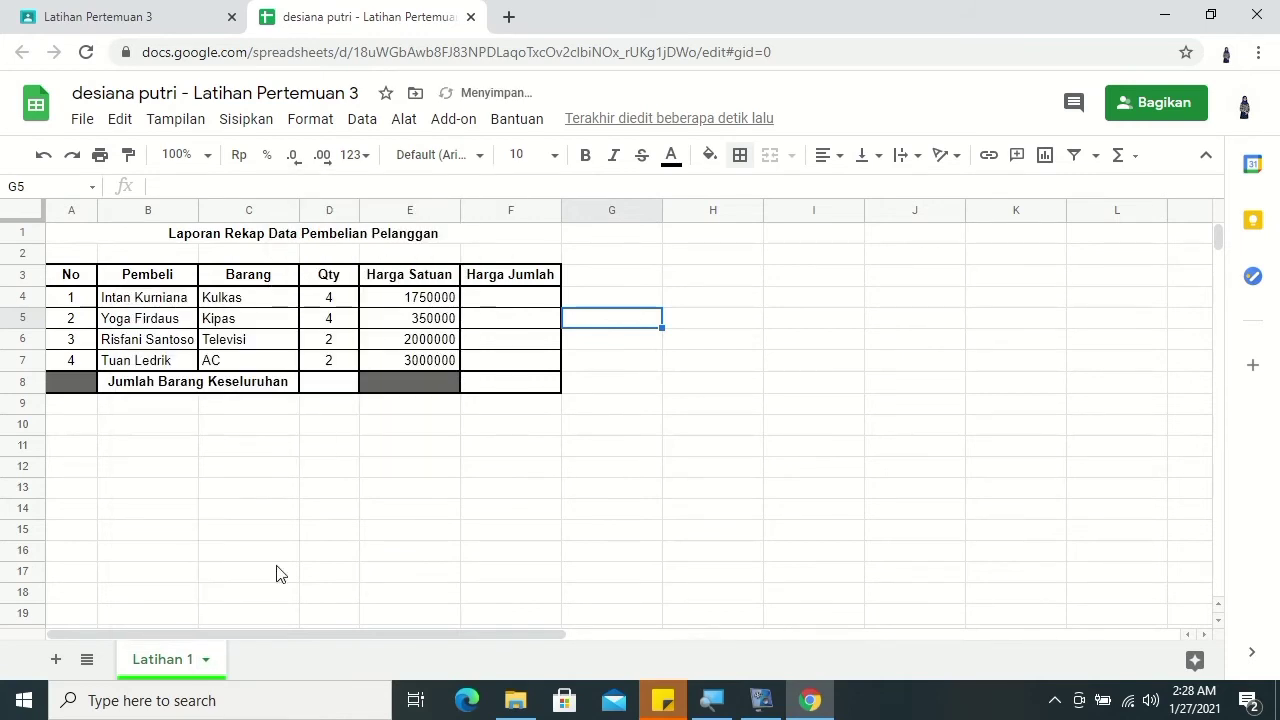
{"action": "left_click", "coordinate": [294, 451]}
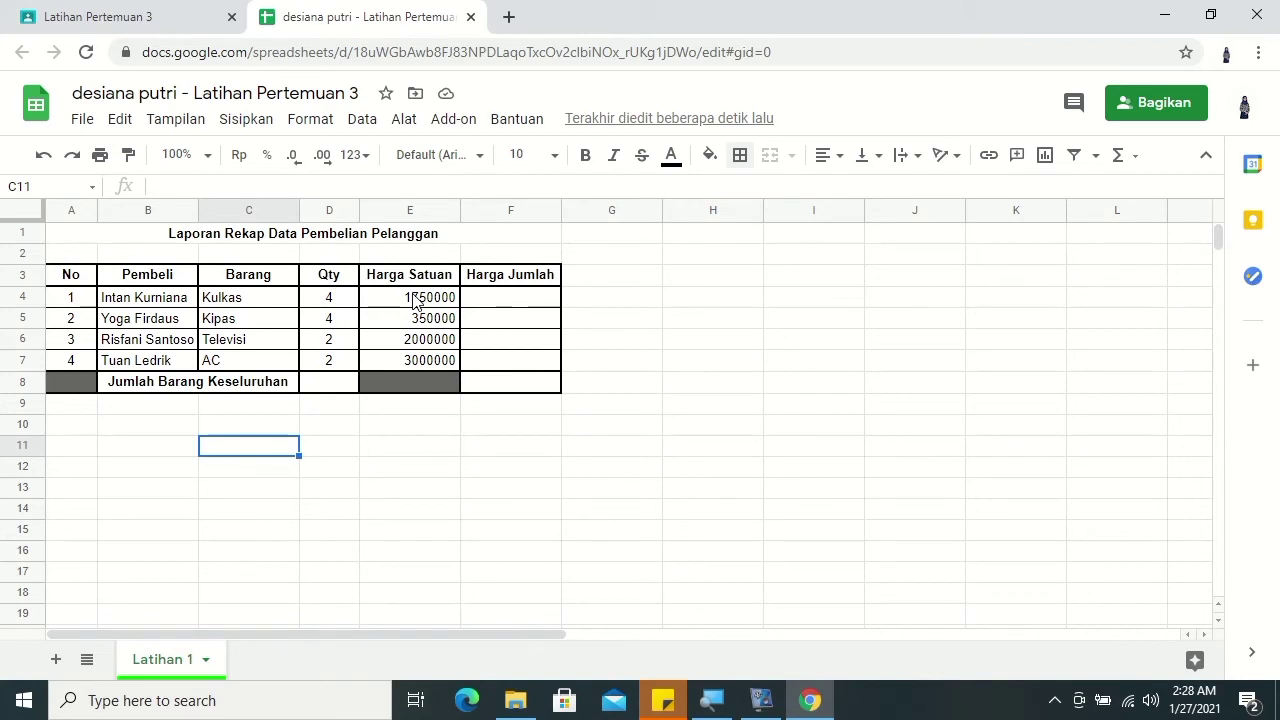
Step: Apply Rupiah currency format to the unit prices in E4:E7
{"action": "left_click_drag", "start_coordinate": [414, 296], "coordinate": [427, 362]}
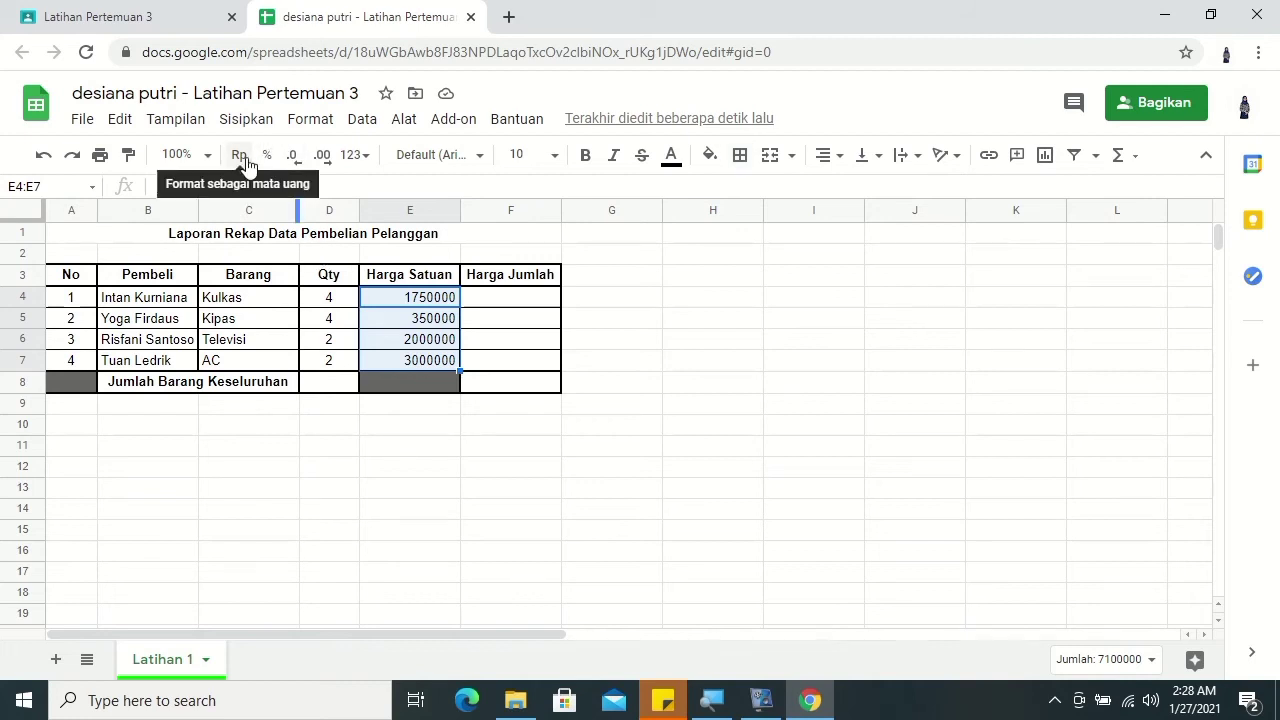
{"action": "left_click", "coordinate": [308, 121]}
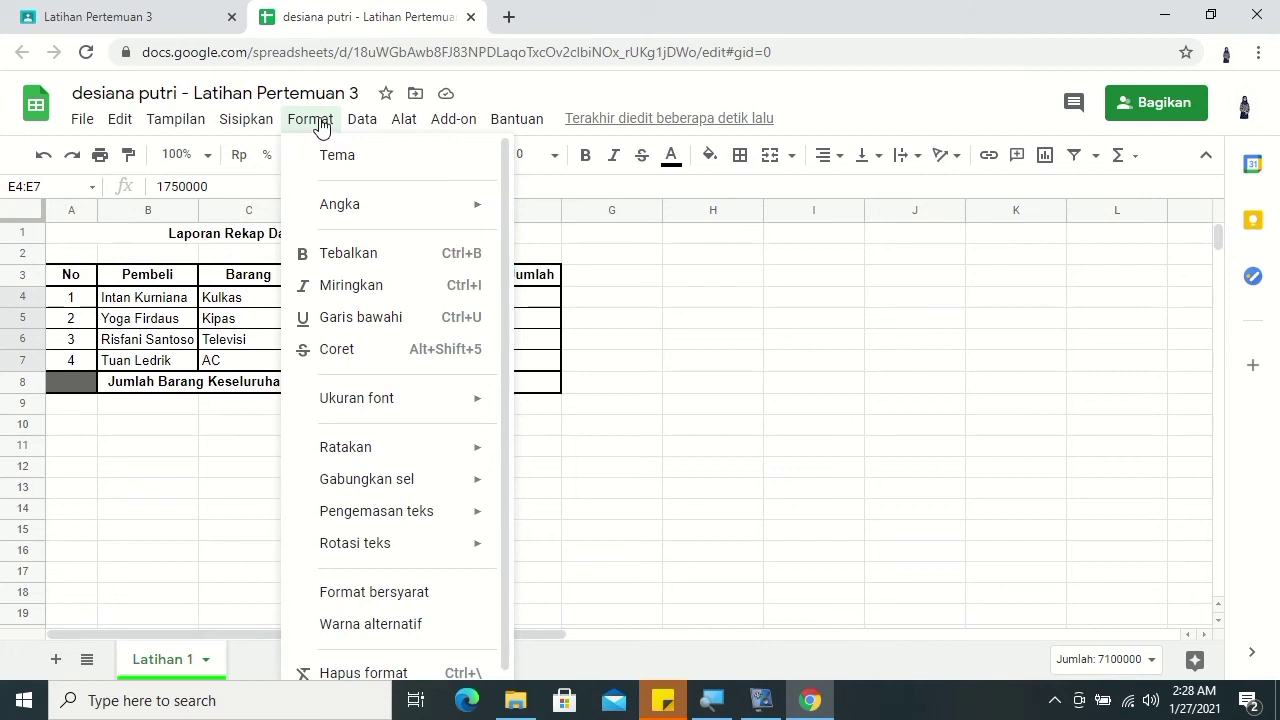
{"action": "mouse_move", "coordinate": [392, 220]}
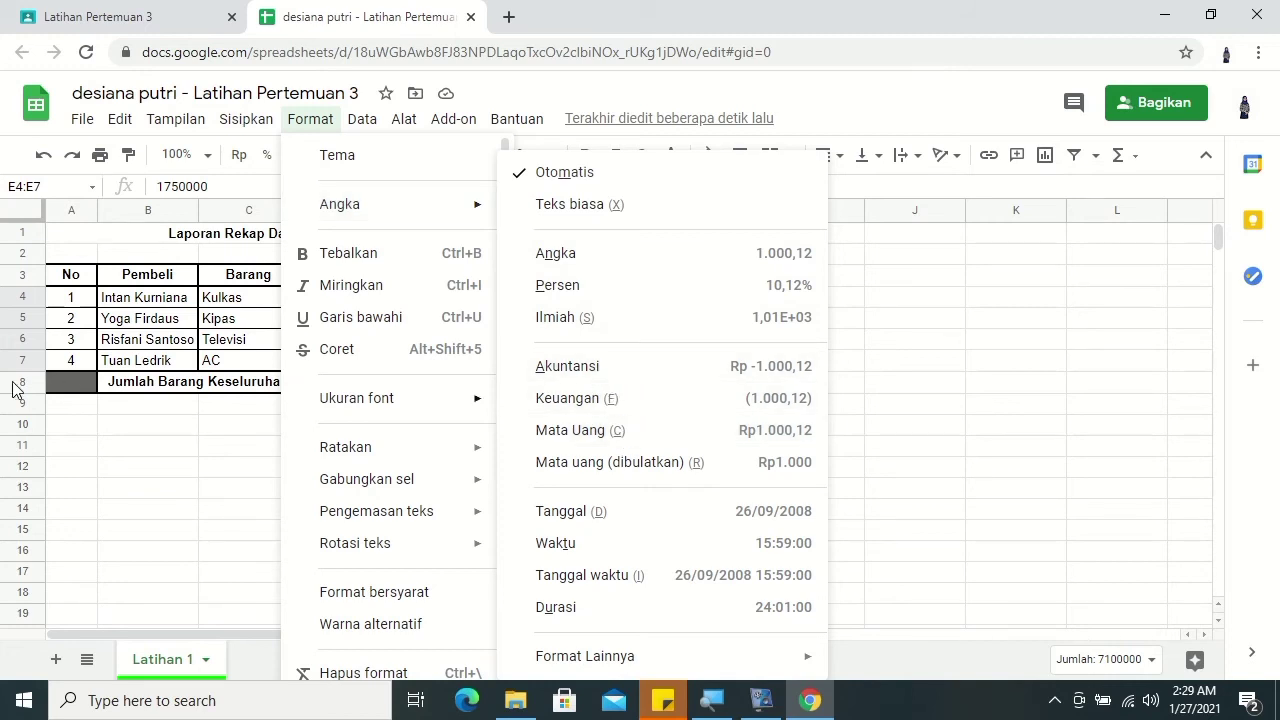
{"action": "left_click", "coordinate": [70, 468]}
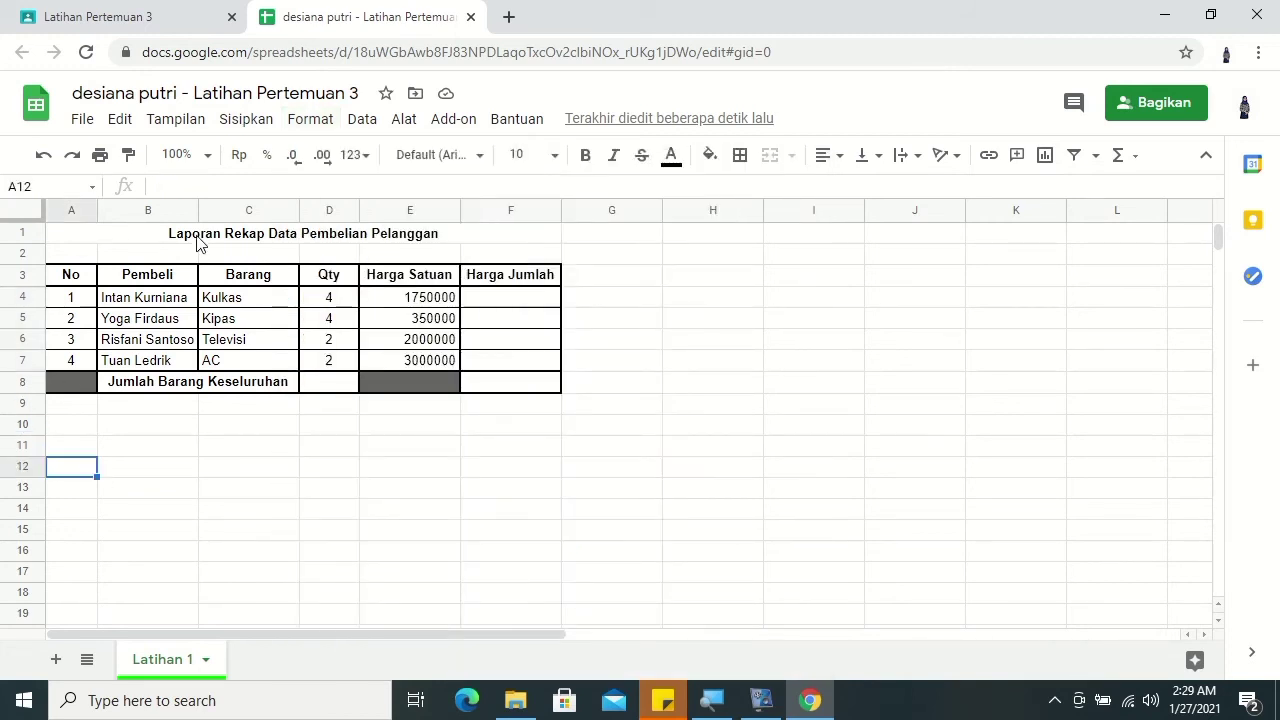
{"action": "left_click", "coordinate": [245, 162]}
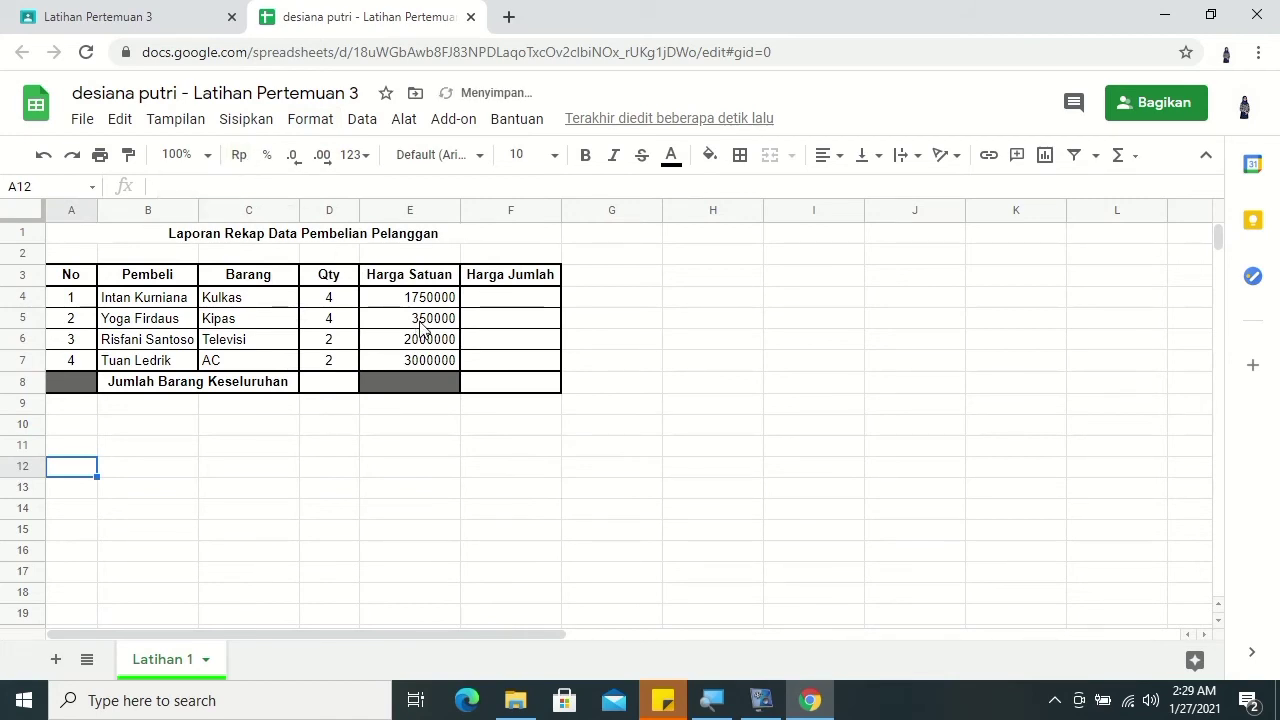
{"action": "left_click", "coordinate": [407, 411]}
{"action": "left_click_drag", "start_coordinate": [417, 297], "coordinate": [422, 362]}
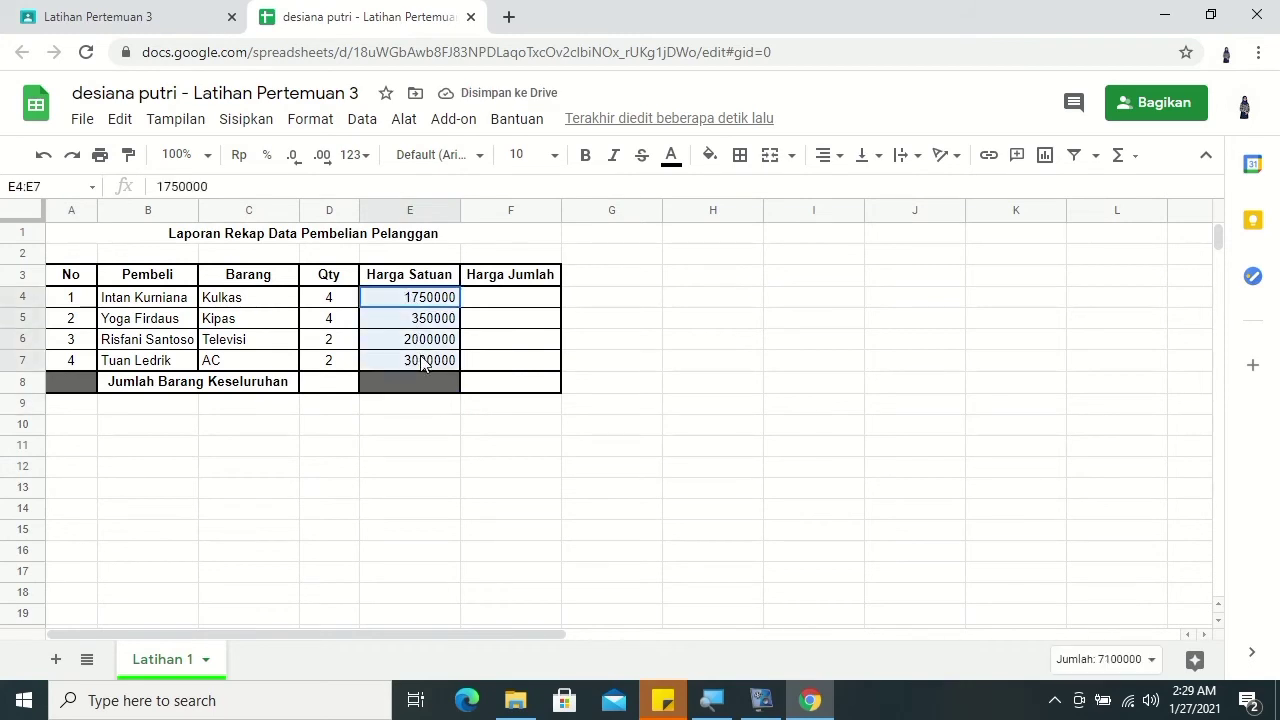
{"action": "left_click", "coordinate": [239, 155]}
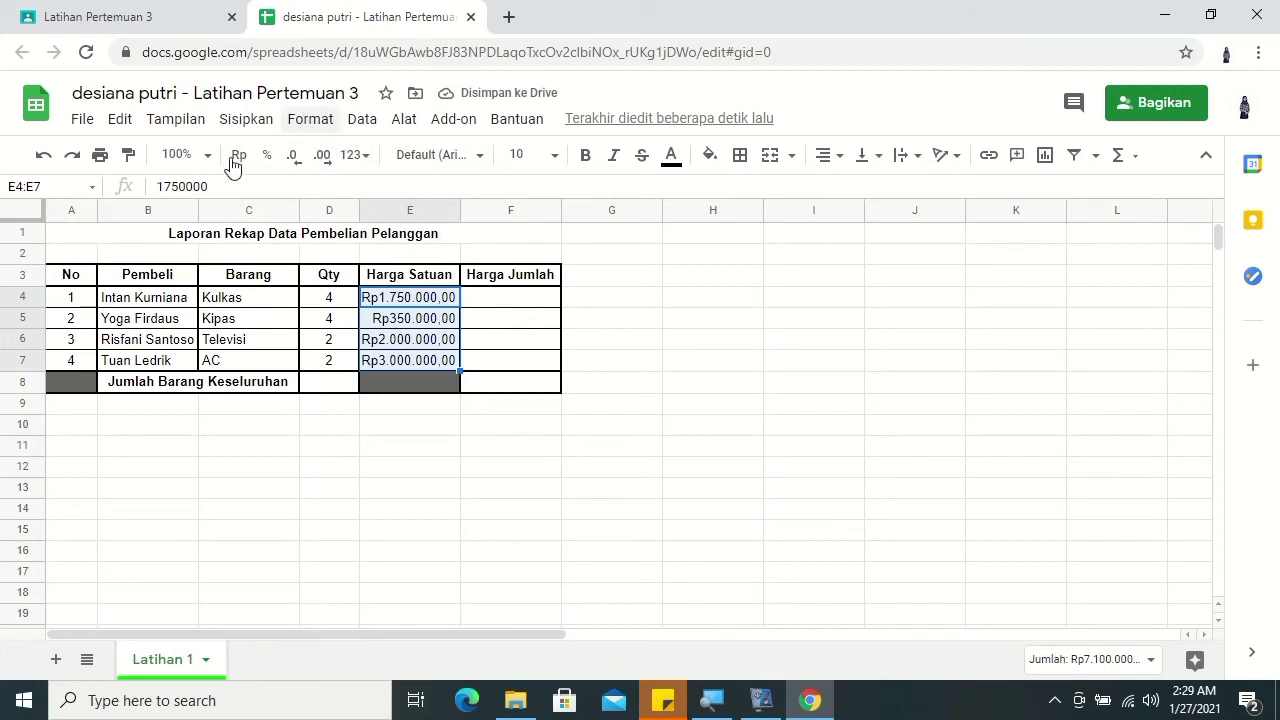
Step: Switch E4:E7 to accounting format and widen column E so prices show fully
{"action": "left_click", "coordinate": [322, 121]}
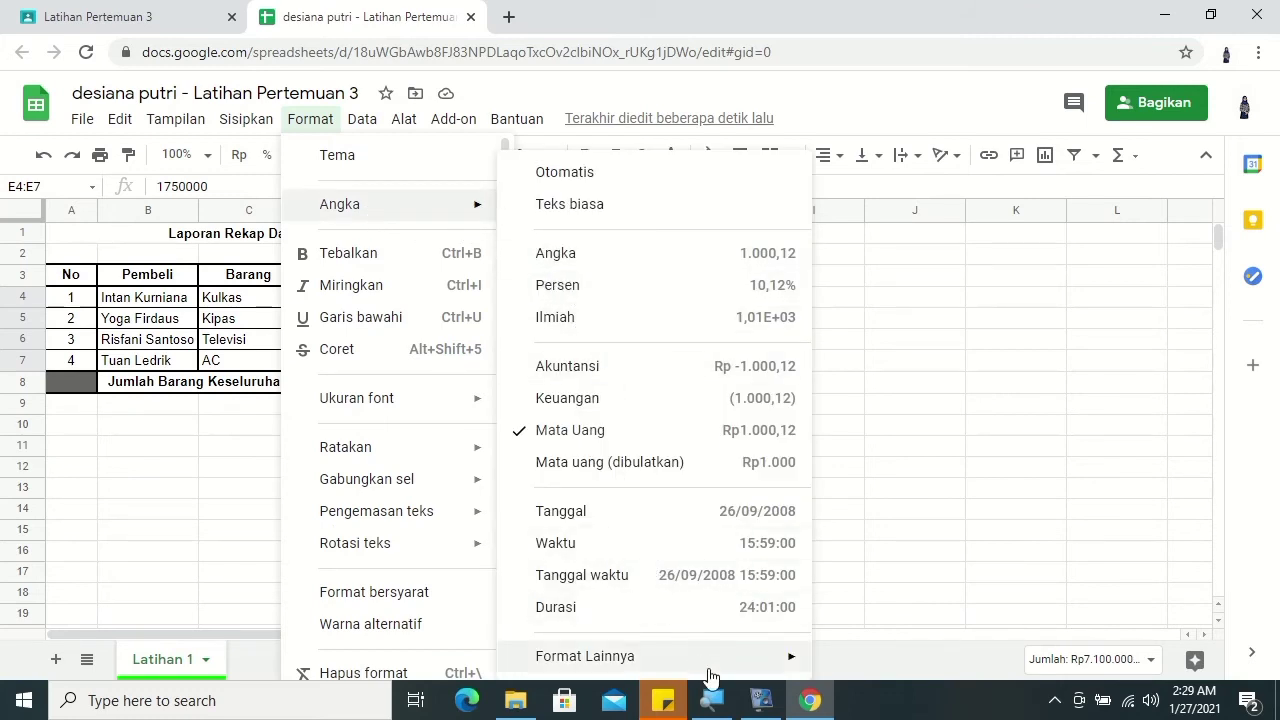
{"action": "mouse_move", "coordinate": [714, 676]}
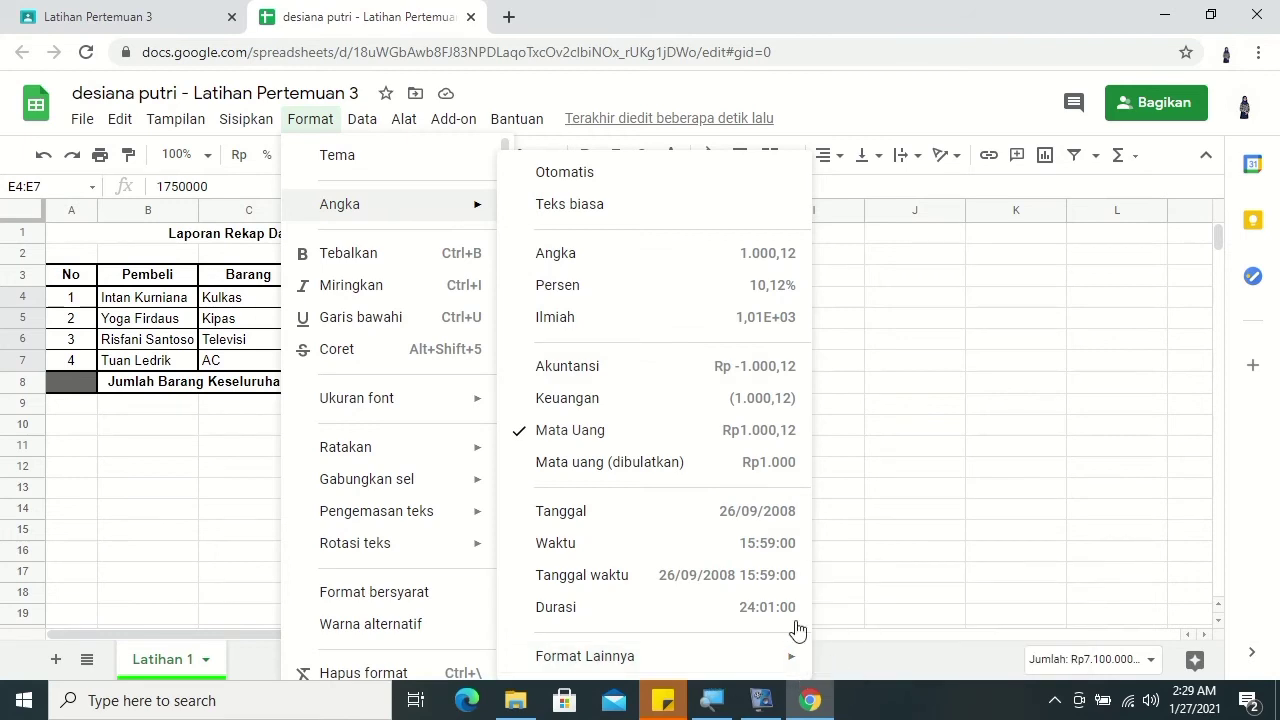
{"action": "left_click", "coordinate": [607, 366]}
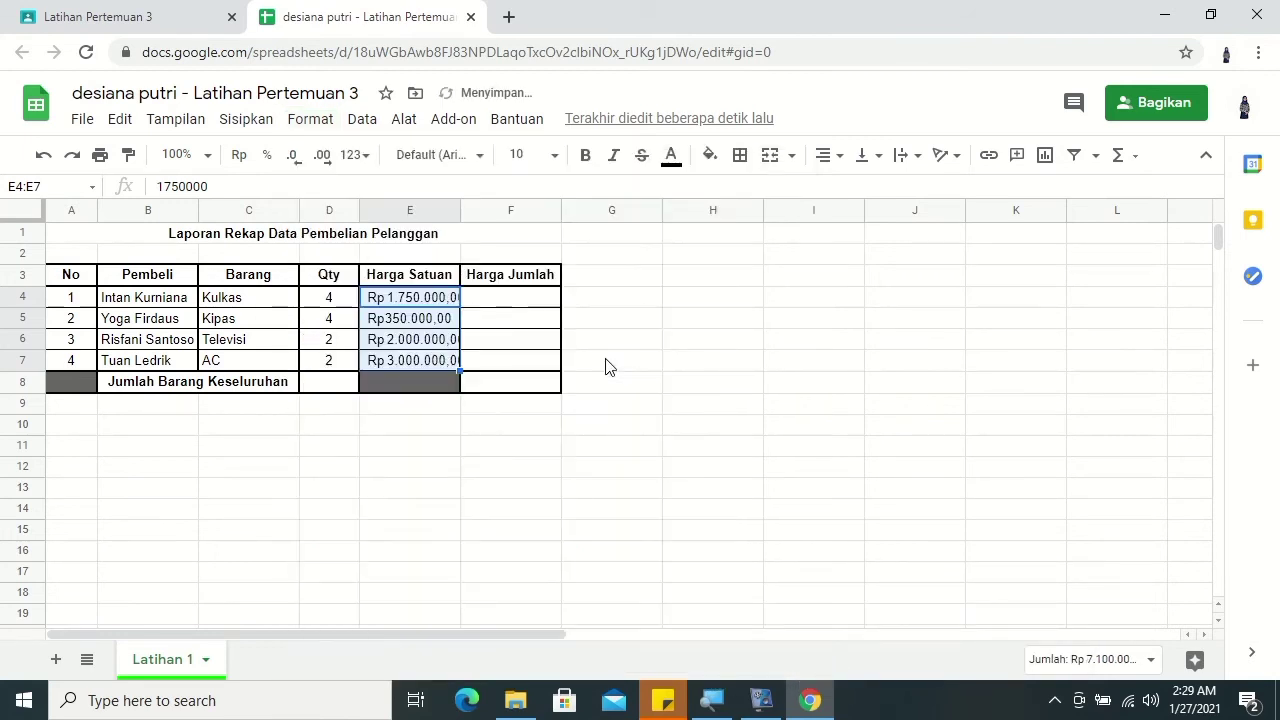
{"action": "left_click", "coordinate": [675, 344]}
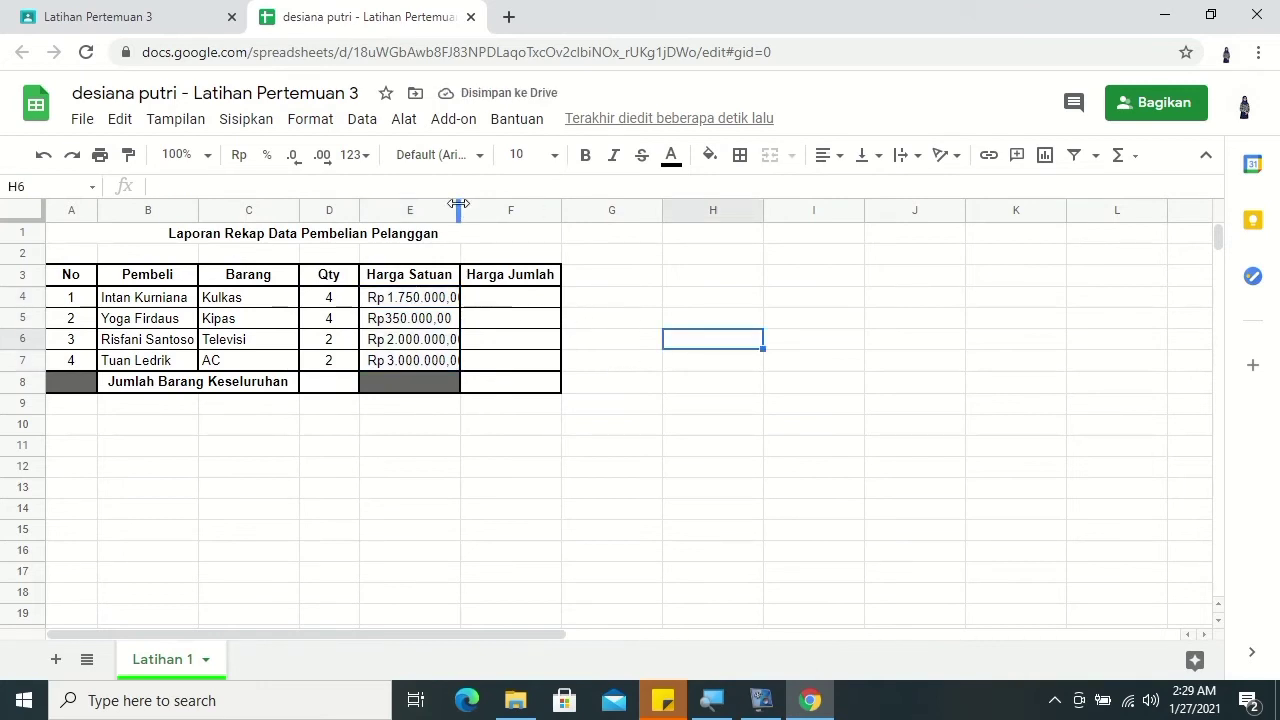
{"action": "left_click_drag", "start_coordinate": [459, 204], "coordinate": [479, 204]}
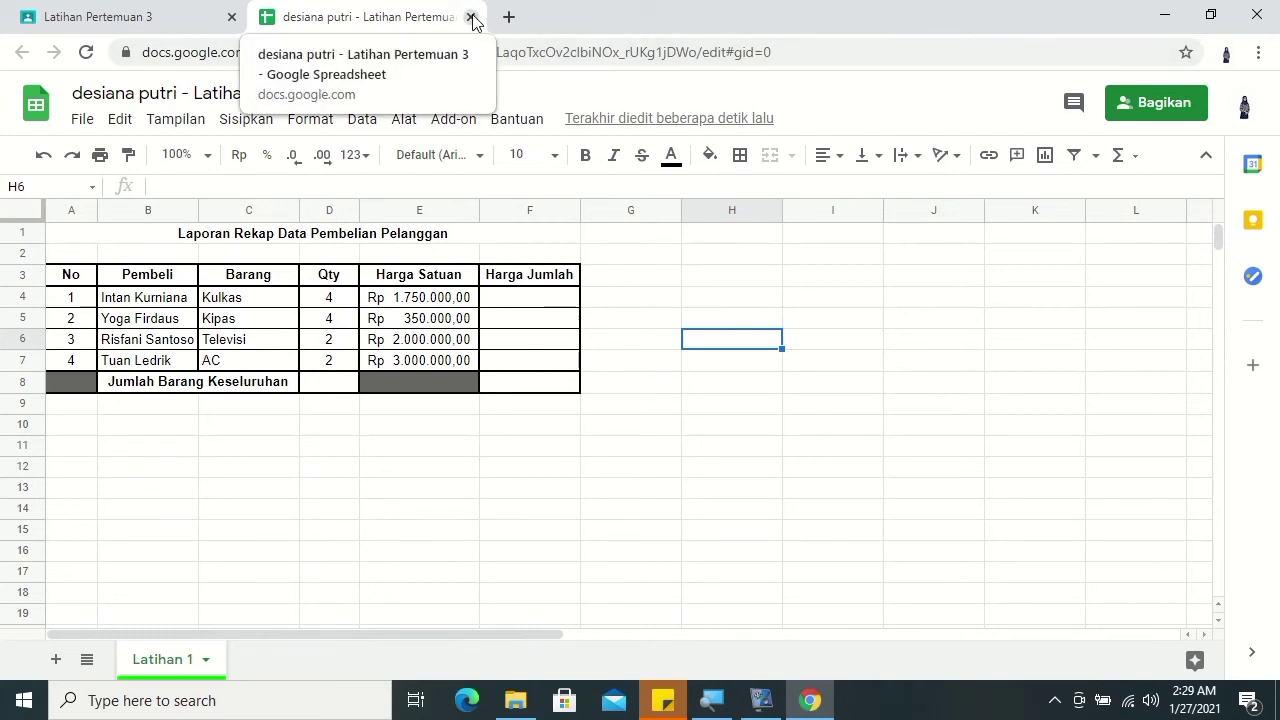
Step: Close the spreadsheet's browser tab to return to the Latihan Pertemuan 3 assignment
{"action": "left_click", "coordinate": [471, 17]}
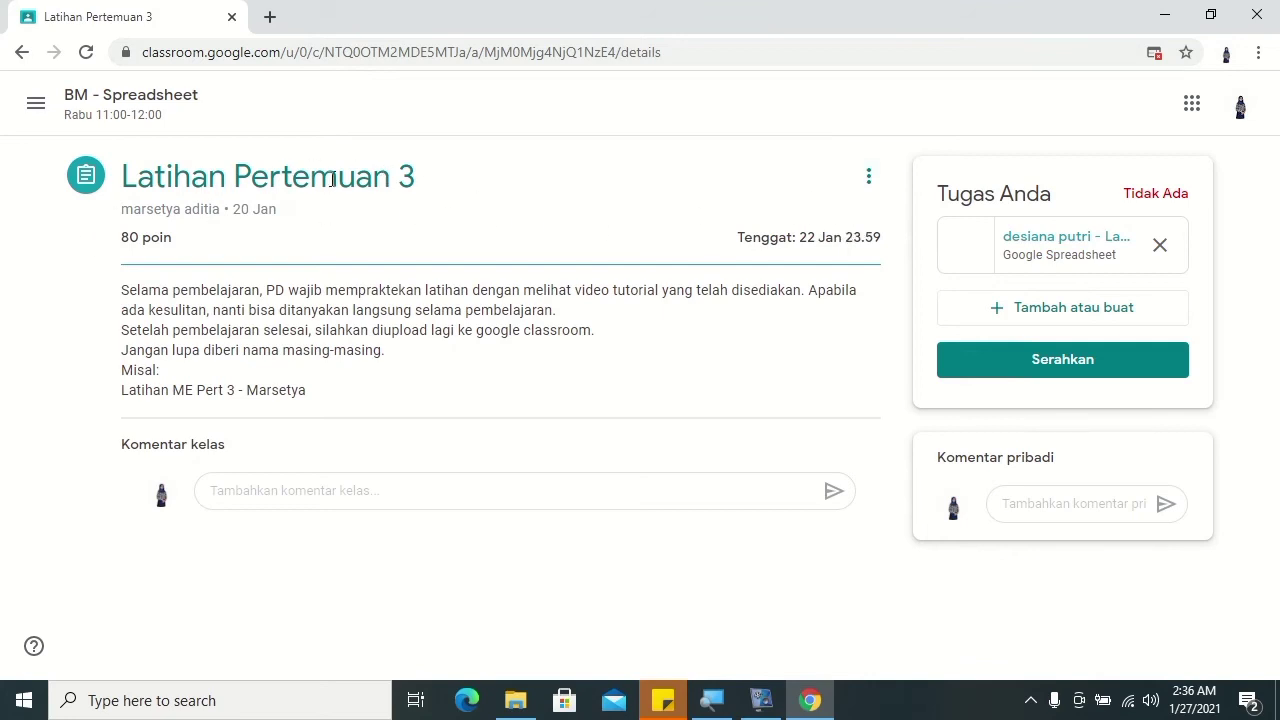
Step: Reopen the attached spreadsheet from Classroom and add a blank Sheet2
{"action": "left_click", "coordinate": [1044, 258]}
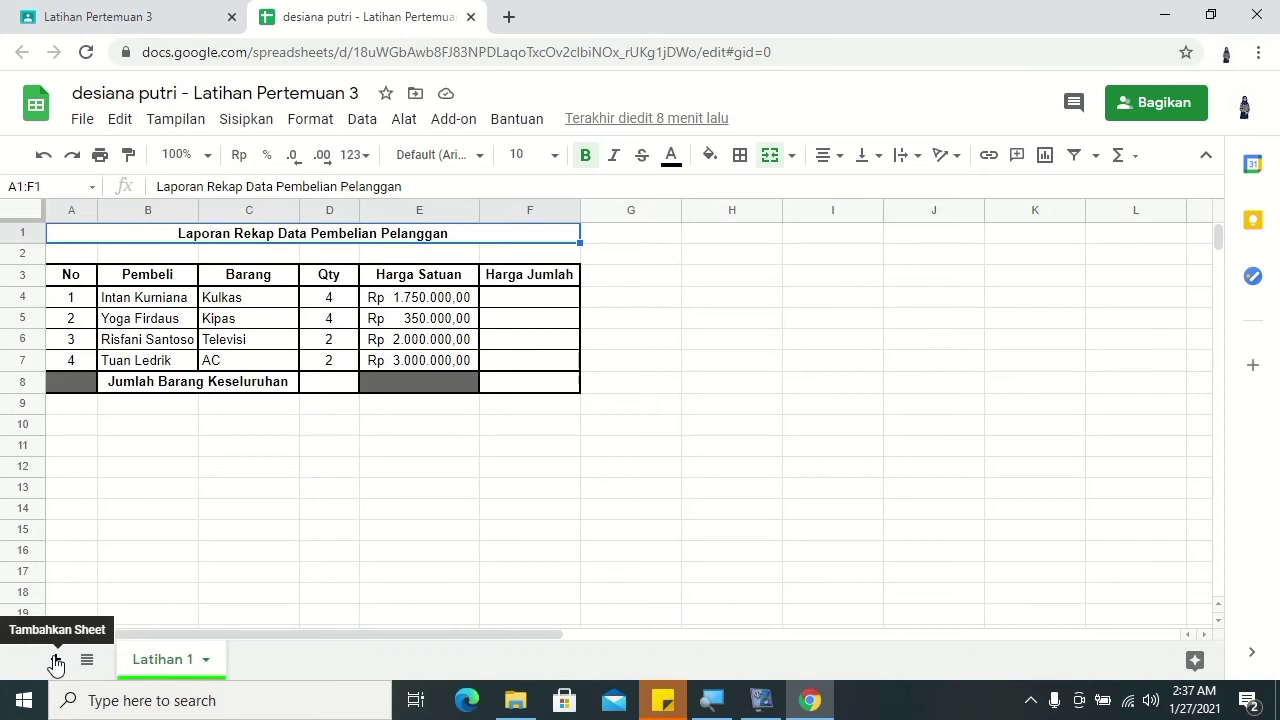
{"action": "left_click", "coordinate": [55, 660]}
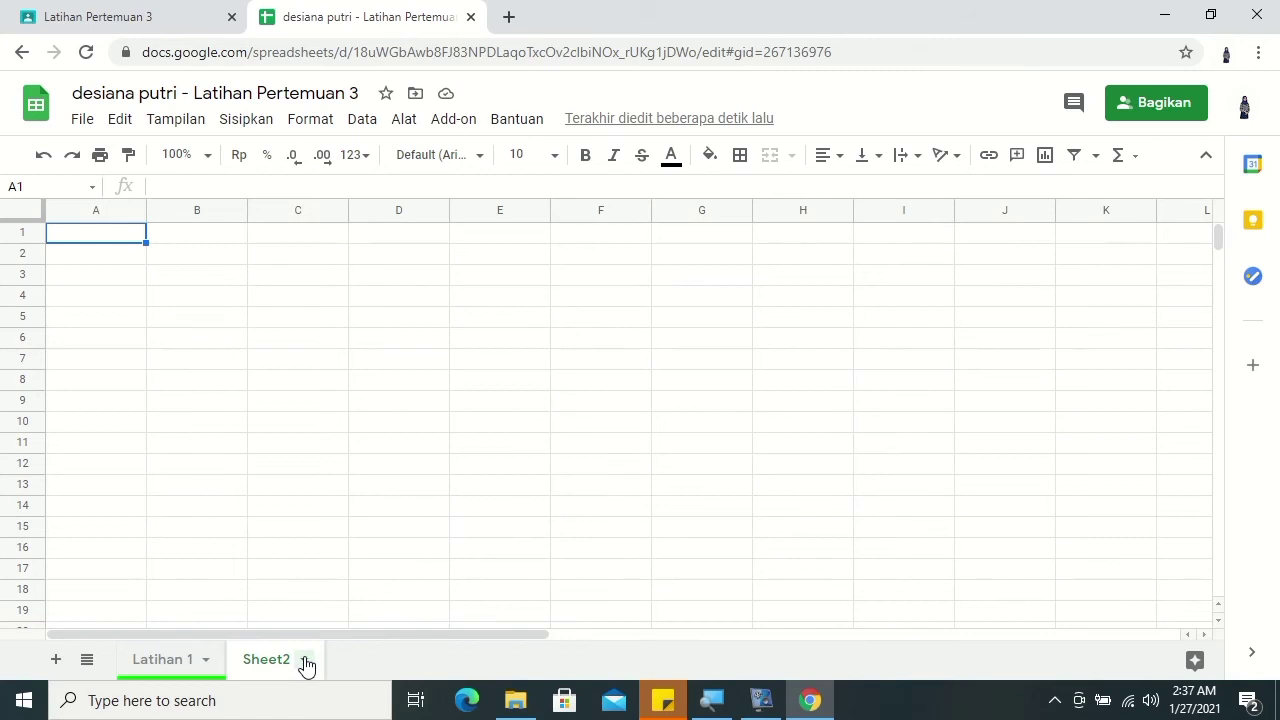
Step: Rename Sheet2 to 'Latihan 2'
{"action": "left_click", "coordinate": [305, 660]}
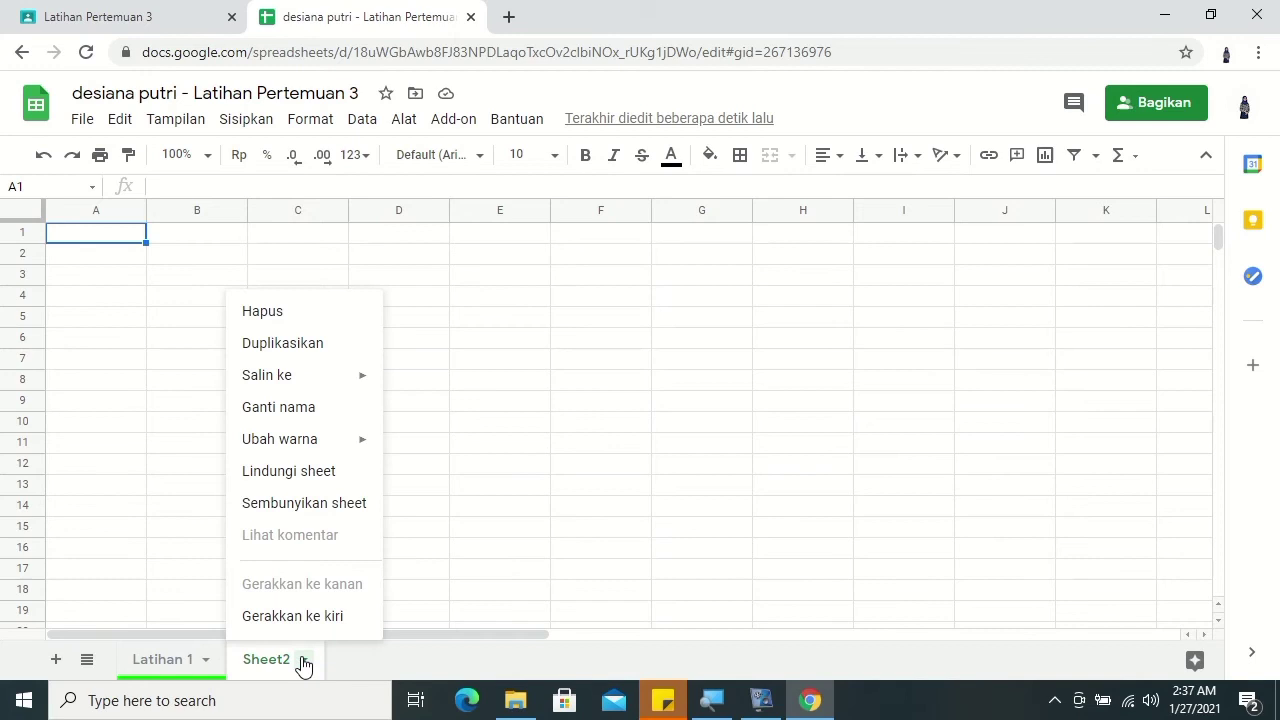
{"action": "left_click", "coordinate": [345, 408]}
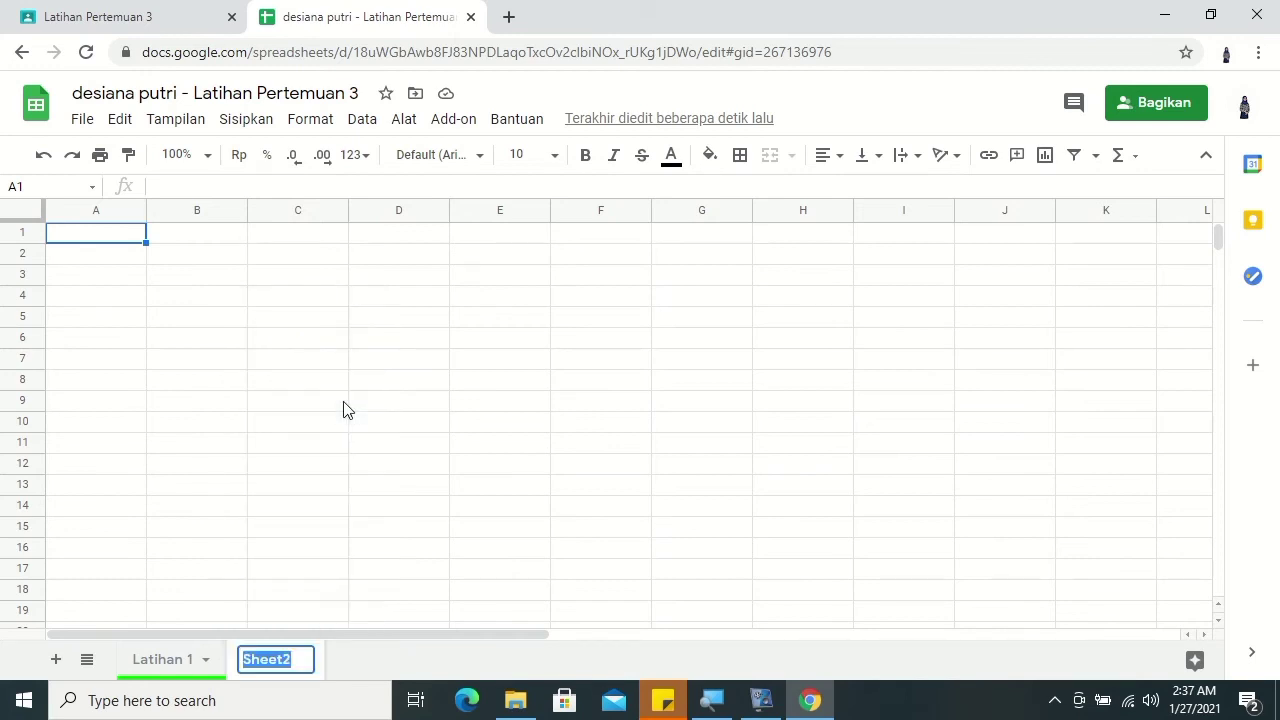
{"action": "type", "text": "Latihan 2"}
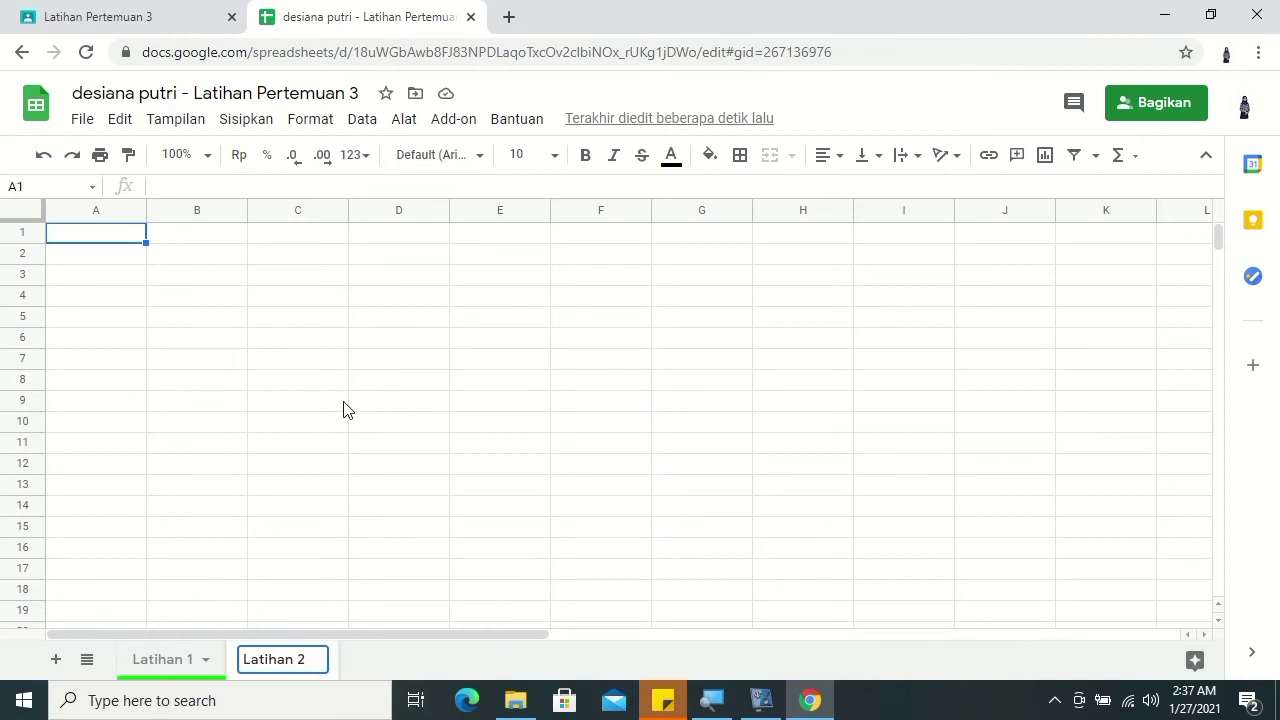
{"action": "left_click", "coordinate": [338, 487]}
Step: Colour the Latihan 2 sheet tab yellow
{"action": "left_click", "coordinate": [317, 660]}
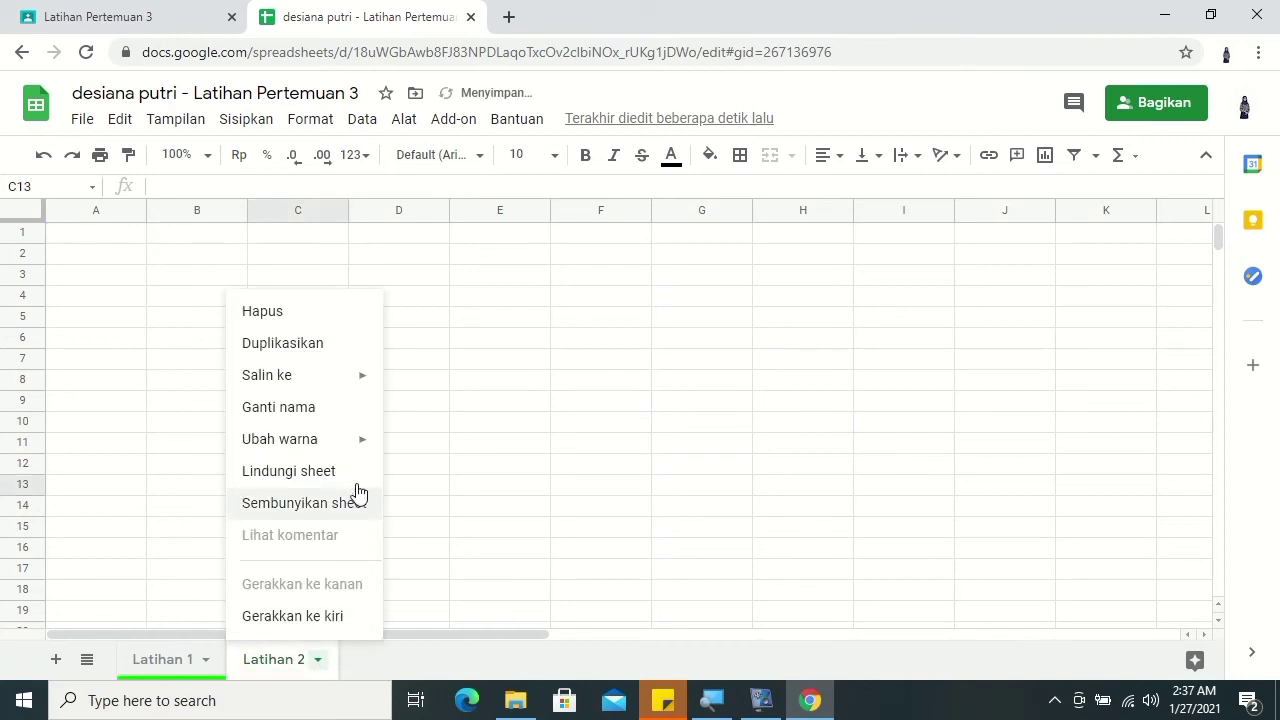
{"action": "left_click", "coordinate": [309, 666]}
{"action": "left_click", "coordinate": [311, 663]}
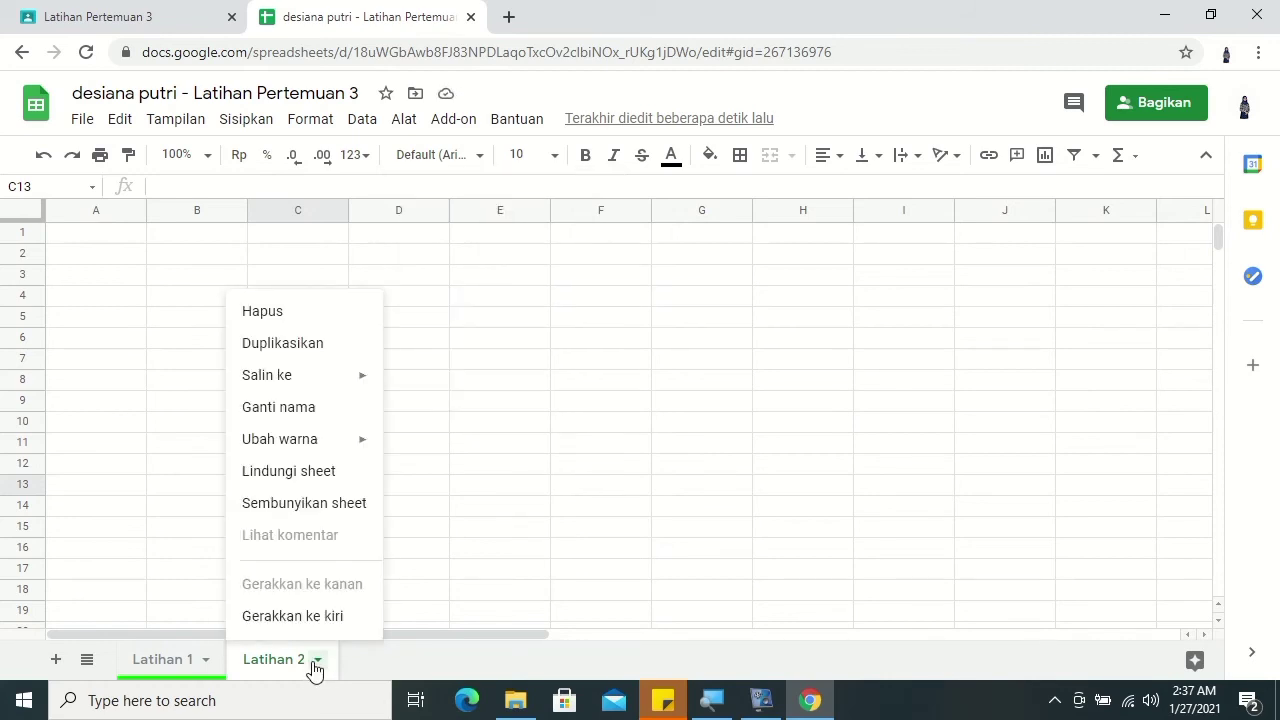
{"action": "left_click", "coordinate": [318, 664]}
{"action": "left_click", "coordinate": [319, 664]}
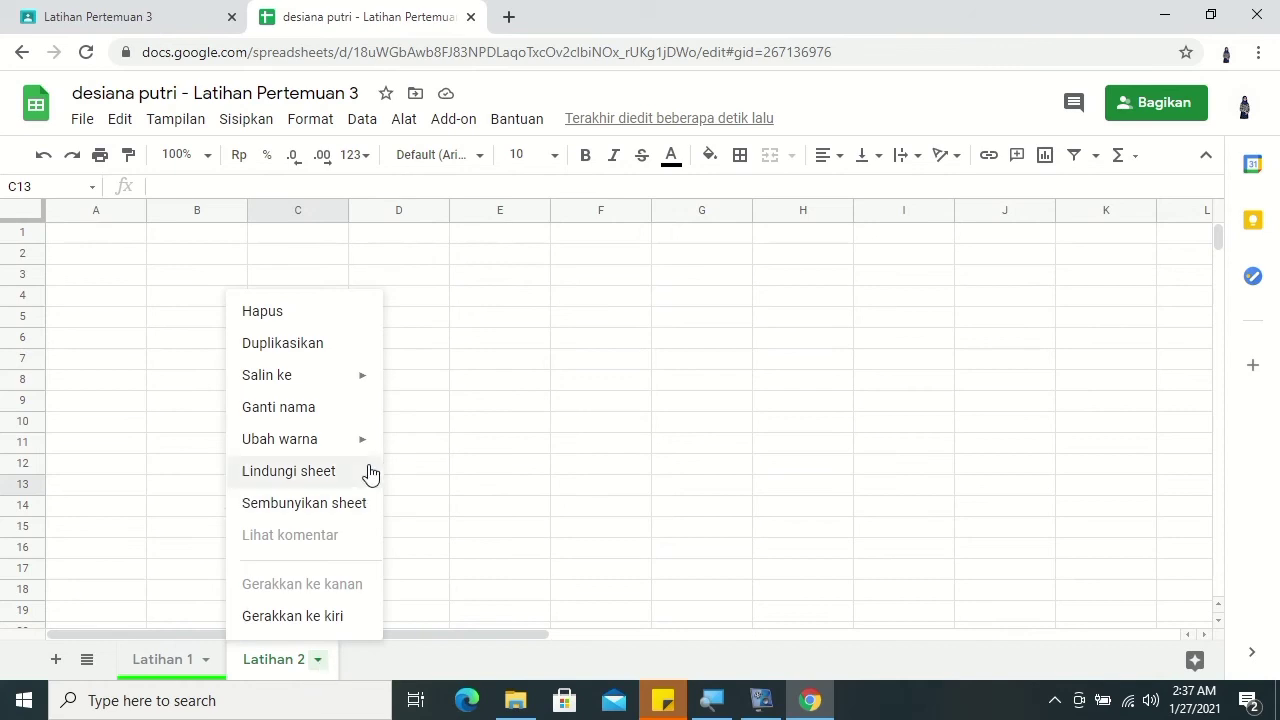
{"action": "mouse_move", "coordinate": [372, 452]}
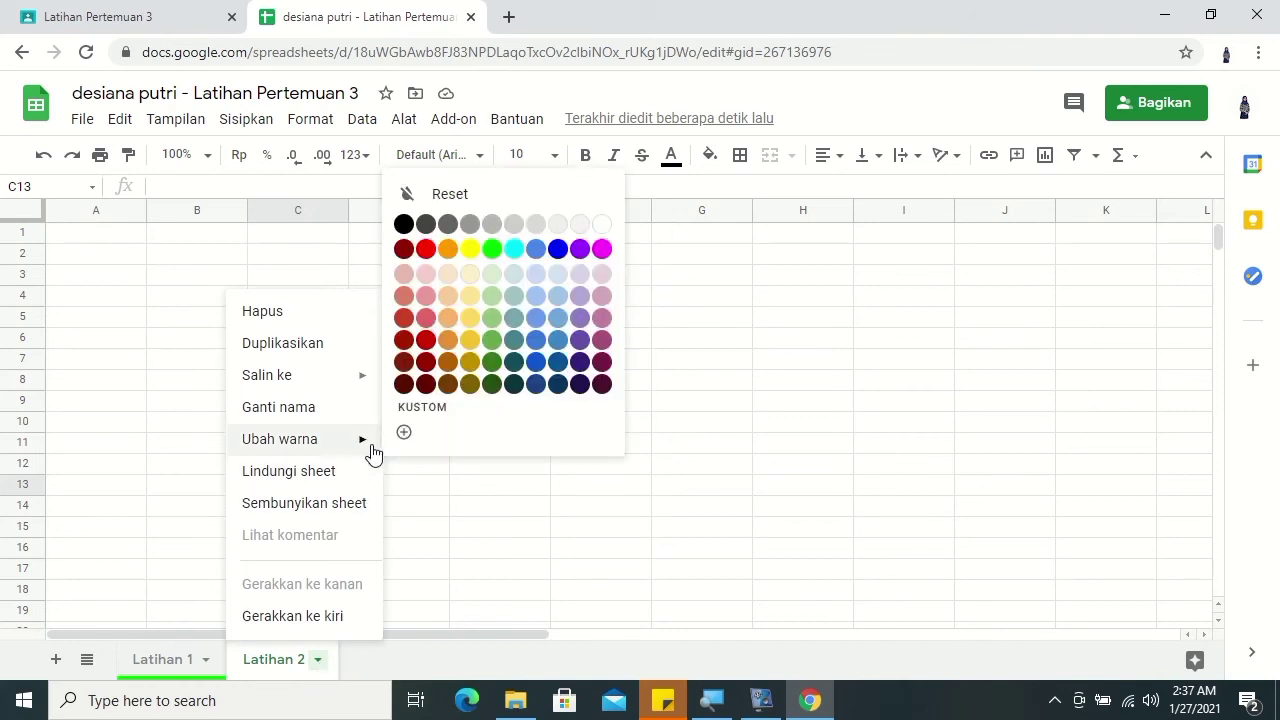
{"action": "left_click", "coordinate": [470, 249]}
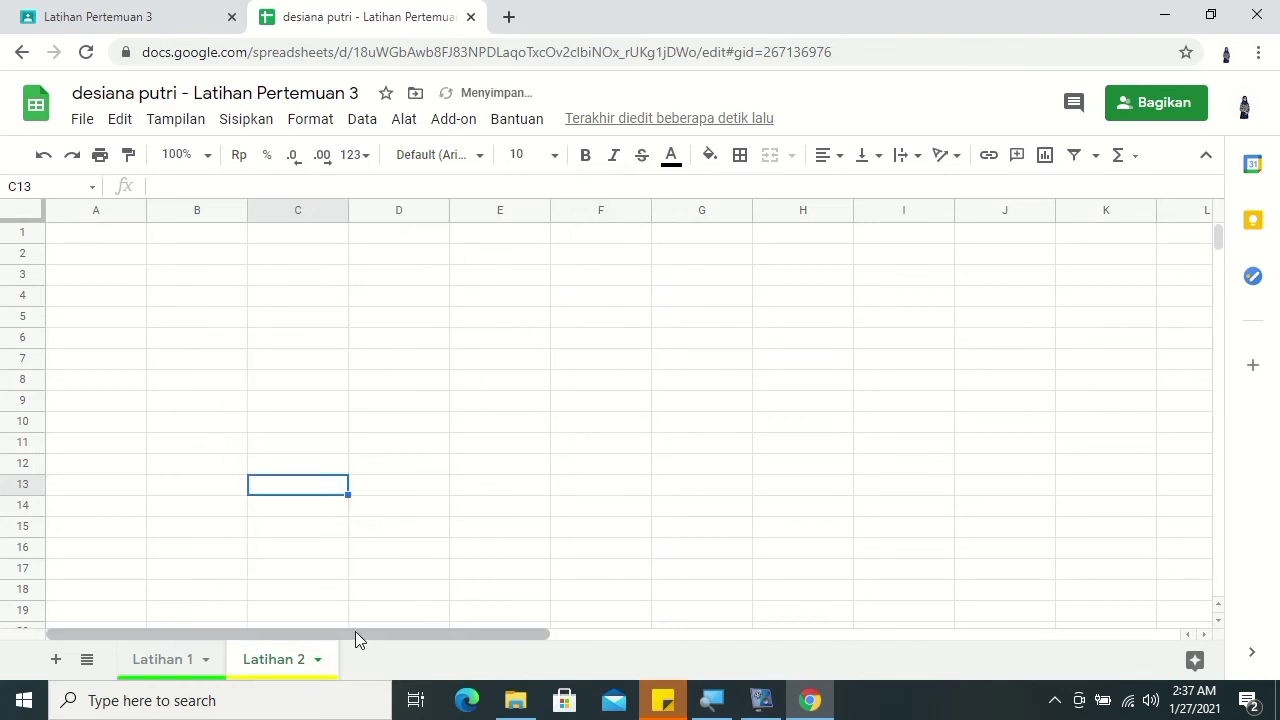
Step: On Latihan 1, set the merged title to Times New Roman at size 14
{"action": "left_click", "coordinate": [180, 657]}
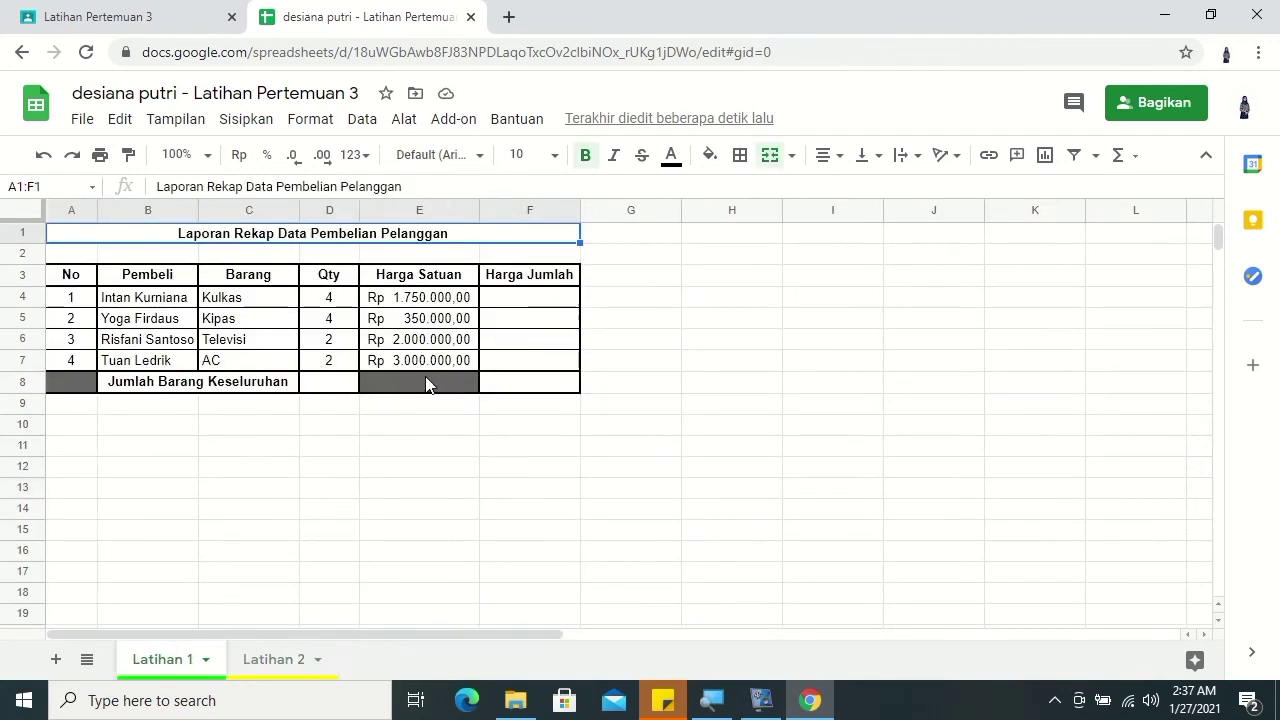
{"action": "left_click", "coordinate": [480, 159]}
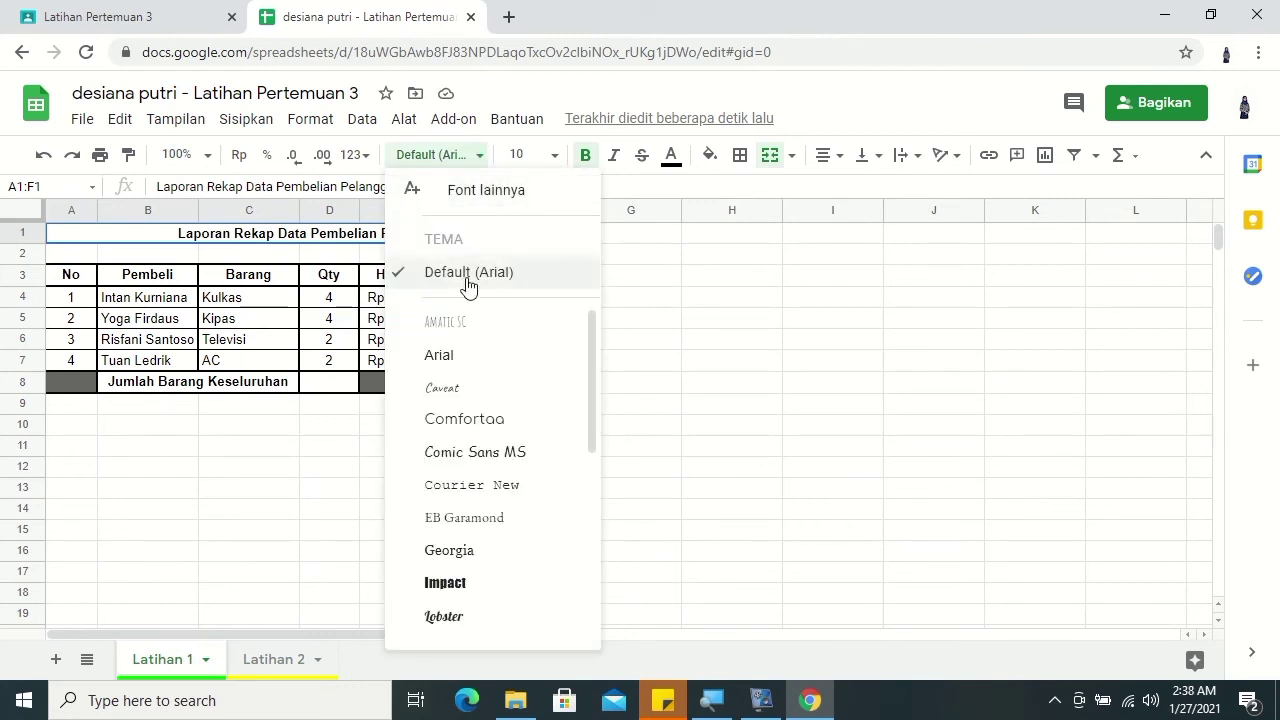
{"action": "left_click_drag", "start_coordinate": [594, 362], "coordinate": [622, 586]}
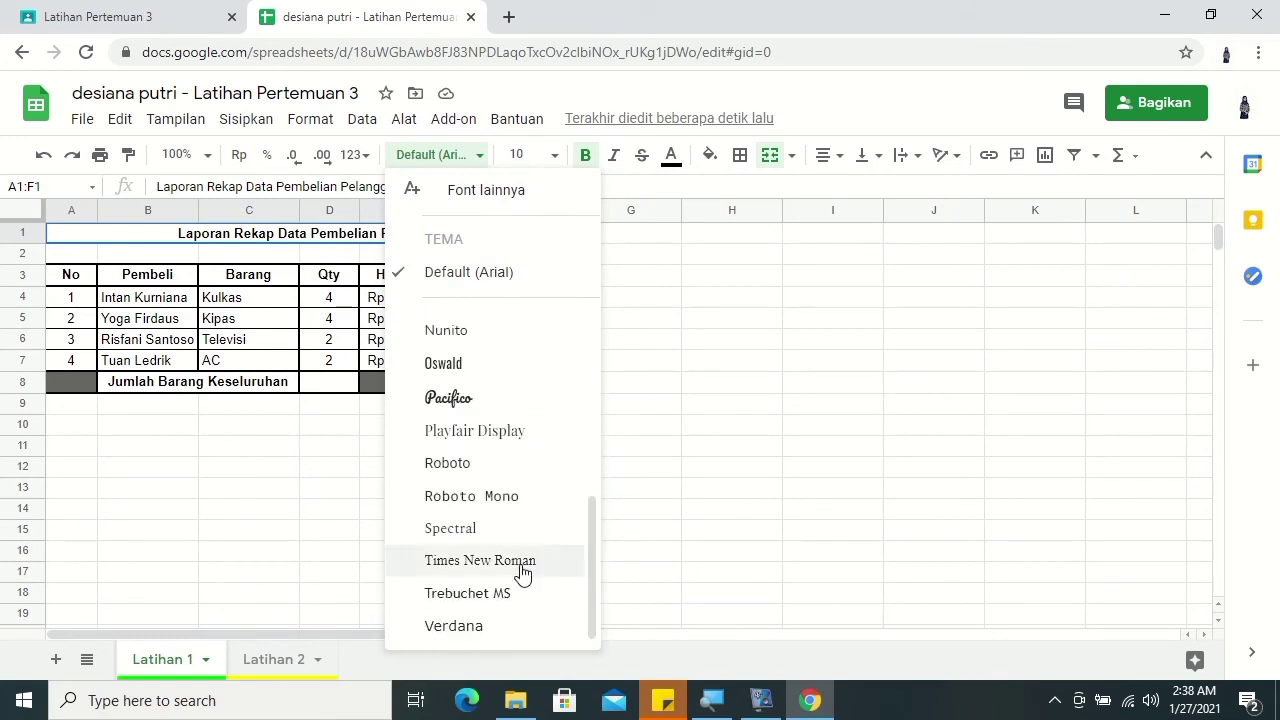
{"action": "mouse_move", "coordinate": [593, 531]}
{"action": "left_mouse_down"}
{"action": "mouse_move", "coordinate": [629, 257]}
{"action": "mouse_move", "coordinate": [589, 564]}
{"action": "left_mouse_up"}
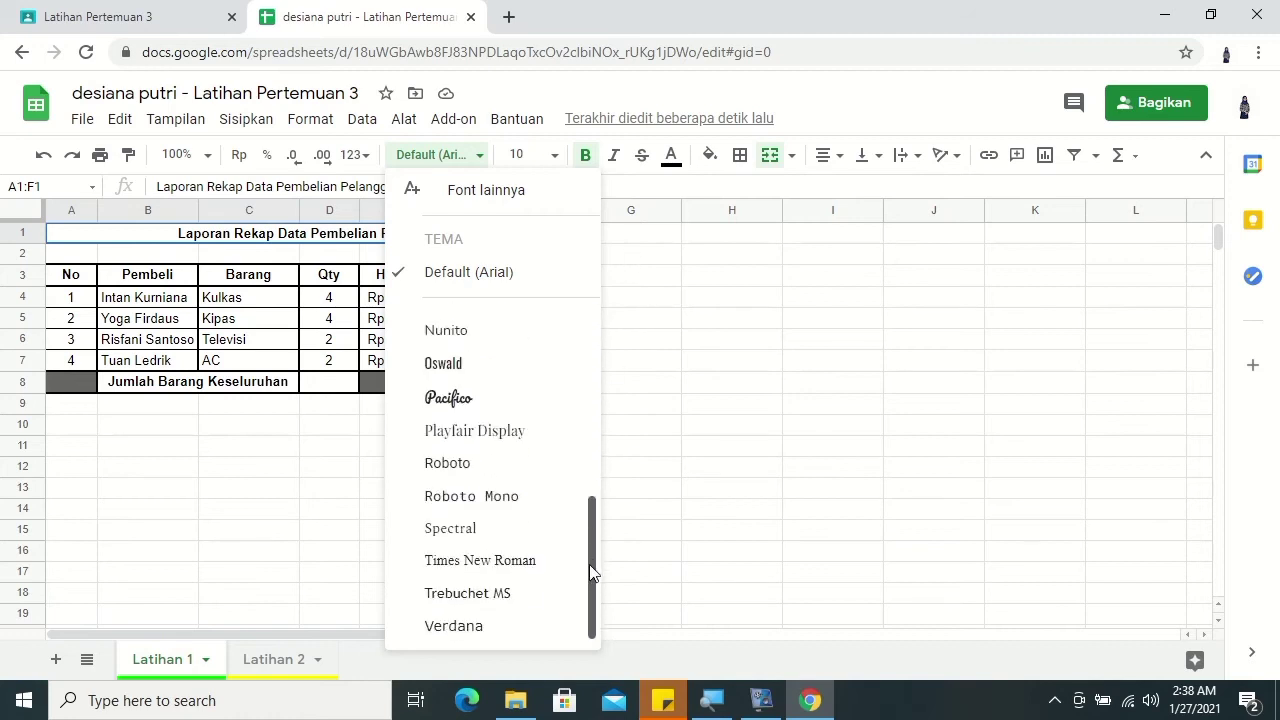
{"action": "left_click", "coordinate": [515, 562]}
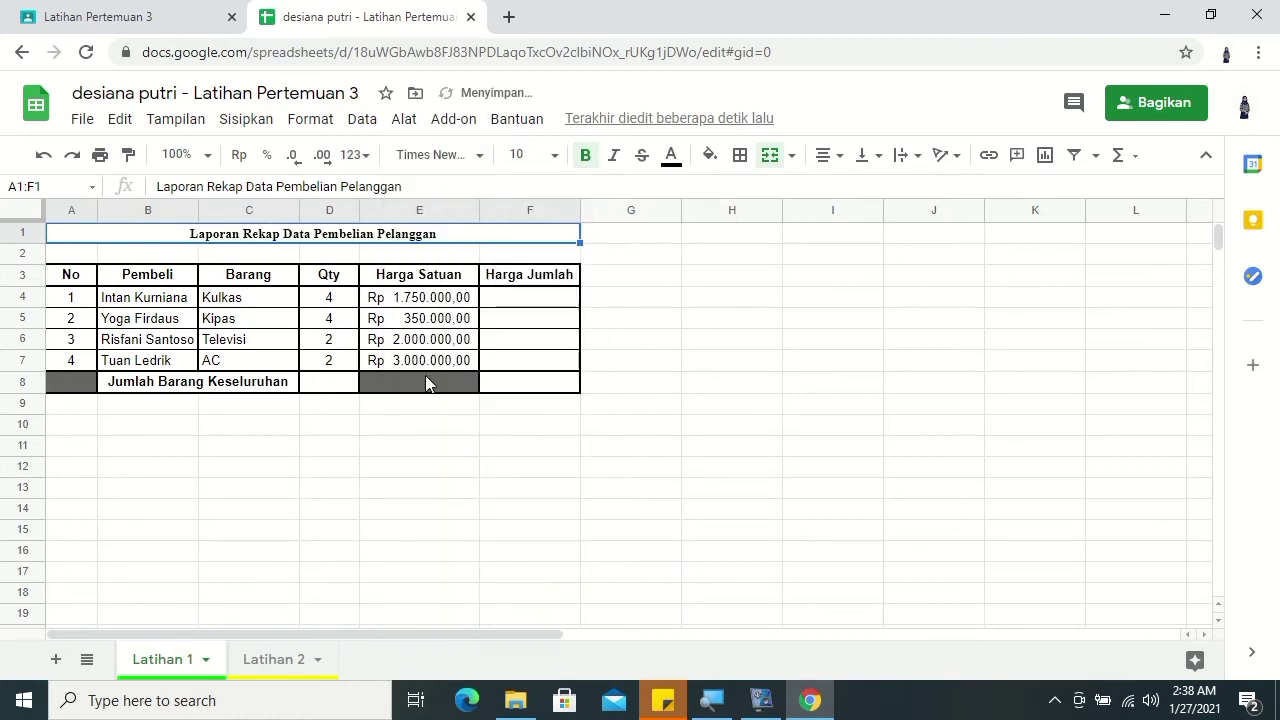
{"action": "left_click", "coordinate": [553, 156]}
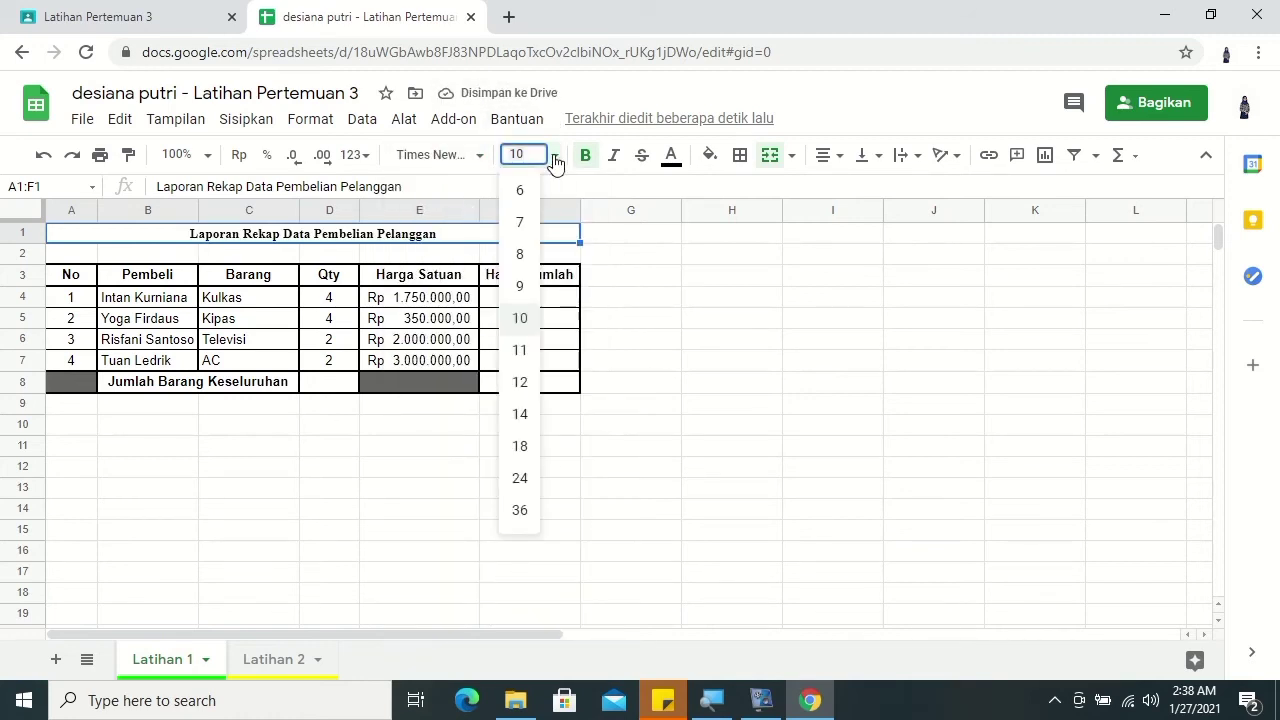
{"action": "left_click", "coordinate": [522, 414]}
{"action": "left_click", "coordinate": [752, 299]}
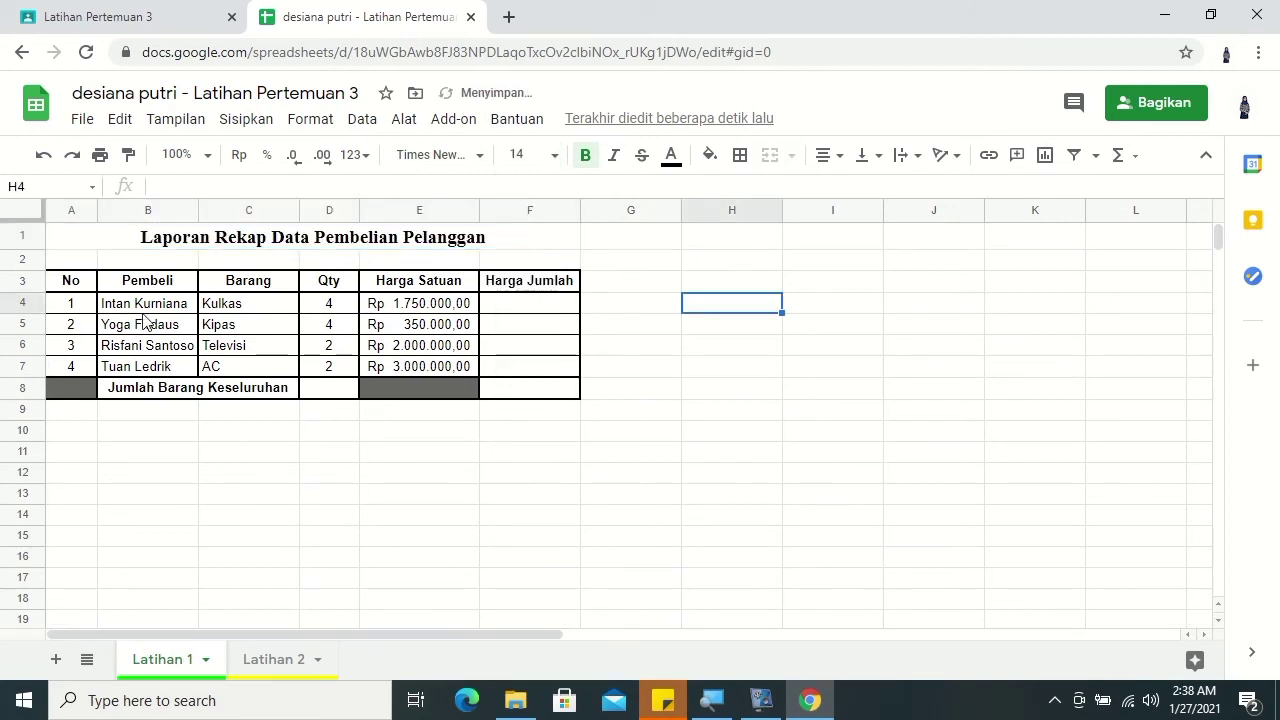
{"action": "left_click", "coordinate": [72, 285]}
Step: Set the A3:F3 header row to size 13 and auto-fit column F
{"action": "left_click_drag", "start_coordinate": [72, 285], "coordinate": [537, 287]}
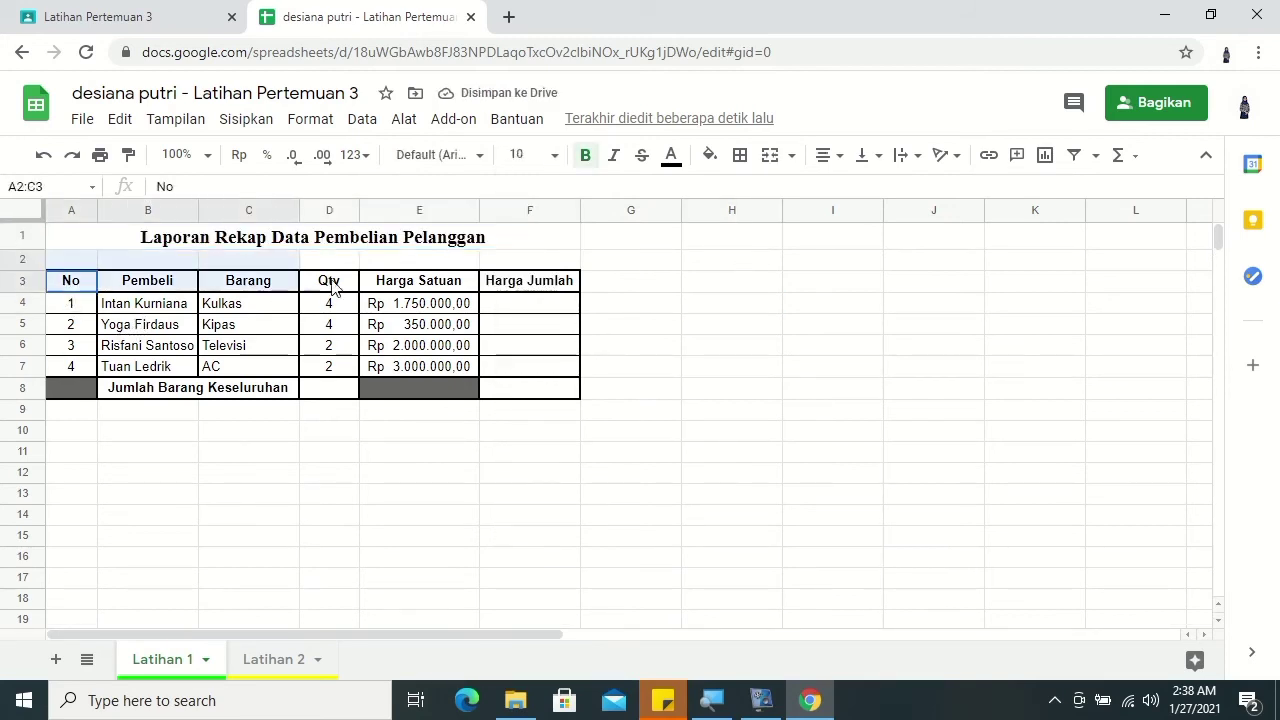
{"action": "left_click", "coordinate": [530, 154]}
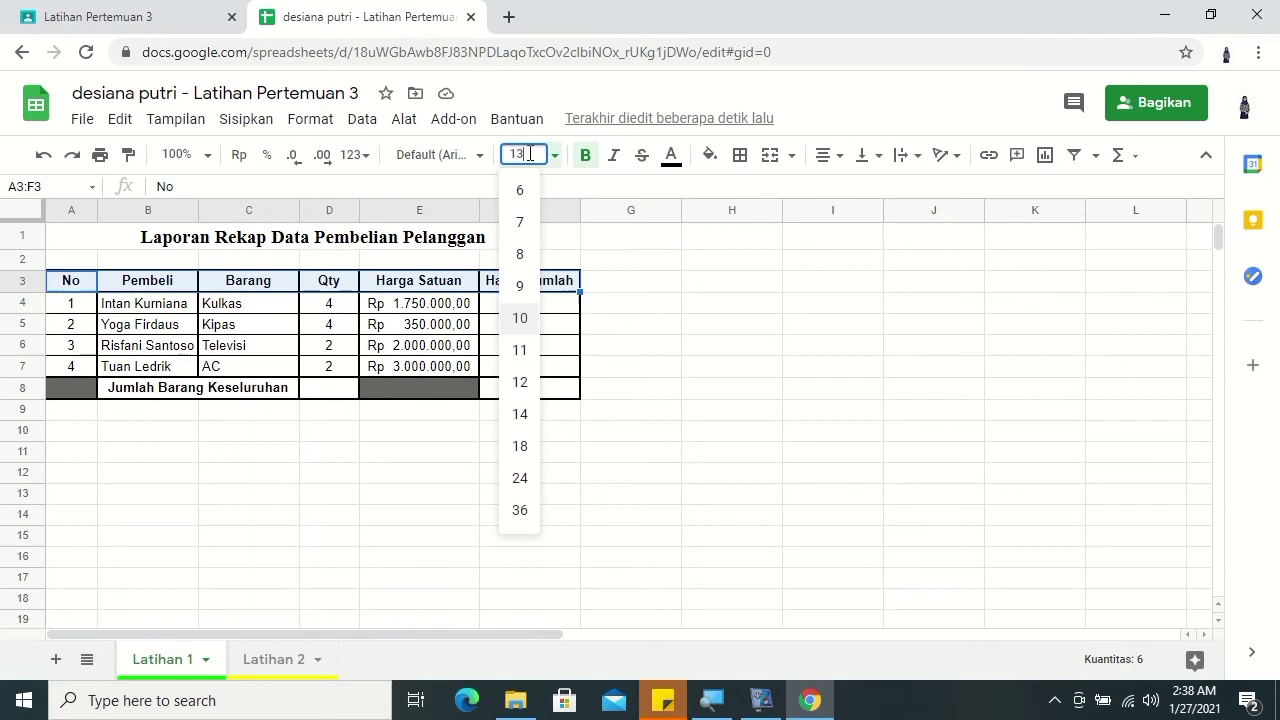
{"action": "key", "text": "Return"}
{"action": "left_click", "coordinate": [626, 375]}
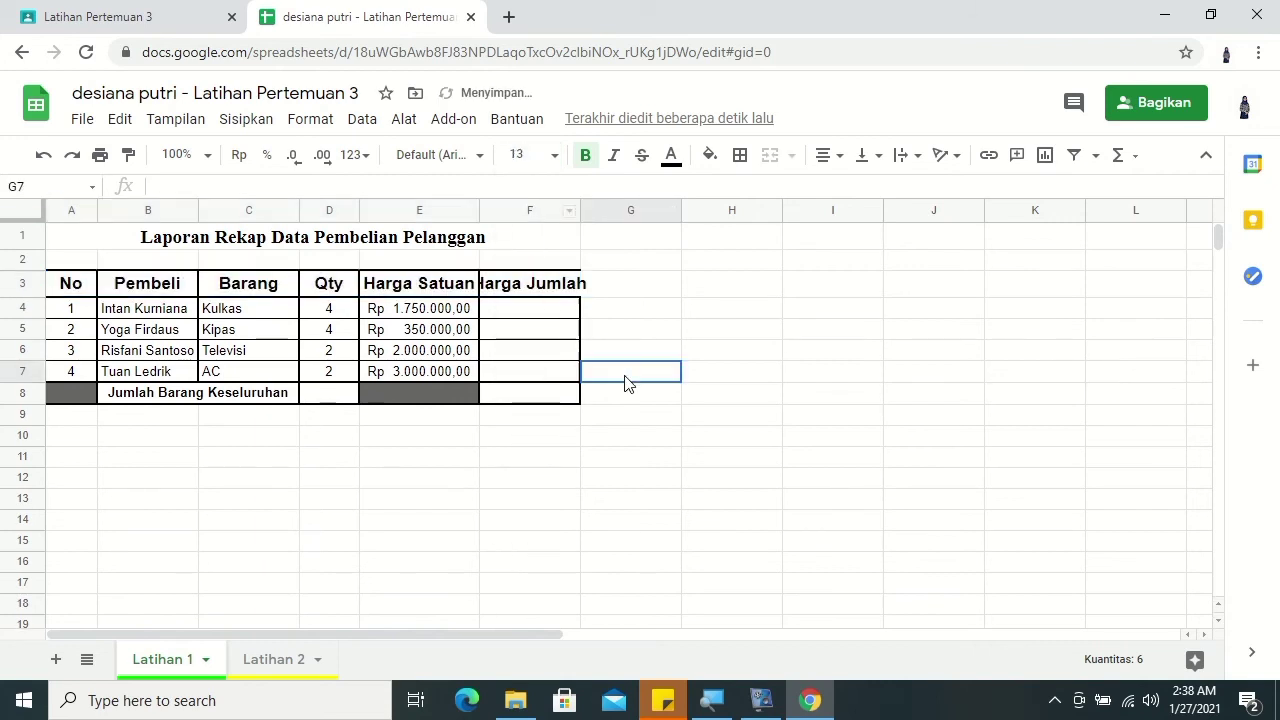
{"action": "left_click", "coordinate": [556, 286]}
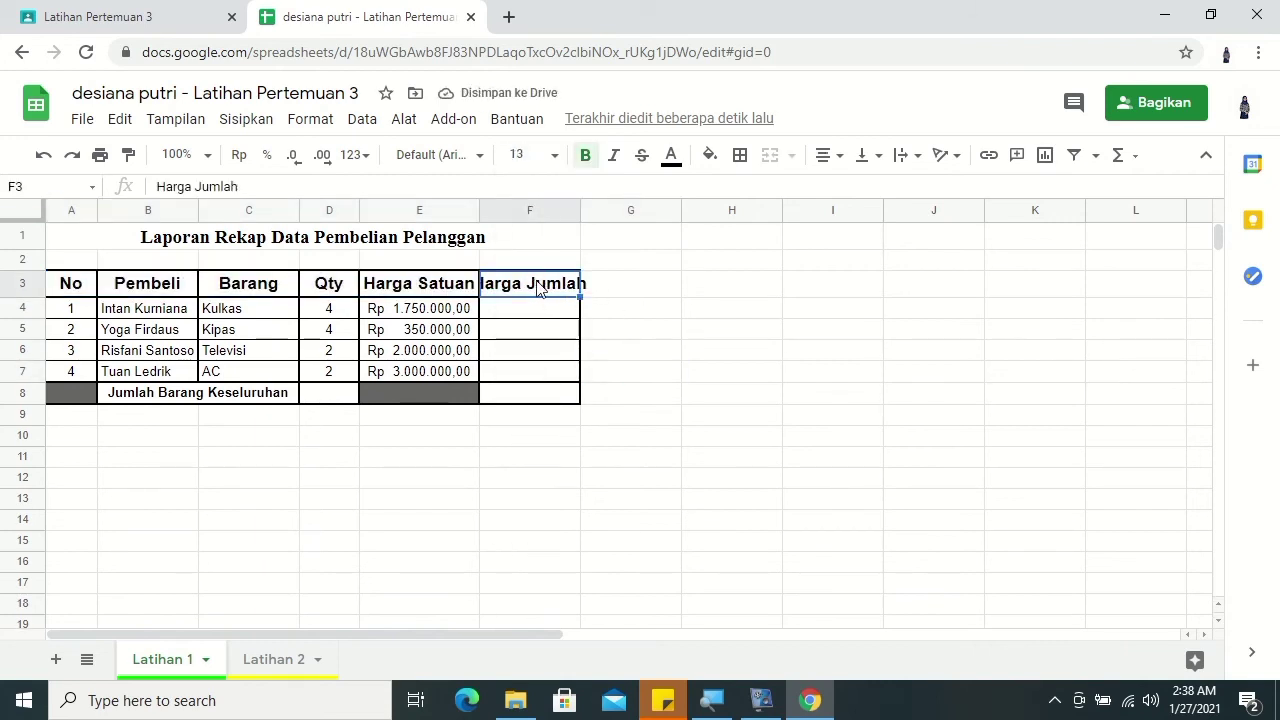
{"action": "double_click", "coordinate": [578, 207]}
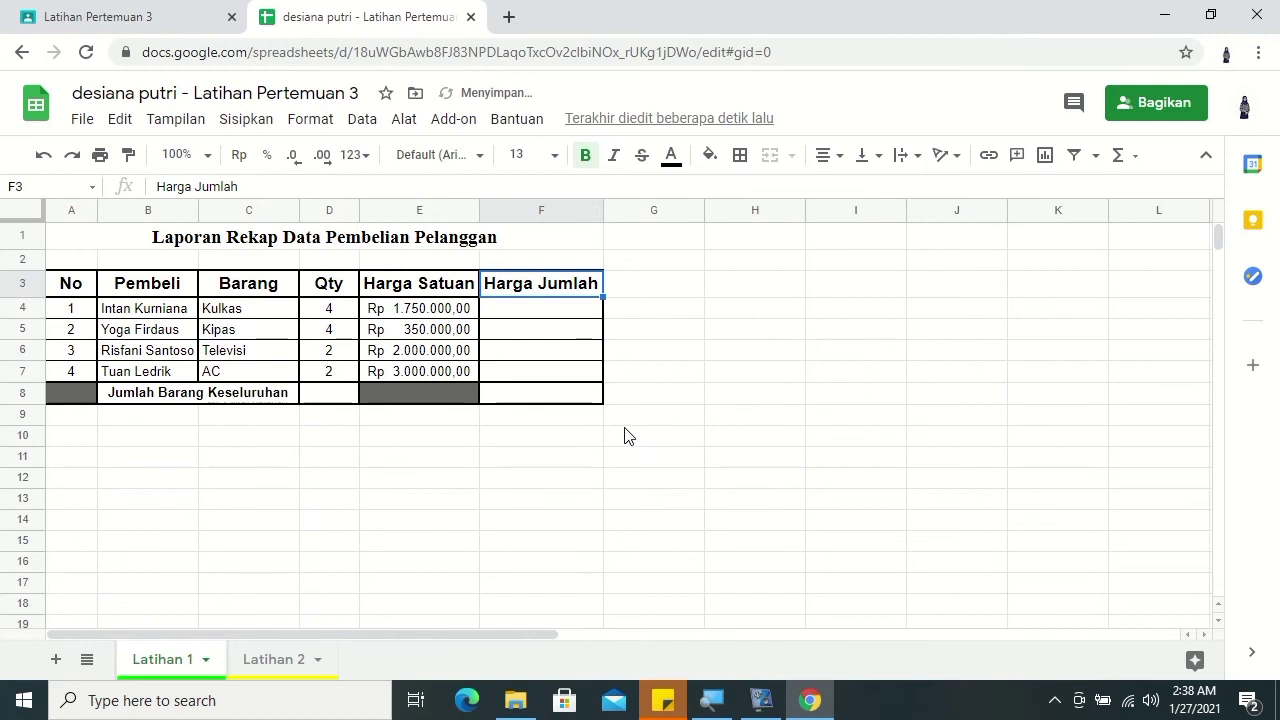
Step: Set the Jumlah Barang Keseluruhan label to size 12 and widen columns C and B
{"action": "left_click", "coordinate": [184, 398]}
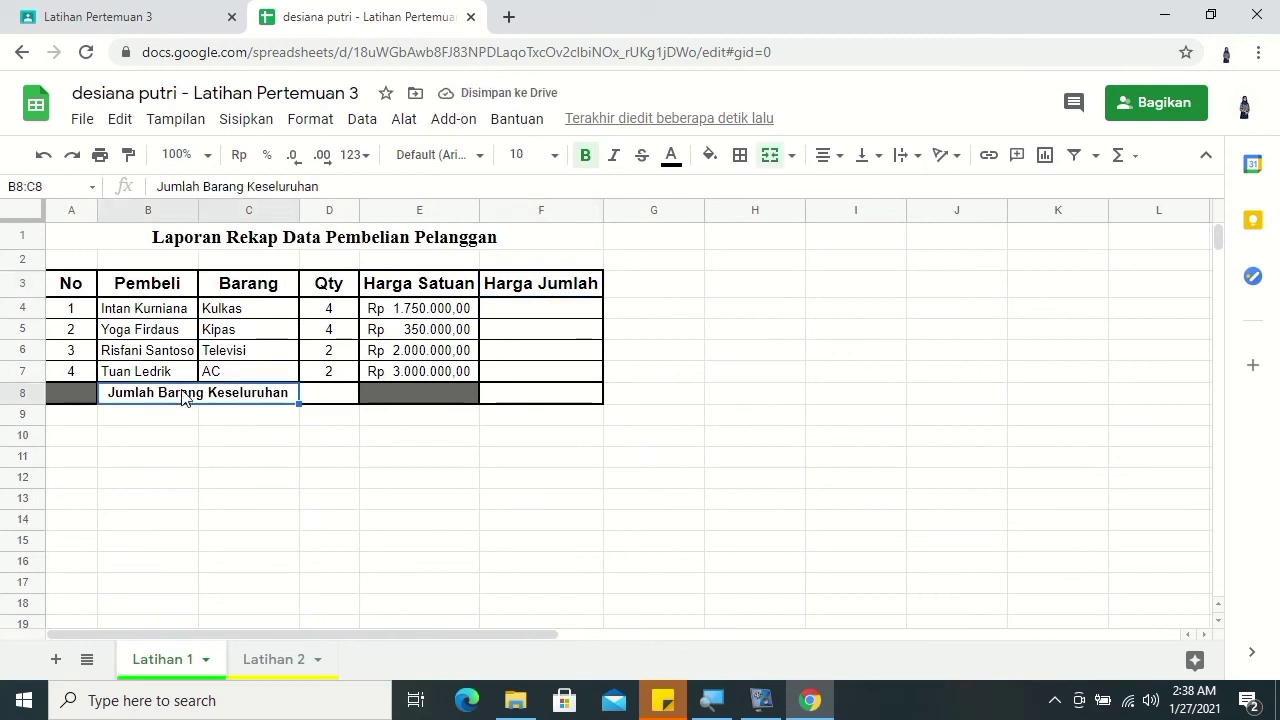
{"action": "left_click", "coordinate": [555, 156]}
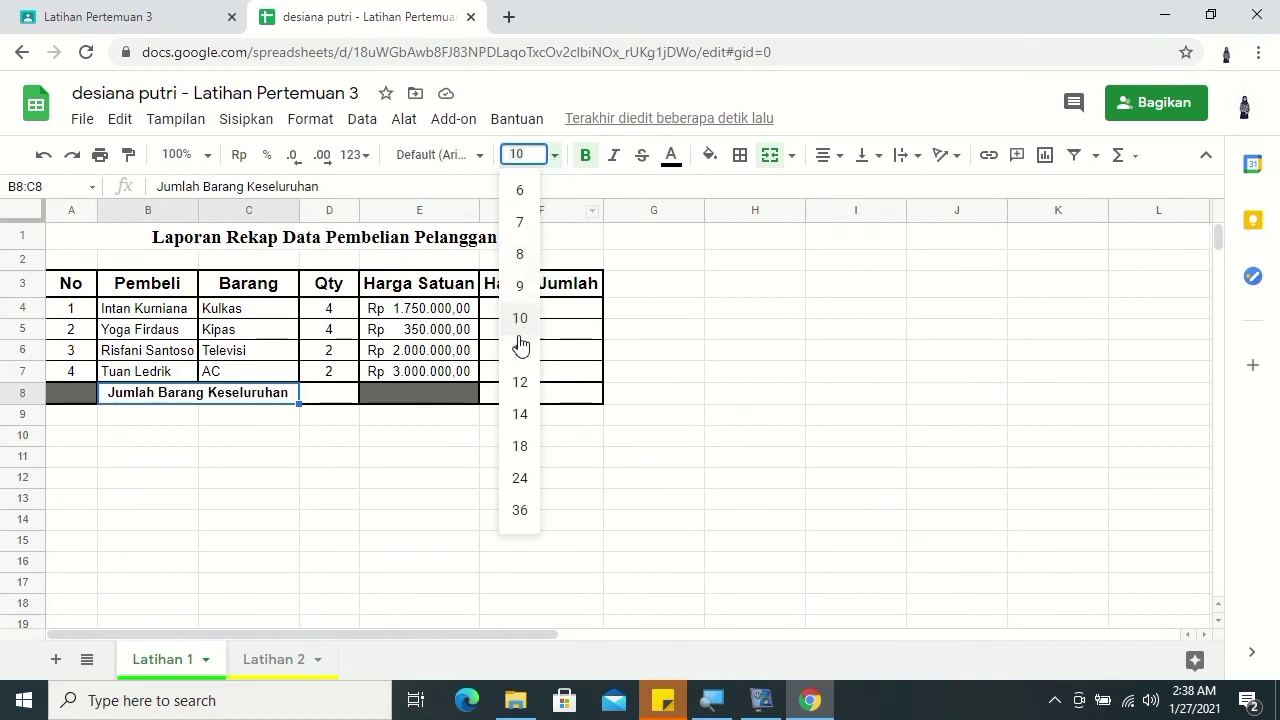
{"action": "left_click", "coordinate": [520, 382]}
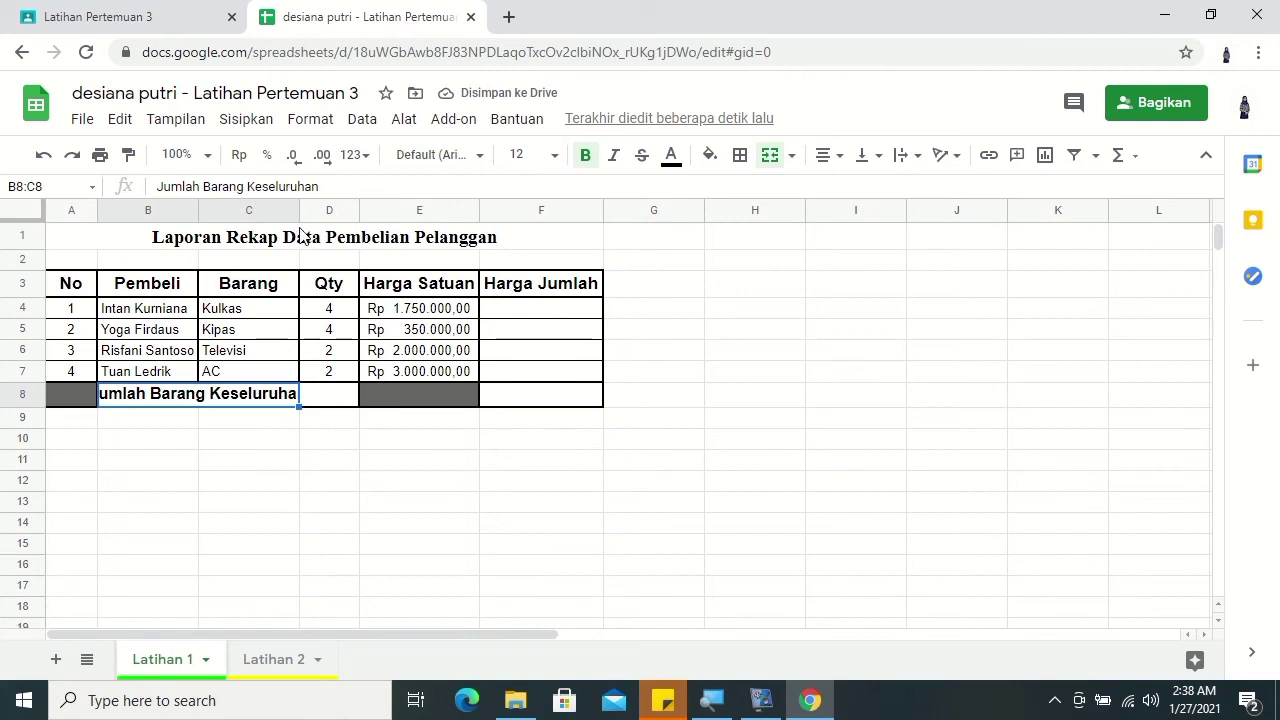
{"action": "left_click_drag", "start_coordinate": [299, 210], "coordinate": [309, 210]}
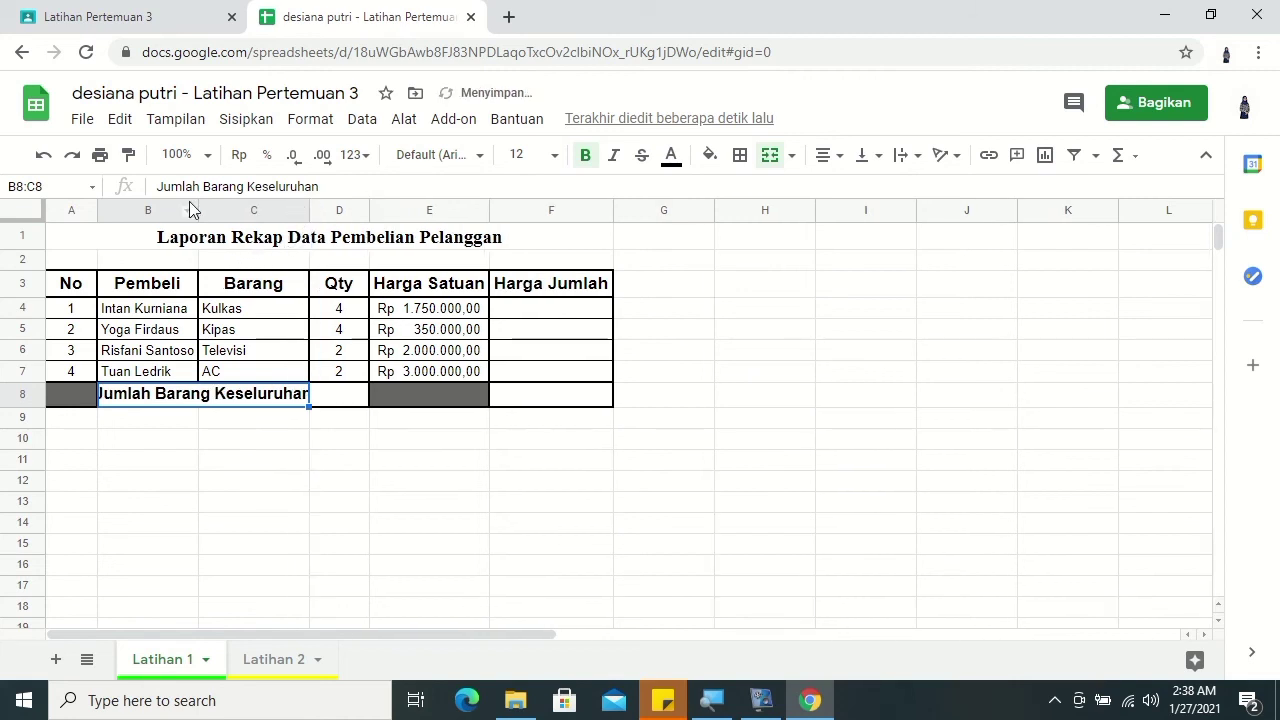
{"action": "left_click_drag", "start_coordinate": [197, 204], "coordinate": [216, 204]}
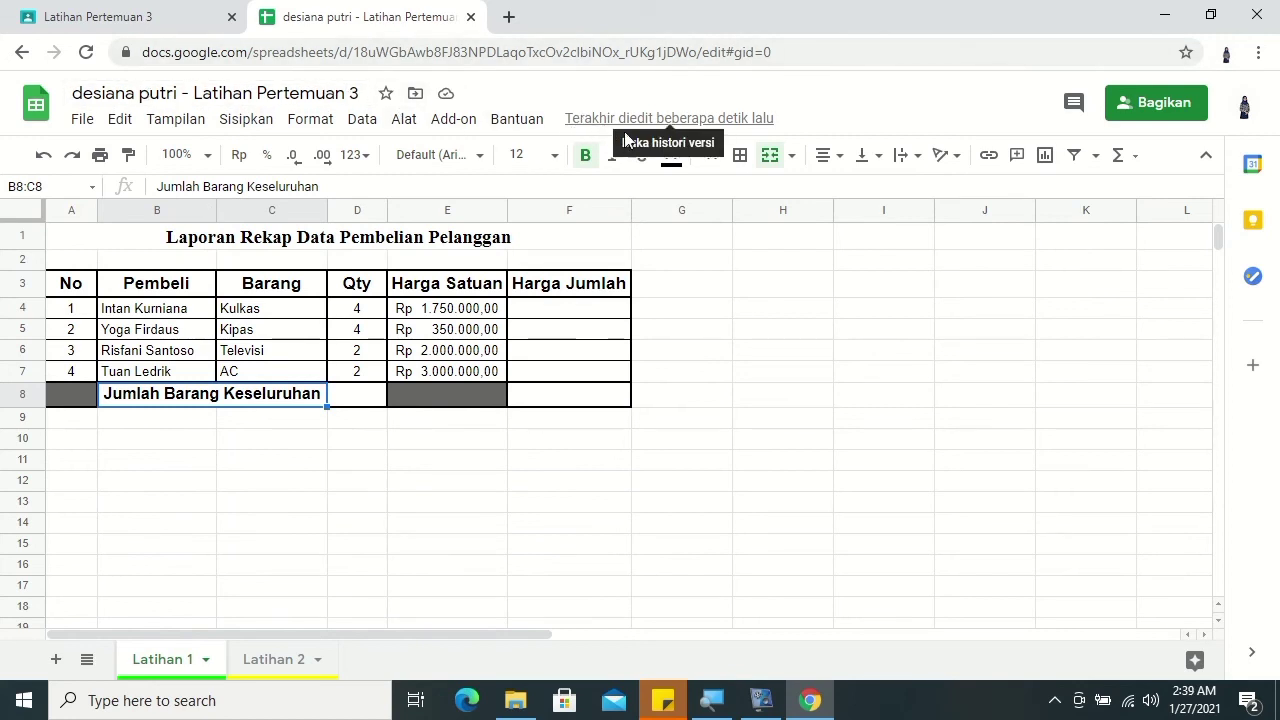
Step: Close the spreadsheet, reopen the attachment from Latihan Pertemuan 3 to check it, then close it
{"action": "left_click", "coordinate": [471, 17]}
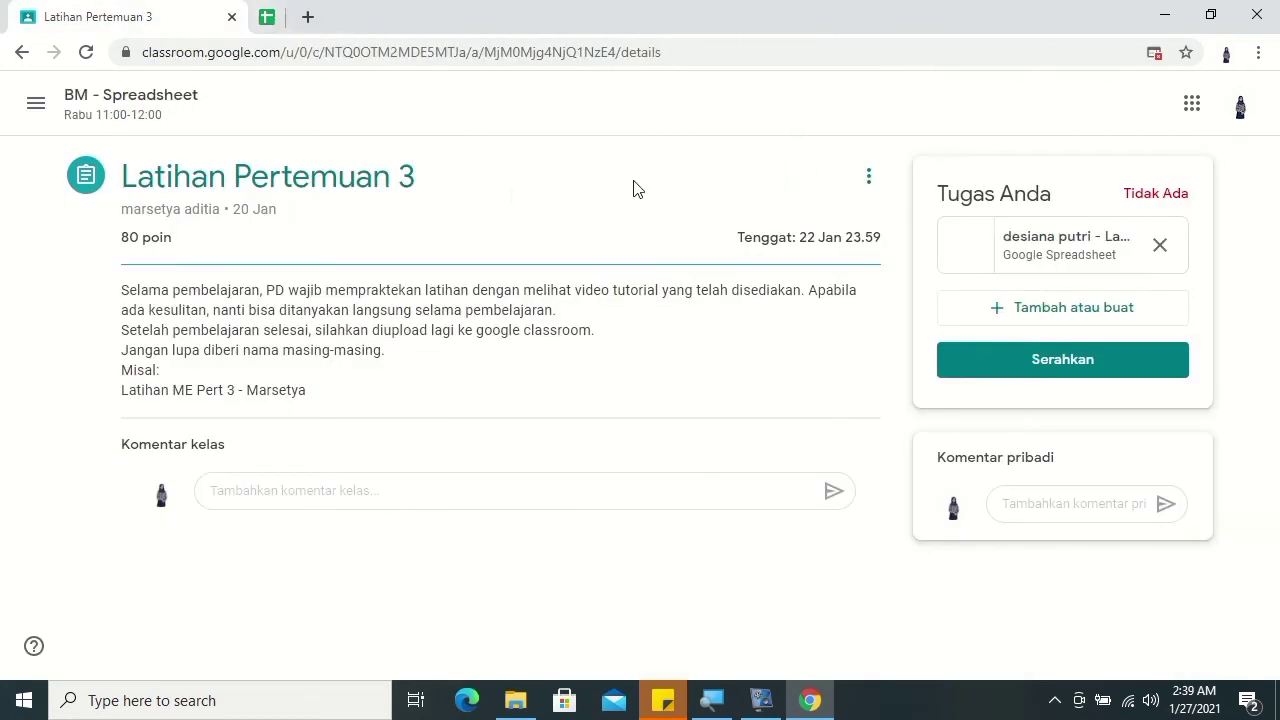
{"action": "left_click", "coordinate": [1001, 249]}
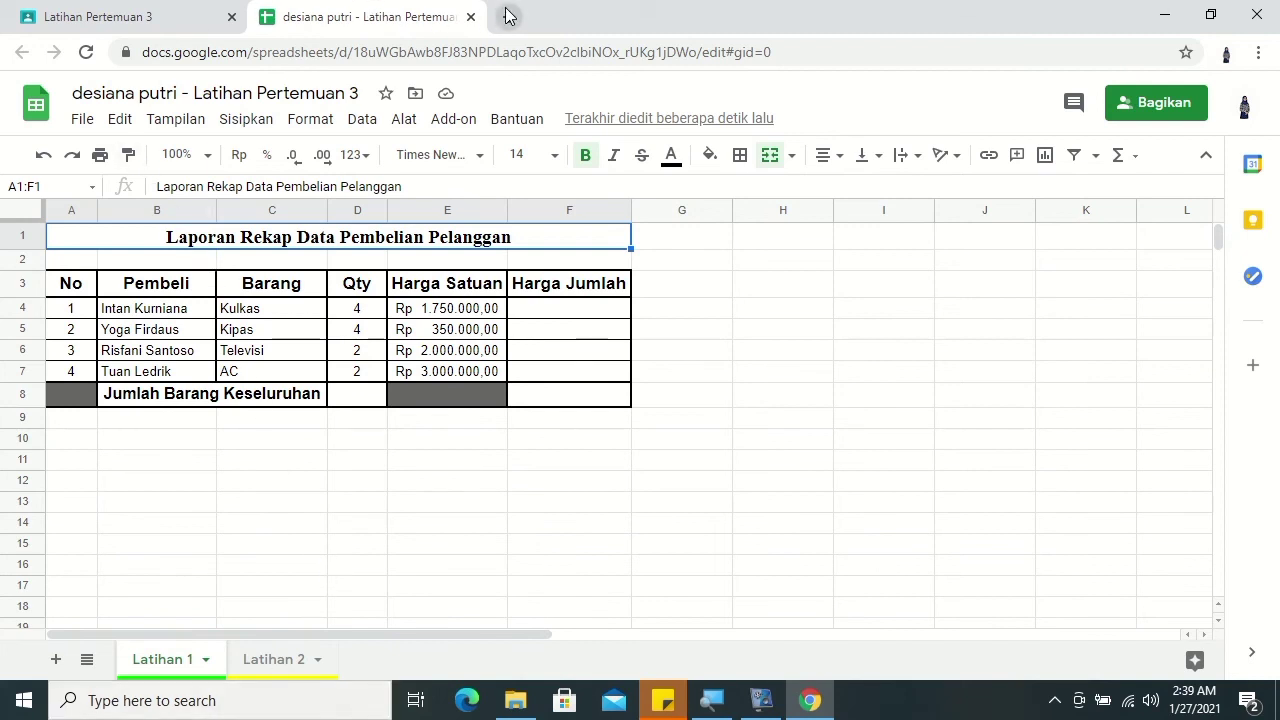
{"action": "left_click", "coordinate": [471, 17]}
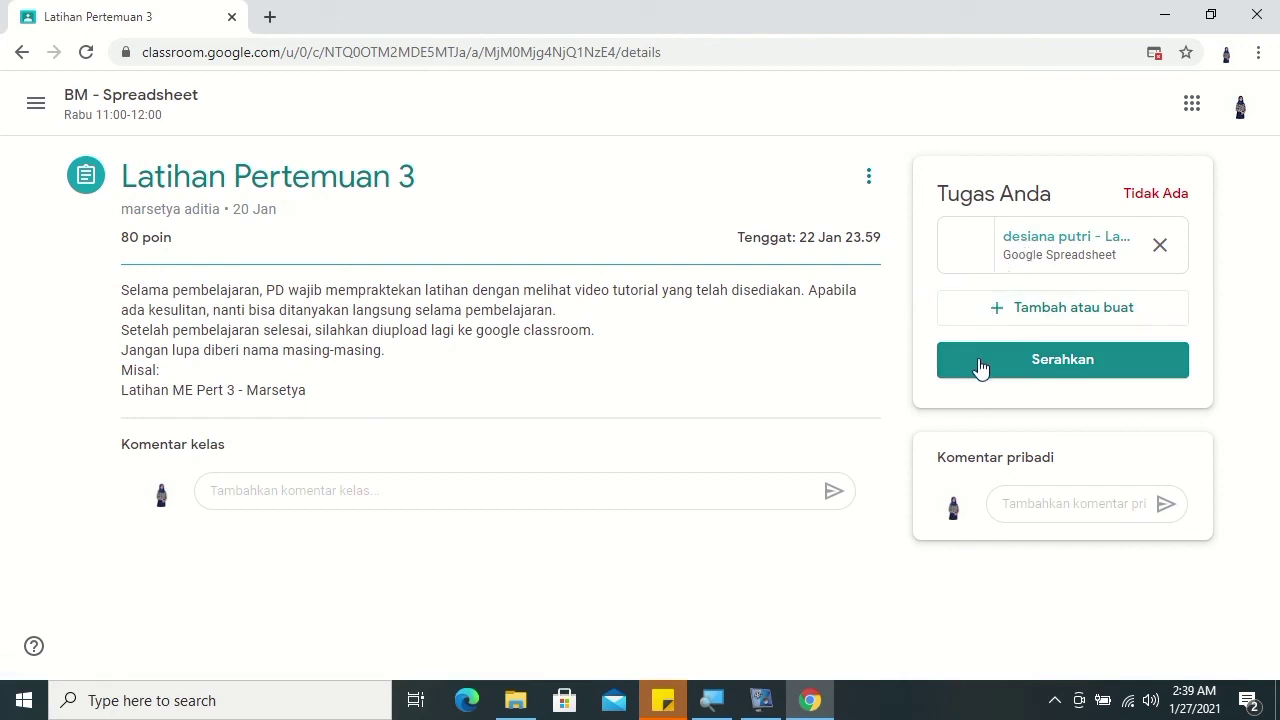
Step: Submit Latihan Pertemuan 3 with Serahkan and confirm the hand-in
{"action": "left_click", "coordinate": [1029, 362]}
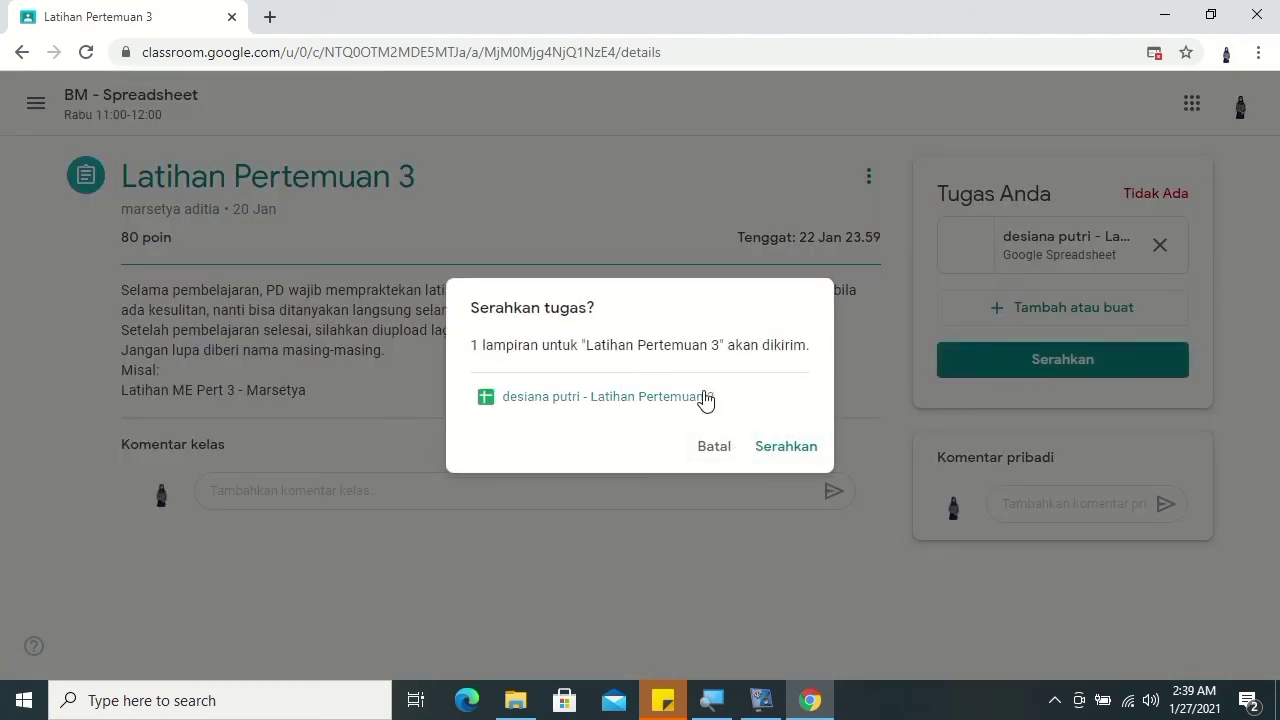
{"action": "left_click", "coordinate": [779, 449]}
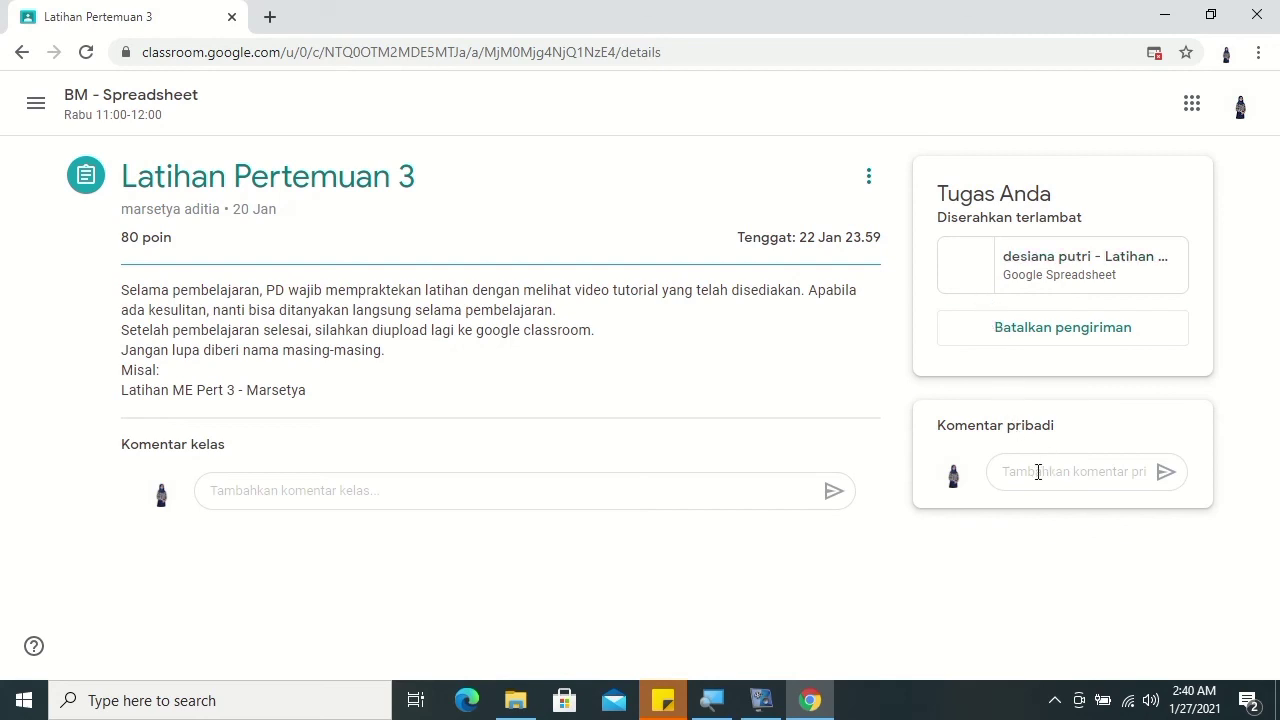
Step: Start a private comment with the greeting 'Selamat pagi Pak.' on its own line
{"action": "left_click", "coordinate": [1068, 481]}
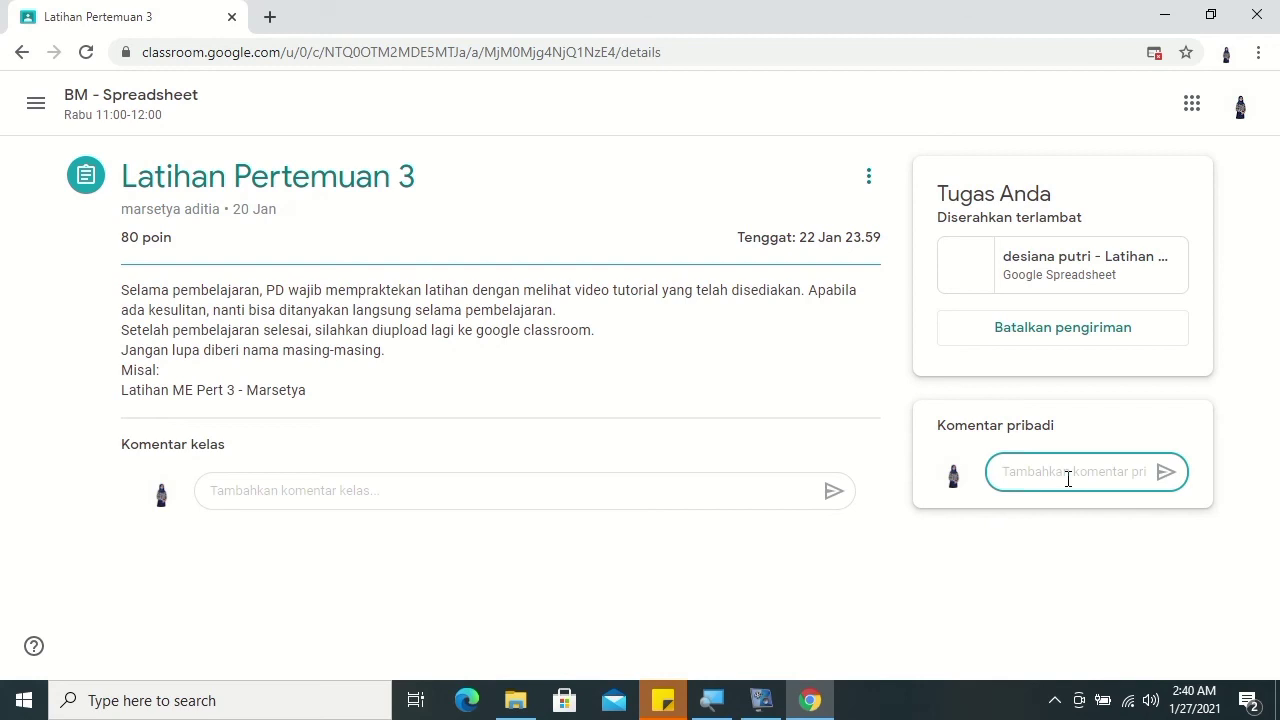
{"action": "type", "text": "Saya "}
{"action": "type", "text": "N"}
{"action": "key", "text": "BackSpace"}
{"action": "type", "text": "men"}
{"action": "key", "text": "BackSpace"}
{"action": "key", "text": "BackSpace"}
{"action": "key", "text": "BackSpace"}
{"action": "key", "text": "BackSpace"}
{"action": "type", "text": "Selamat P"}
{"action": "key", "text": "BackSpace"}
{"action": "type", "text": "pagi Pak."}
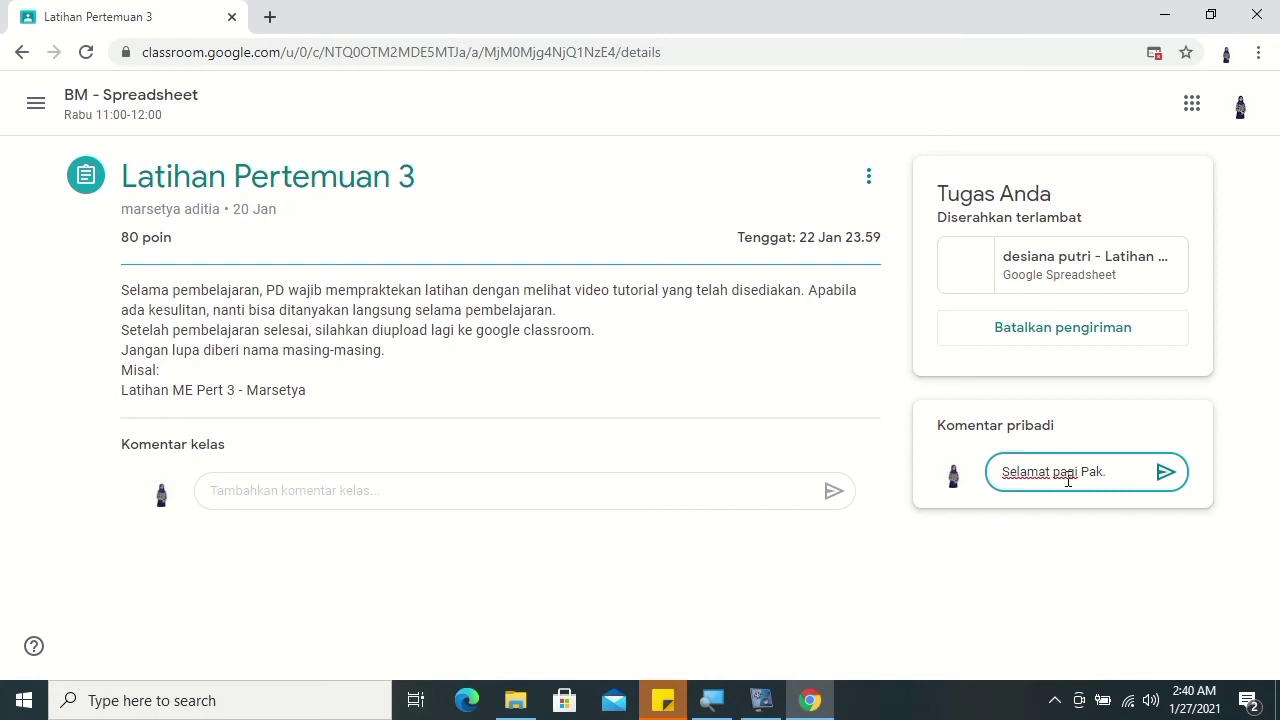
{"action": "key", "text": "Return"}
Step: Add 'Mohon maaf pengumpulan tugas terlambat dikarenakan kendala laptop' and 'Terima kasih', then send the comment
{"action": "type", "text": "Mohon maaf pengum"}
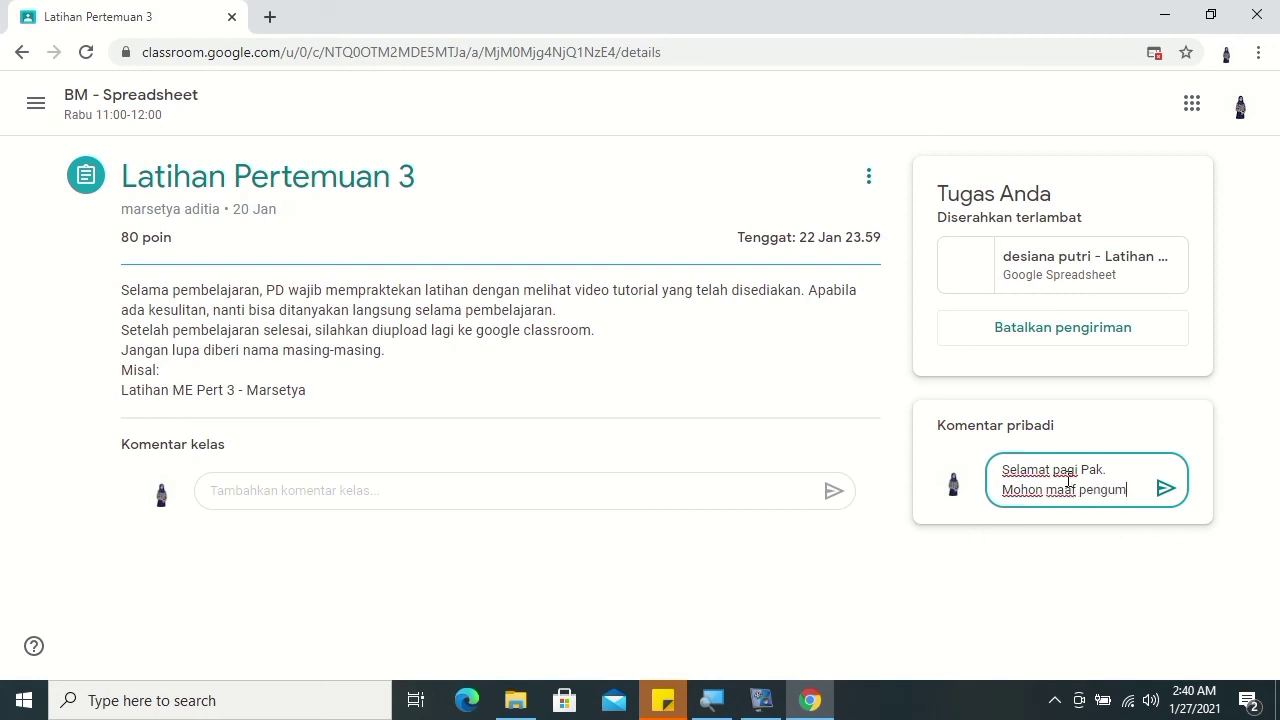
{"action": "type", "text": "pulan tugas terlama"}
{"action": "key", "text": "BackSpace"}
{"action": "type", "text": "bat"}
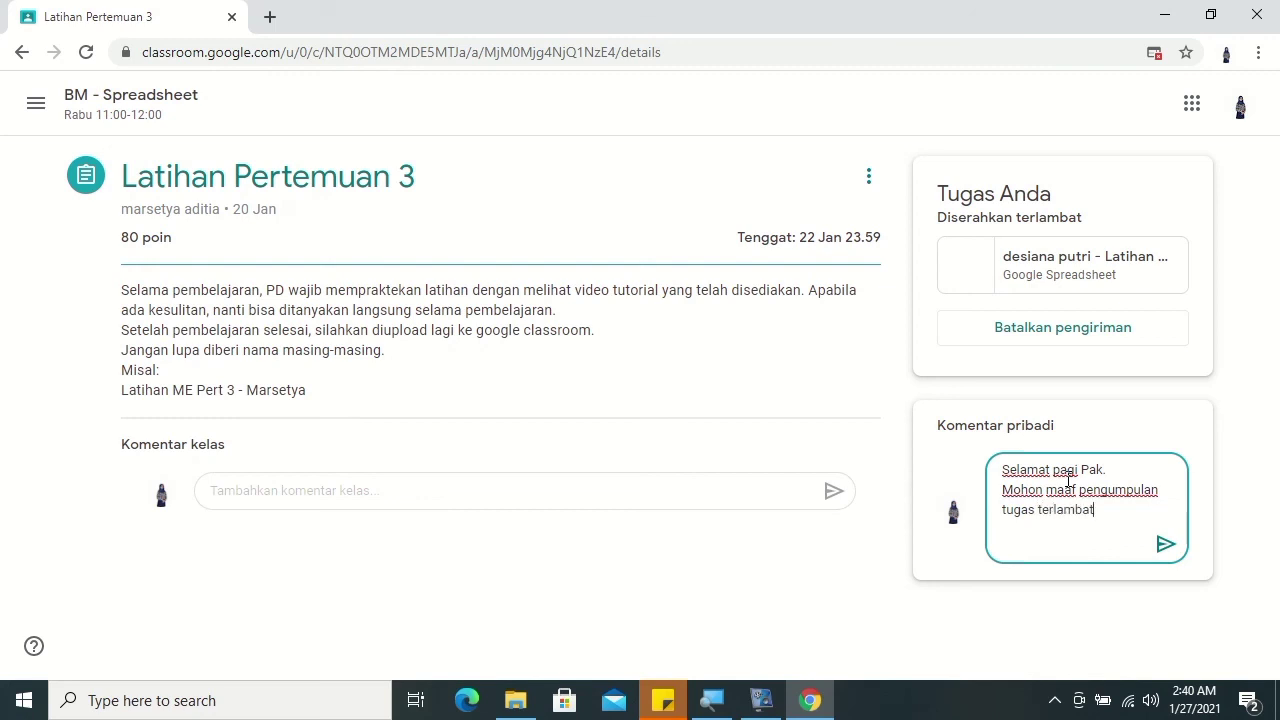
{"action": "type", "text": " dikarean"}
{"action": "key", "text": "BackSpace"}
{"action": "type", "text": "nakan kendala laptop."}
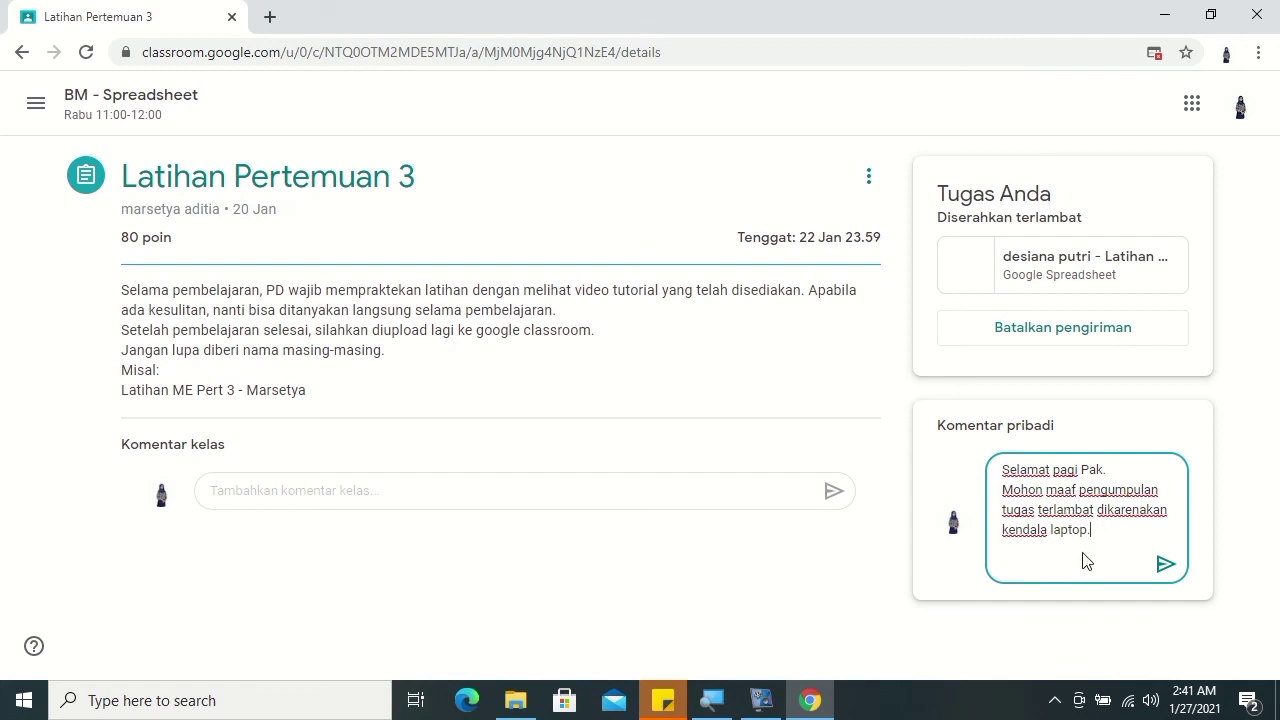
{"action": "key", "text": "Return"}
{"action": "type", "text": "Terima kasih."}
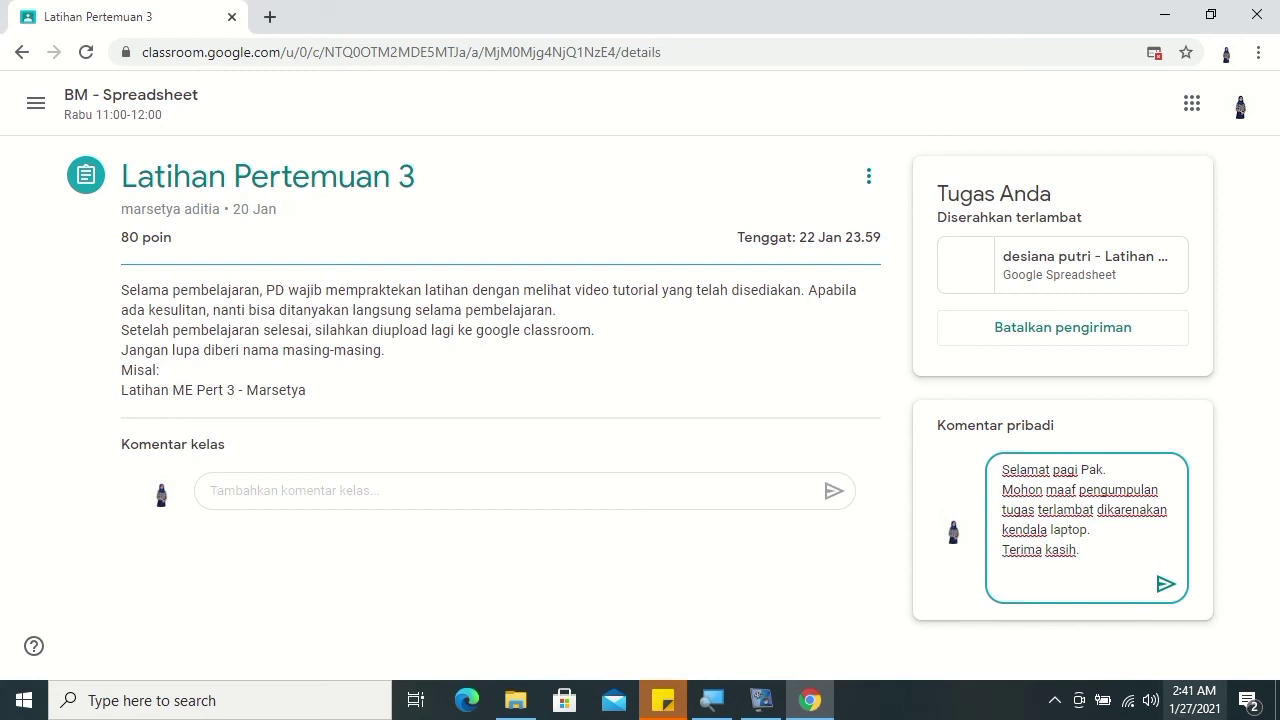
{"action": "left_click", "coordinate": [1165, 588]}
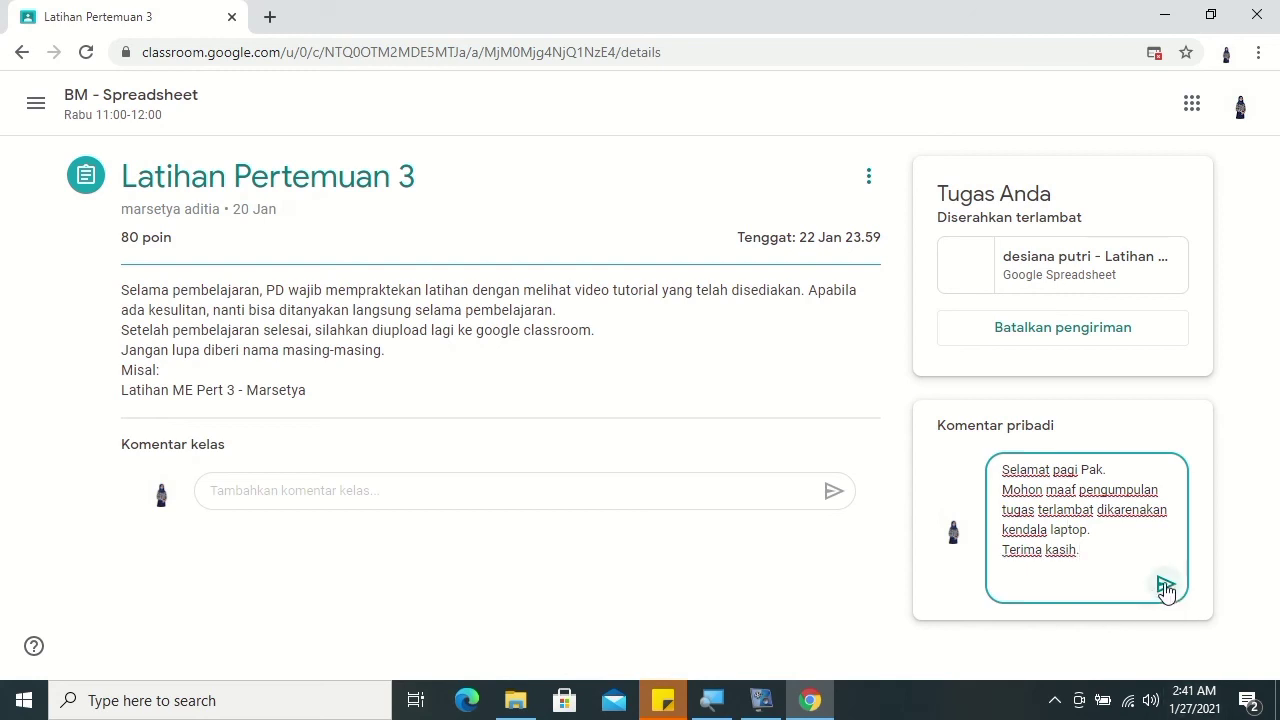
{"action": "left_click", "coordinate": [1166, 588]}
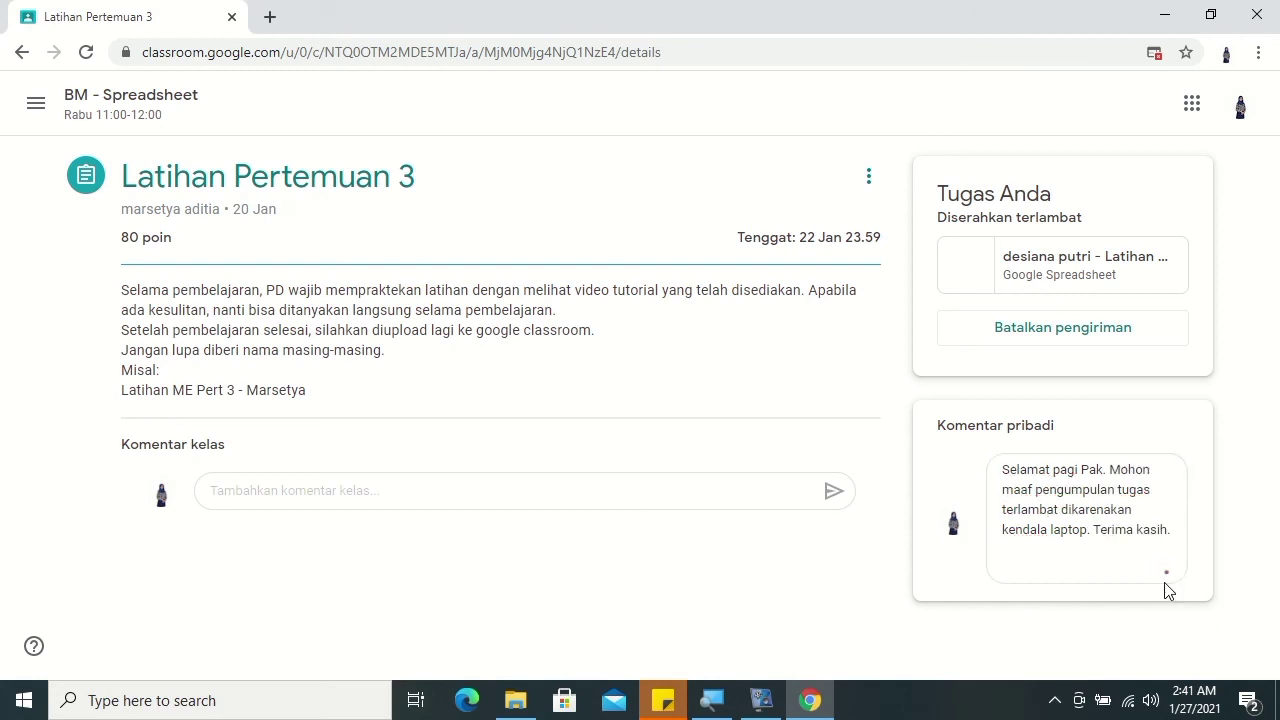